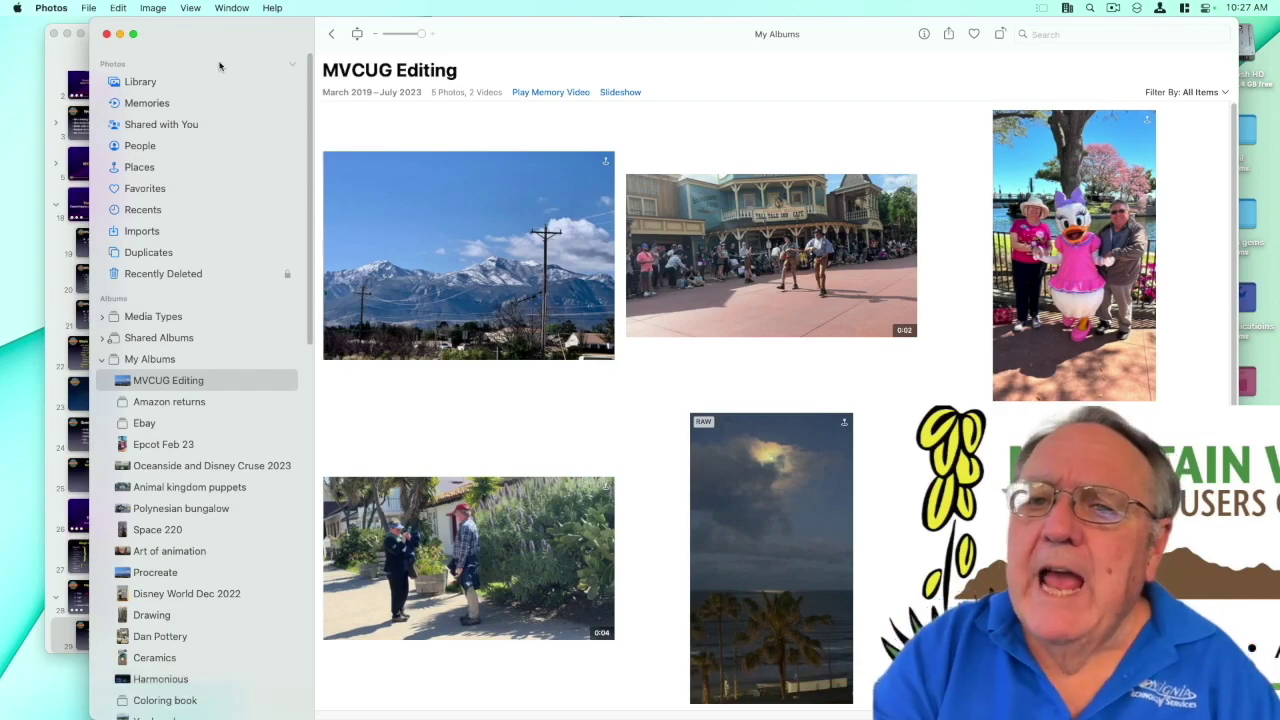
Open the snowy mountain photo for cropping and try out the 4:5 and 16:9 aspect ratios
double_click(444, 212)
key("Return")
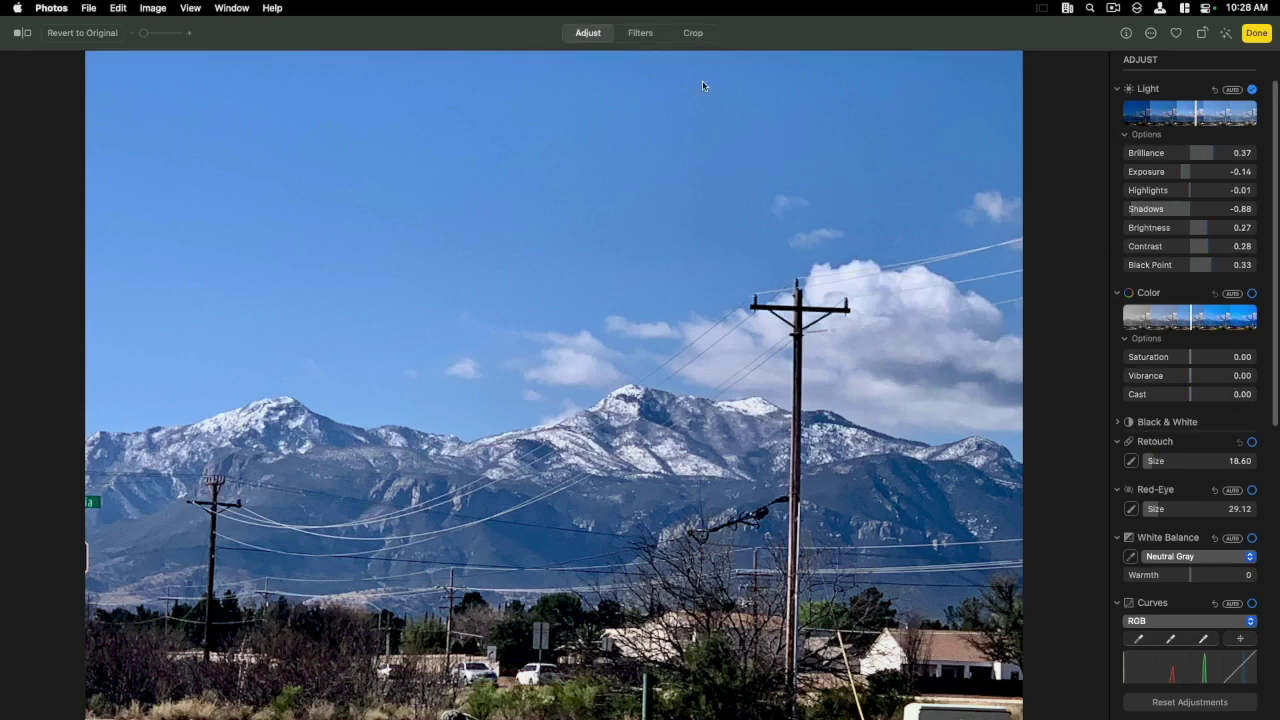
left_click(690, 33)
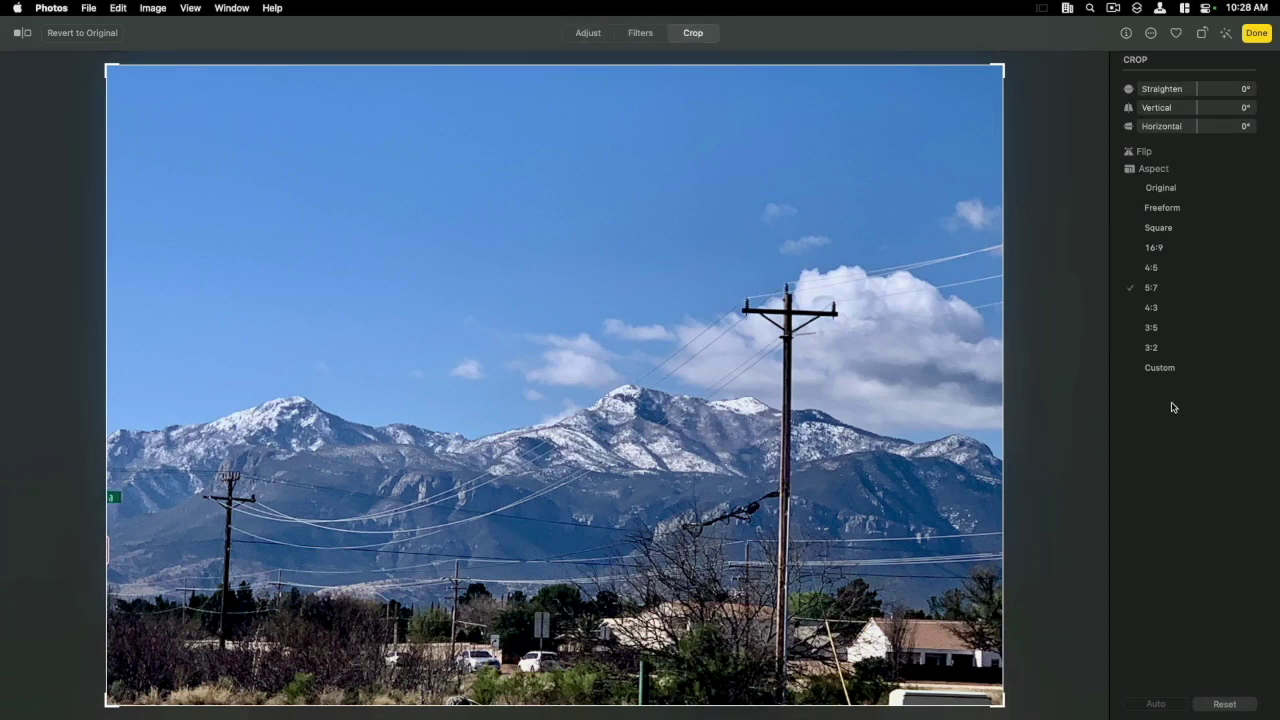
left_click(1153, 268)
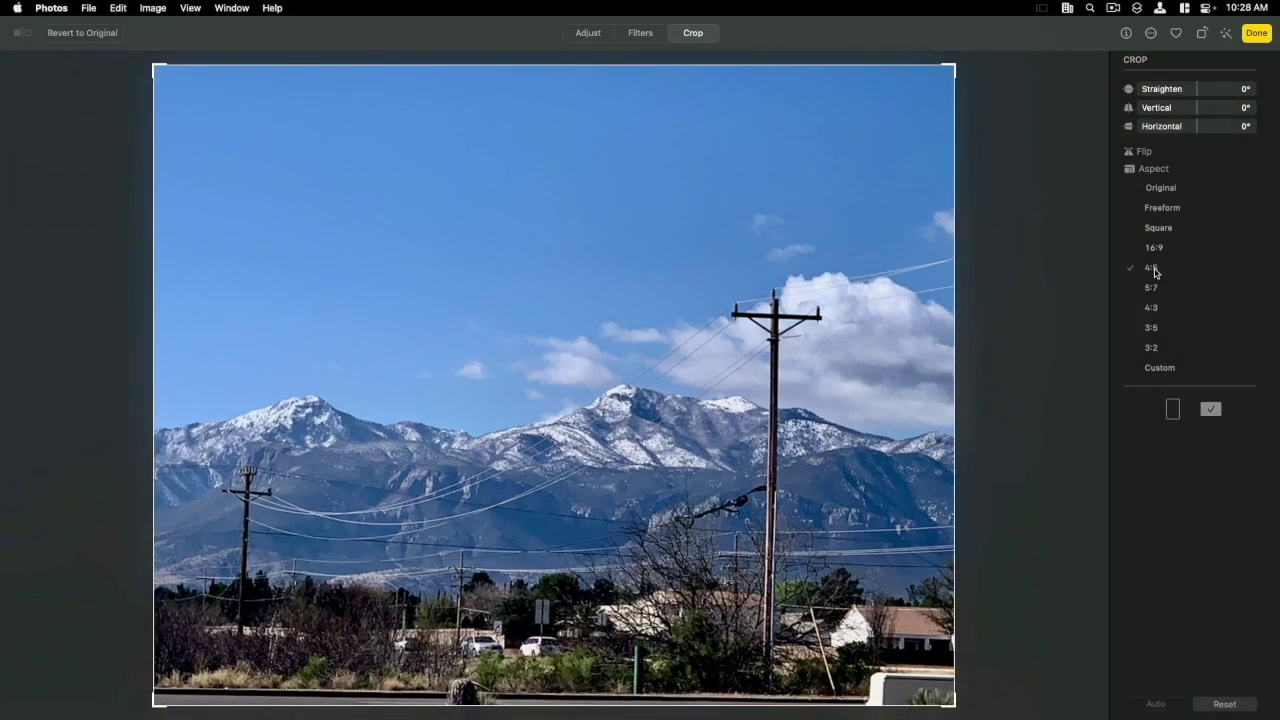
left_click(1155, 248)
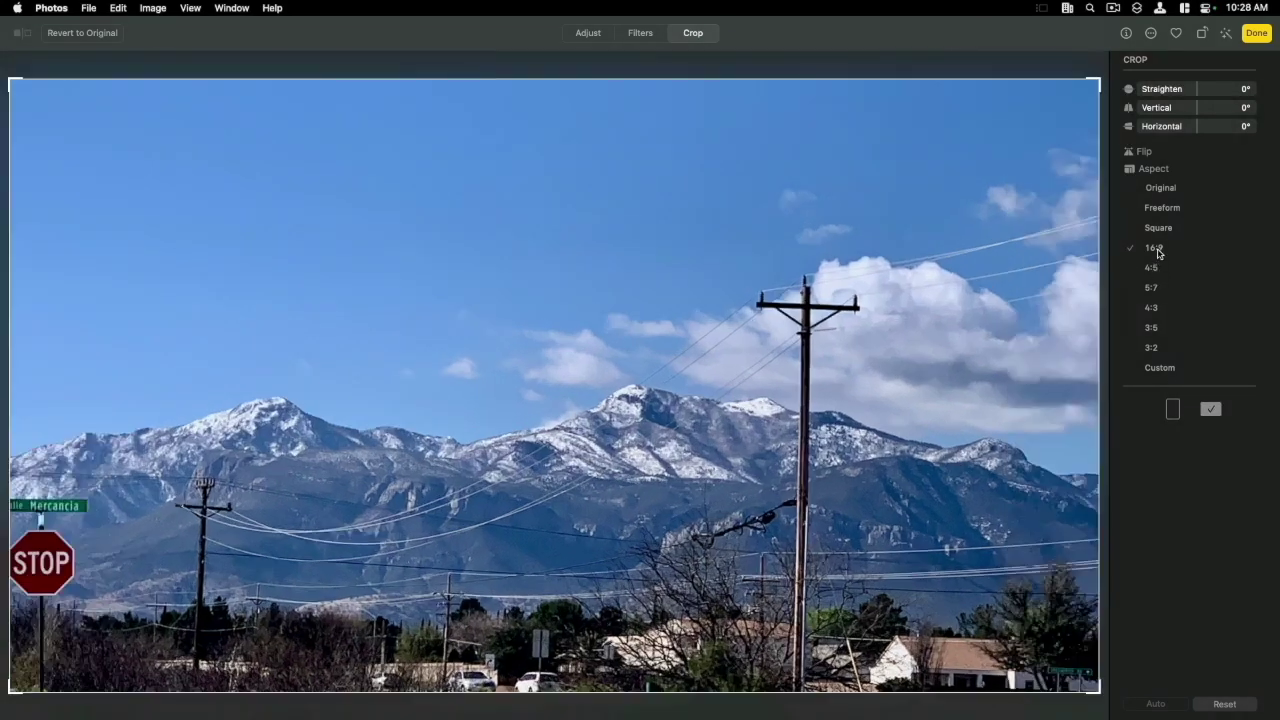
left_click(1152, 308)
Tighten the 4:5 landscape crop of the mountain photo from its upper-right corner and reposition the image inside the frame
left_click_drag(946, 101, 903, 212)
left_click_drag(746, 363, 690, 367)
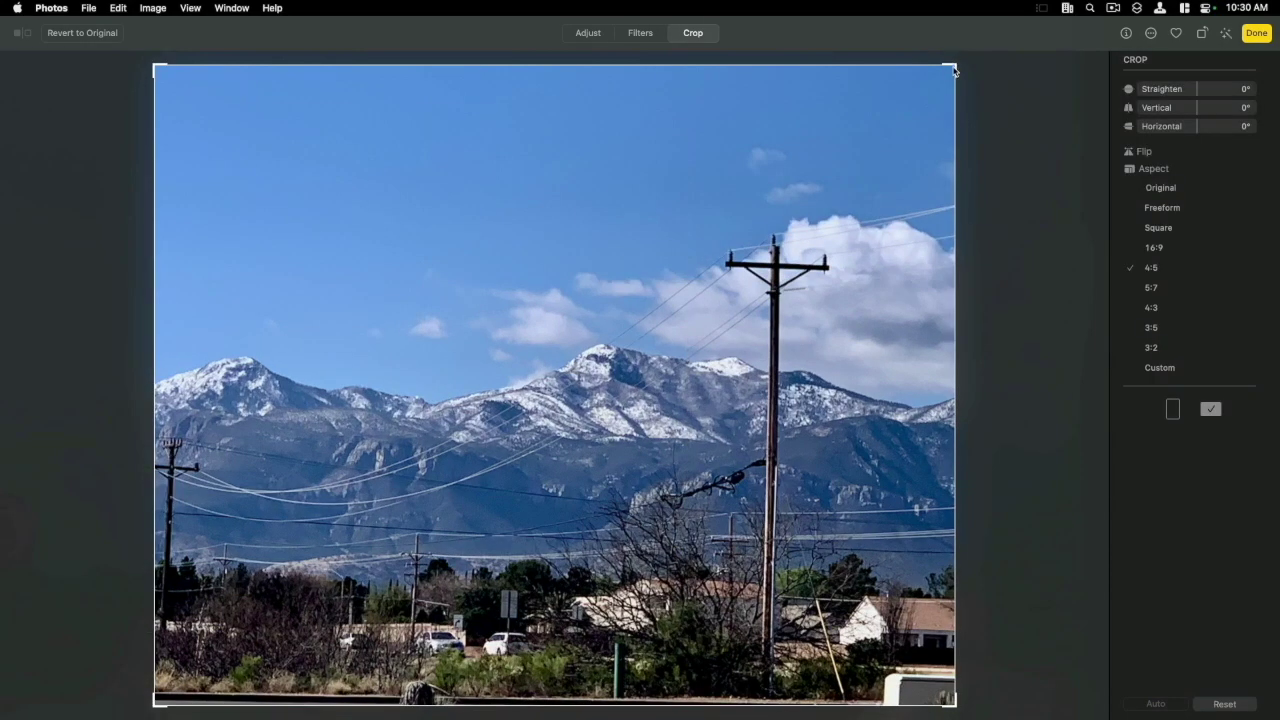
left_click_drag(952, 70, 893, 375)
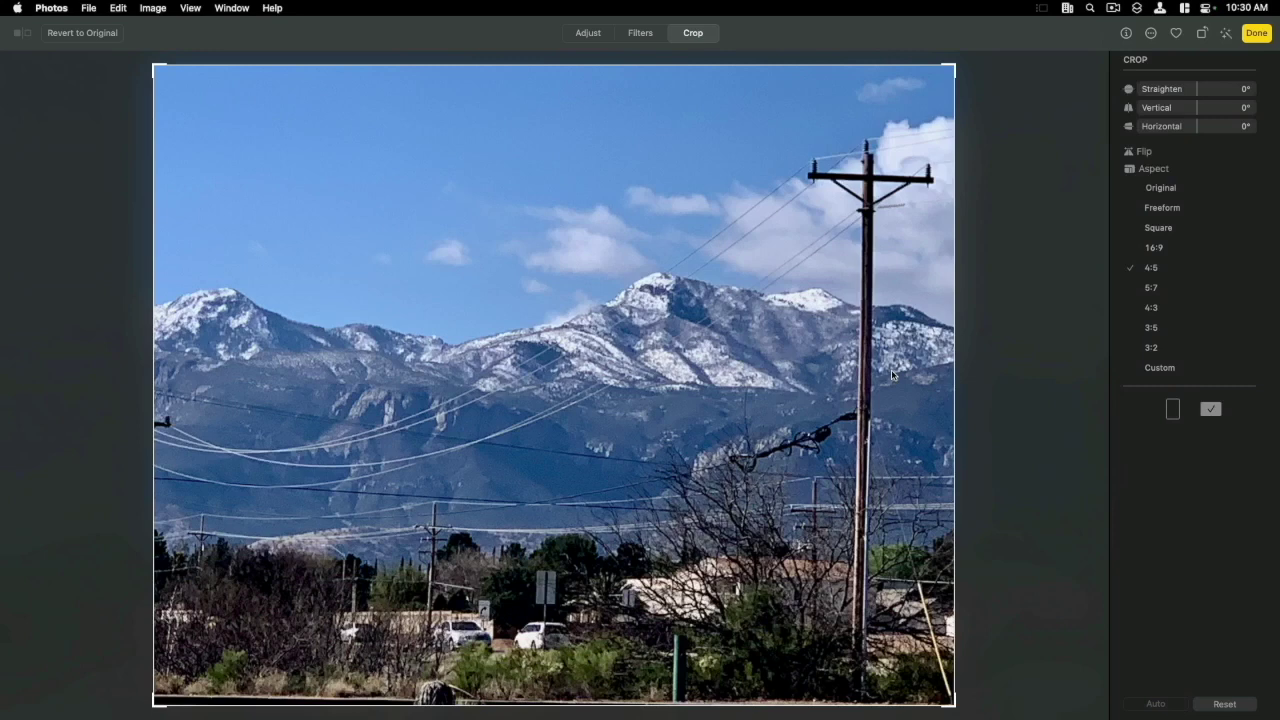
Switch the mountain photo's crop to Freeform, widen the frame on both sides and trim the foreground from its lower edge
left_click(1163, 208)
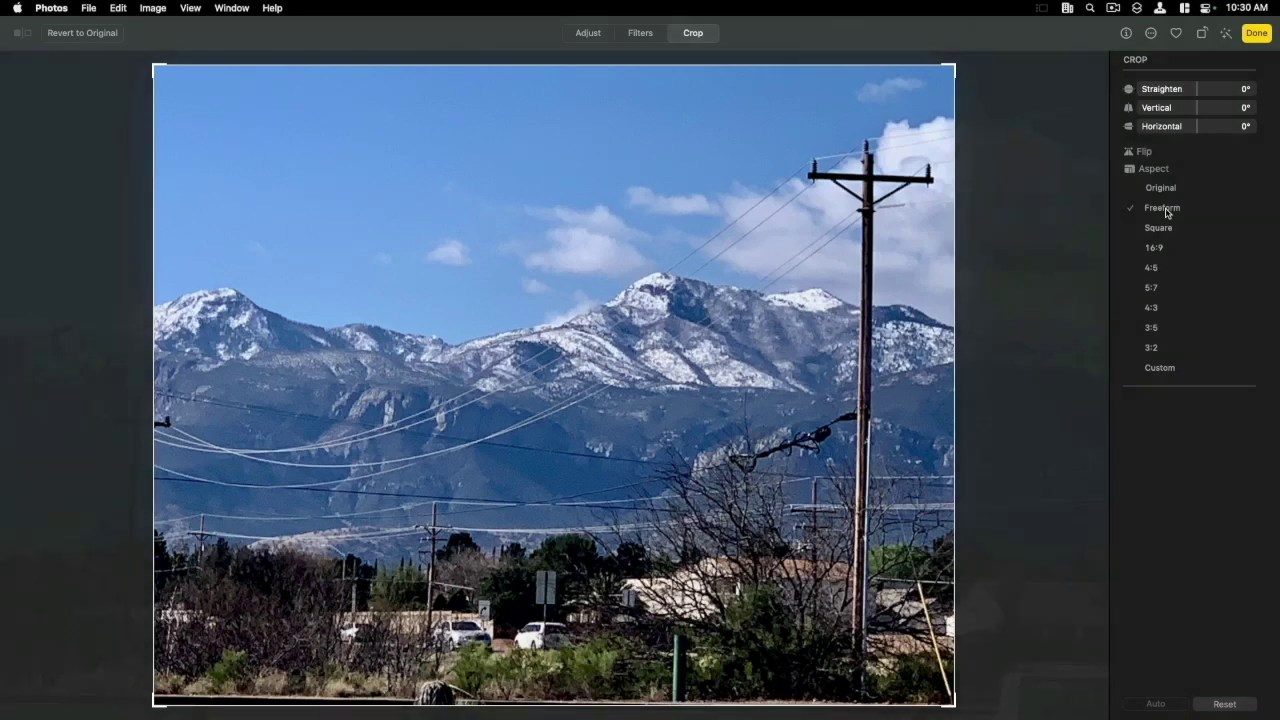
left_click_drag(957, 369, 1107, 369)
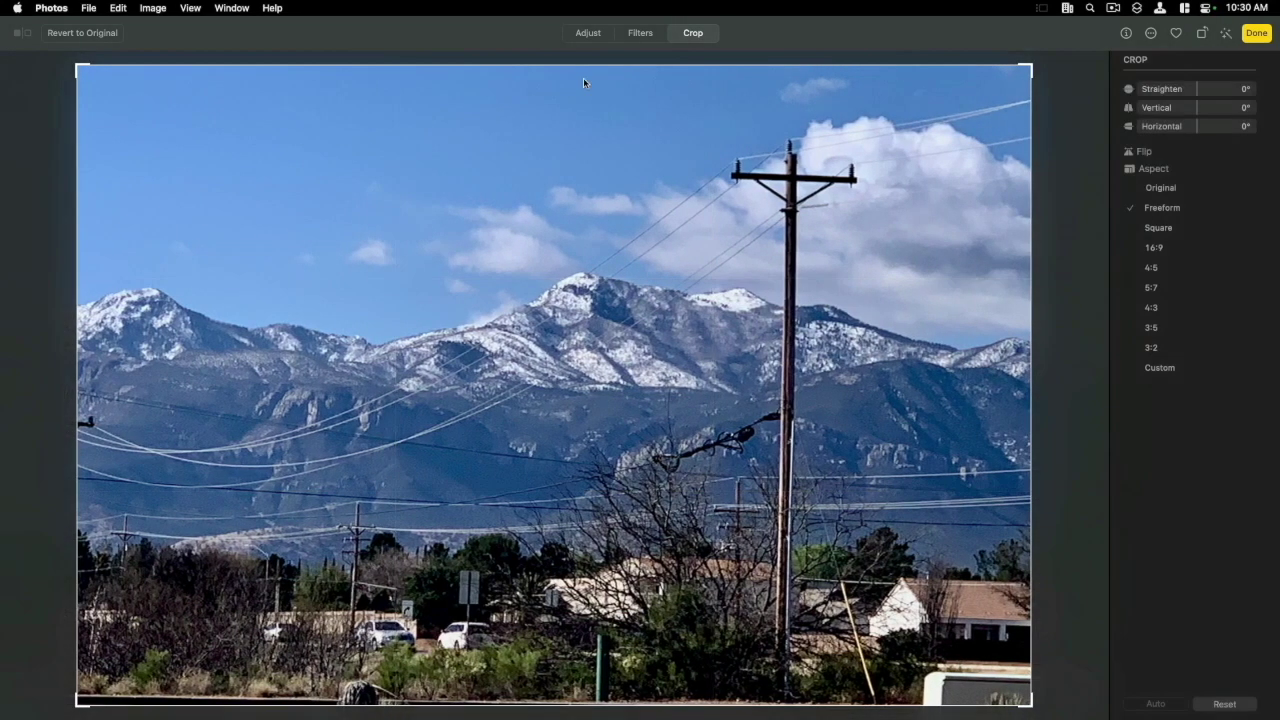
left_click_drag(77, 560, 4, 560)
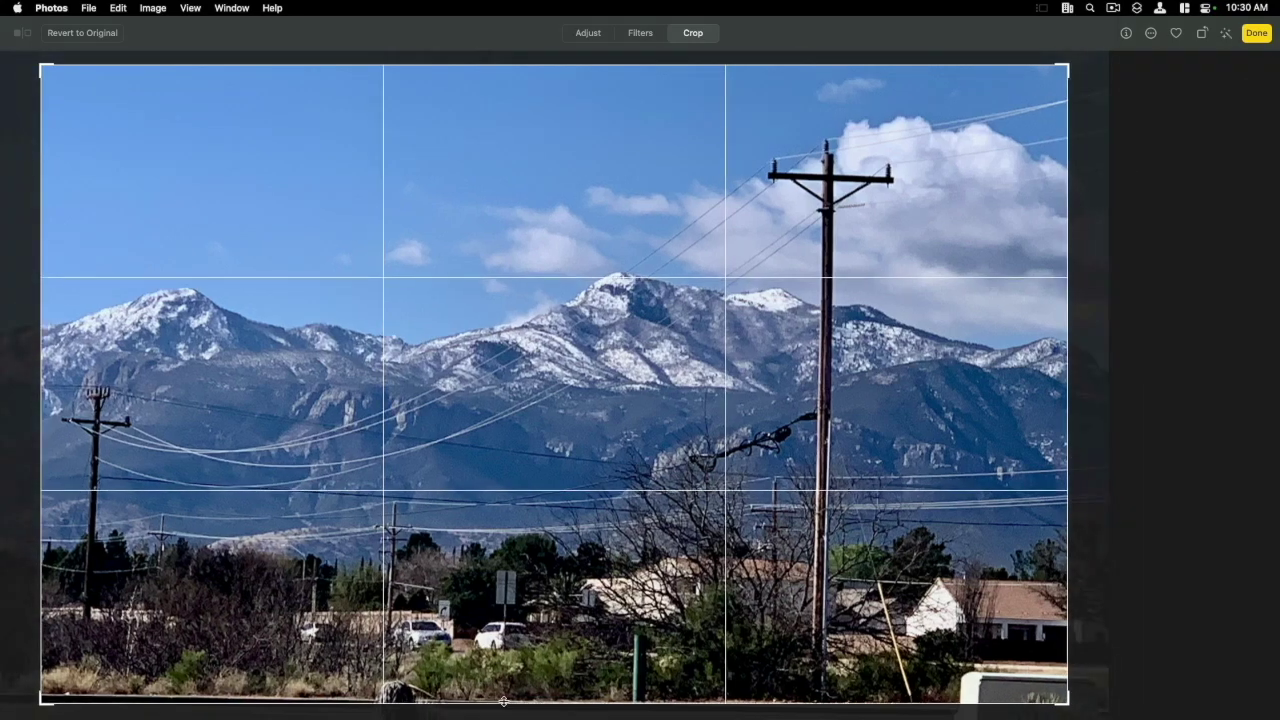
left_click_drag(500, 700, 590, 640)
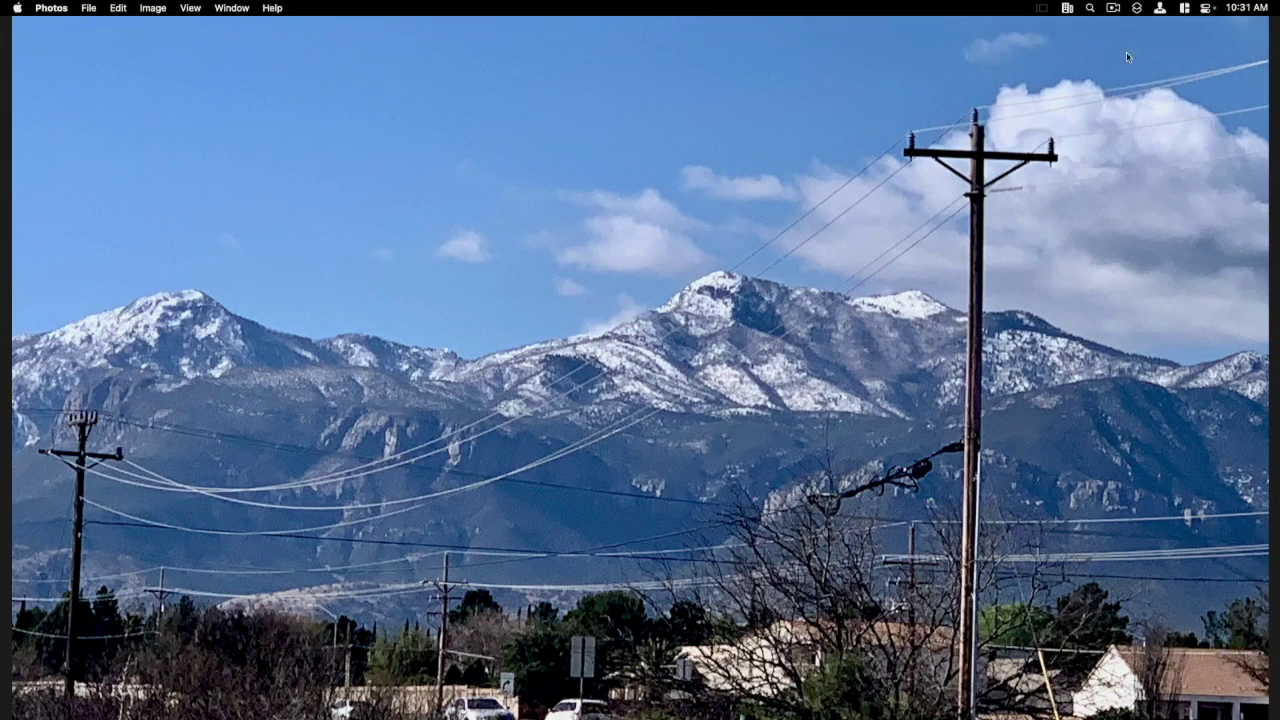
Reopen the mountain photo's crop, set Straighten to -2°, Vertical to -1° and Horizontal to 5°, flip the image, save and return to the album
left_click(1257, 34)
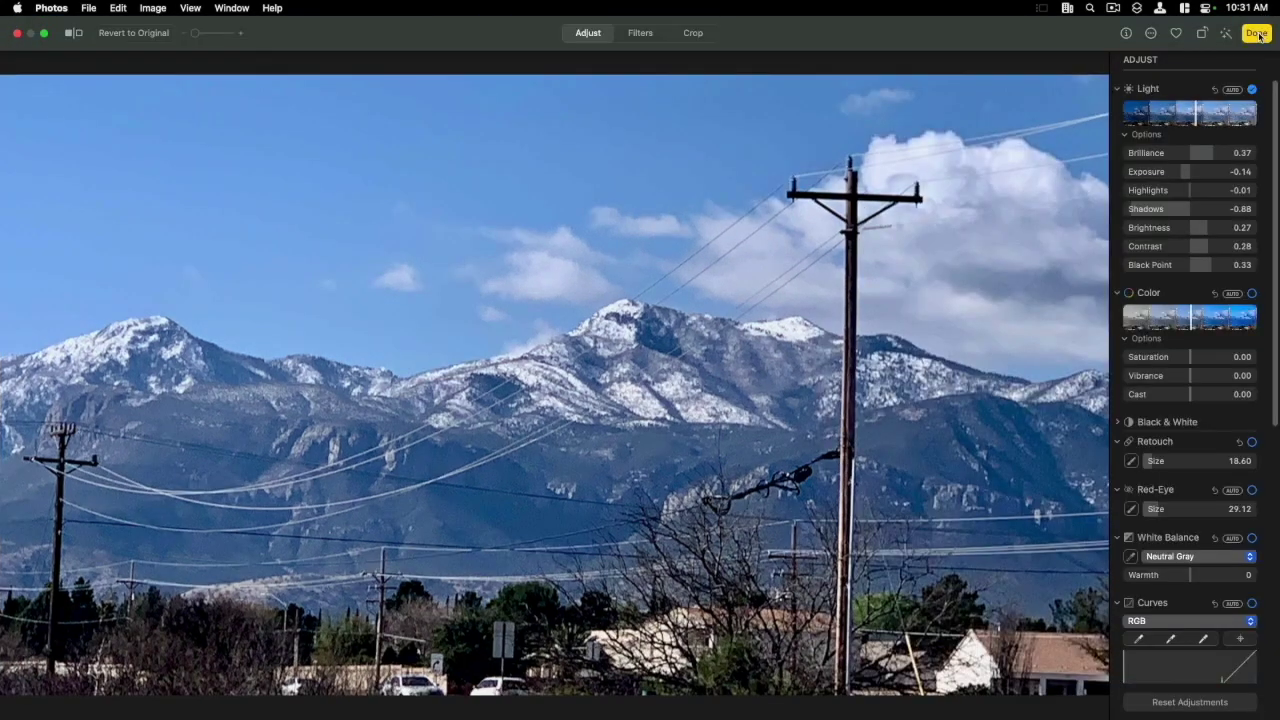
left_click(693, 33)
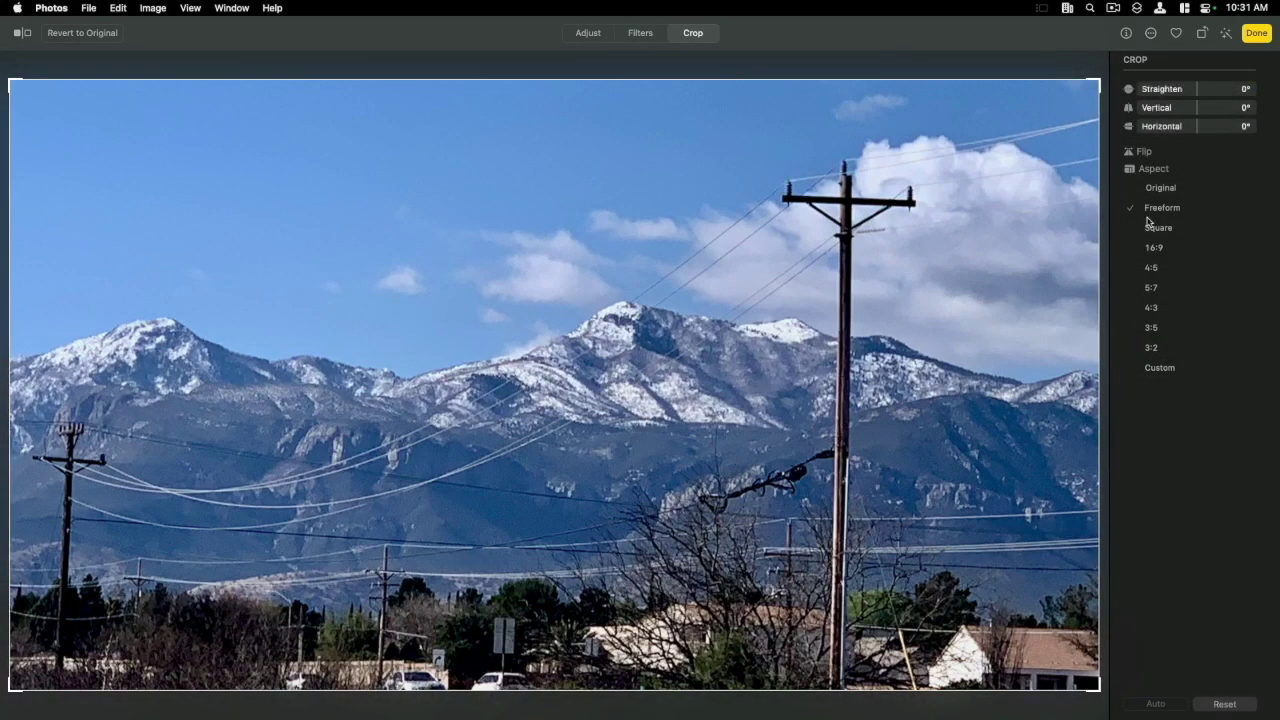
left_click_drag(1187, 93, 1194, 116)
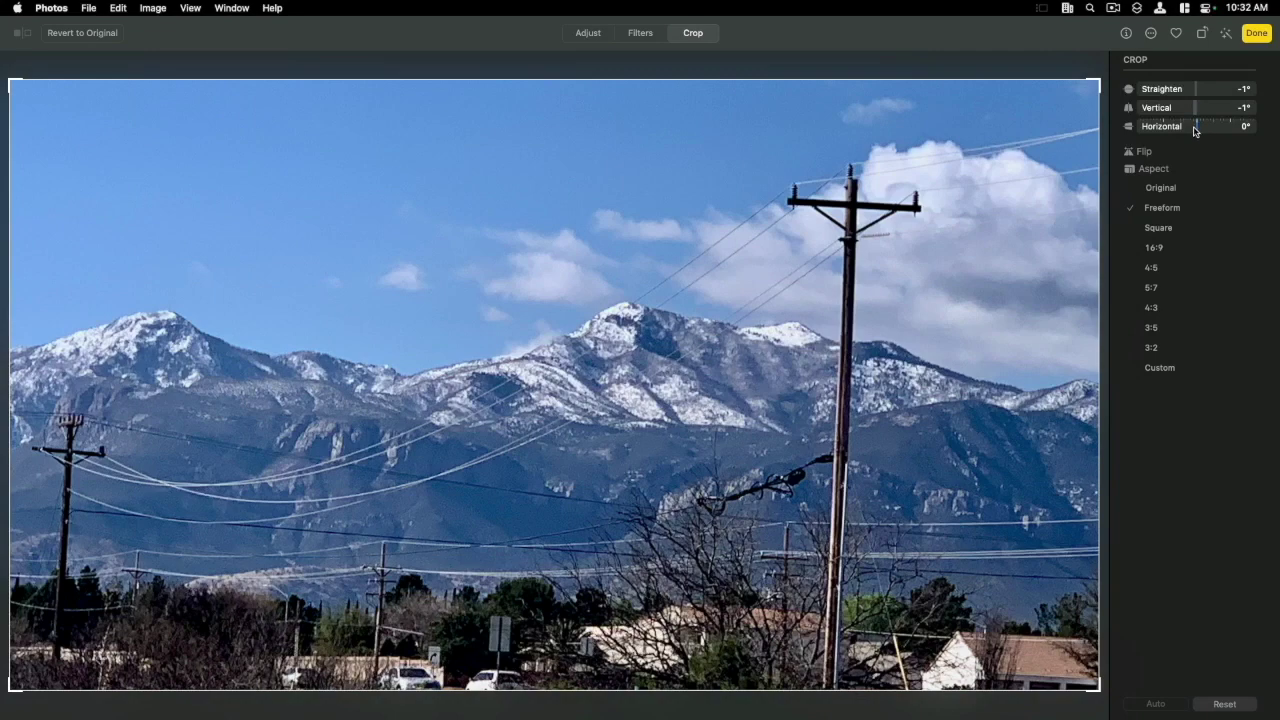
left_click_drag(1195, 127, 1182, 133)
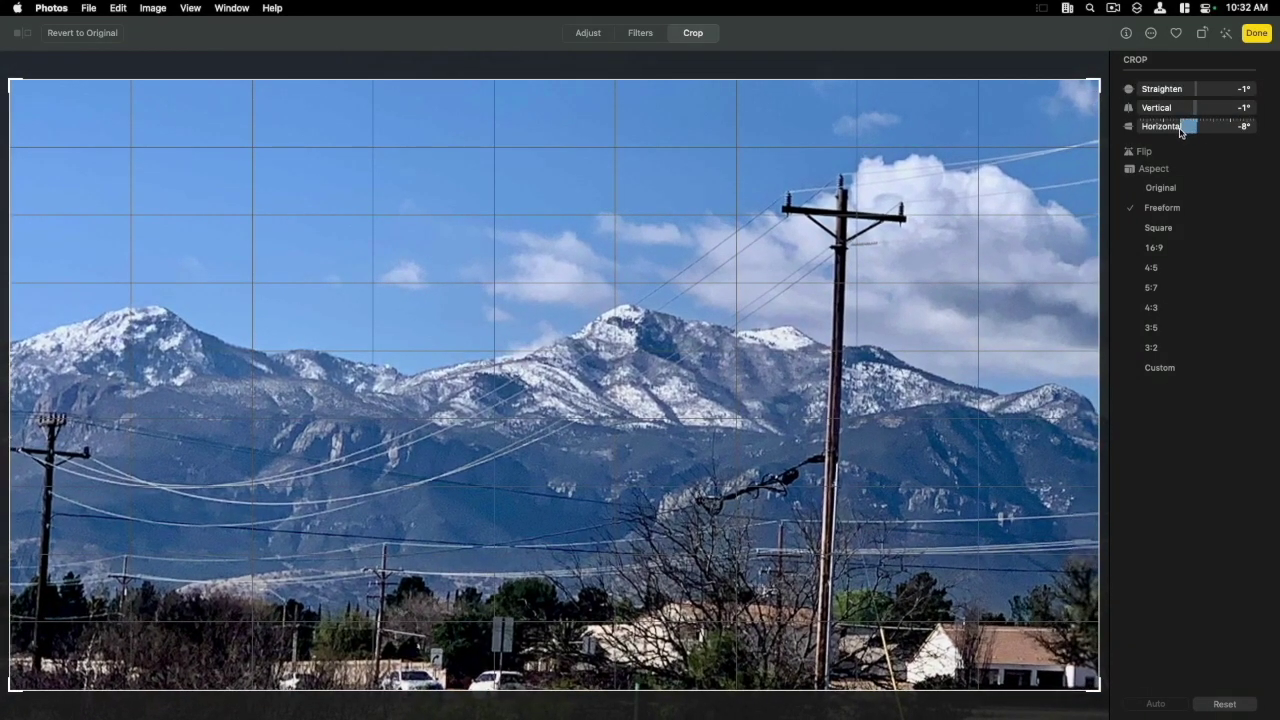
left_click(1145, 153)
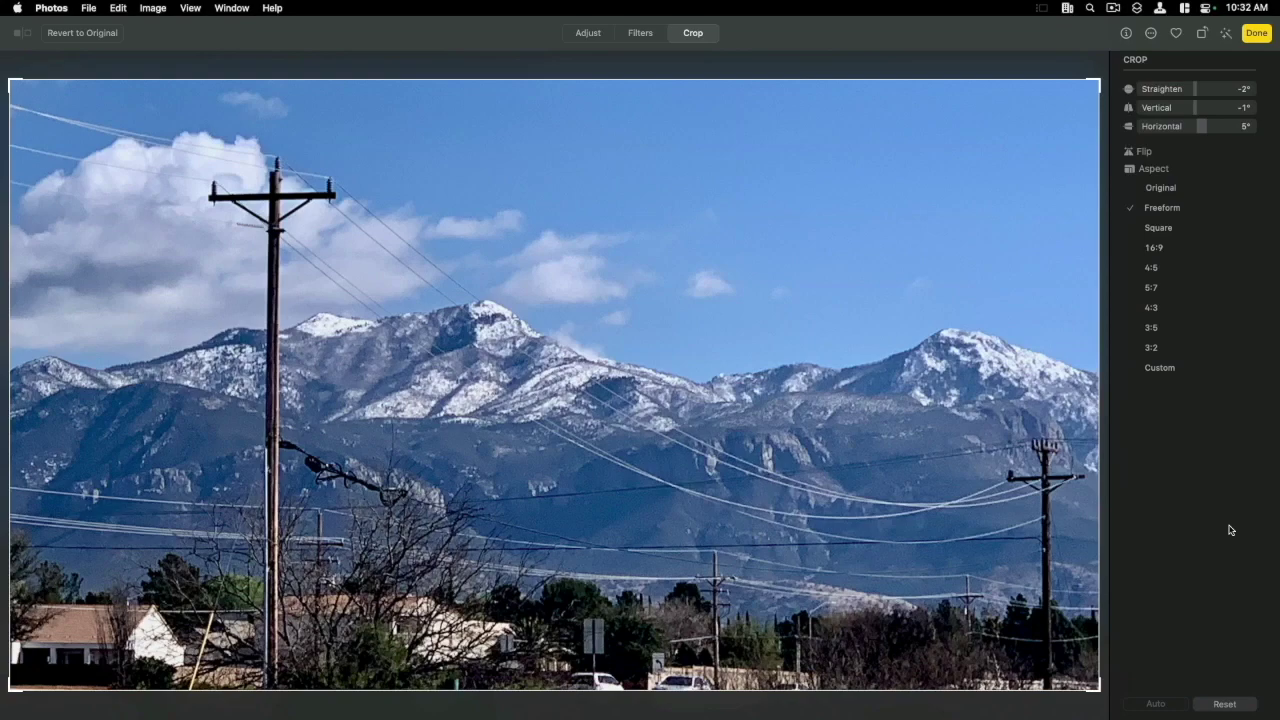
key("Return")
left_click(72, 36)
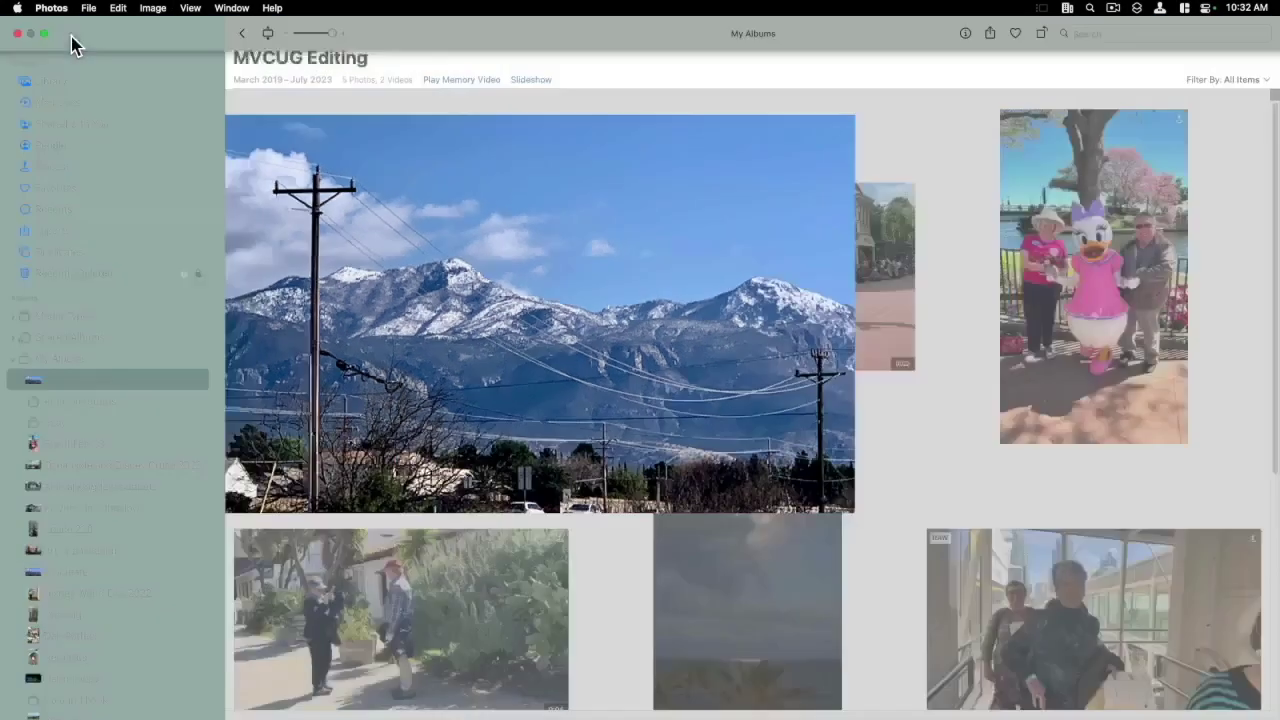
Open the Daisy Duck photo for editing and crop it to a tighter 5:7 portrait frame around the three figures
double_click(1104, 236)
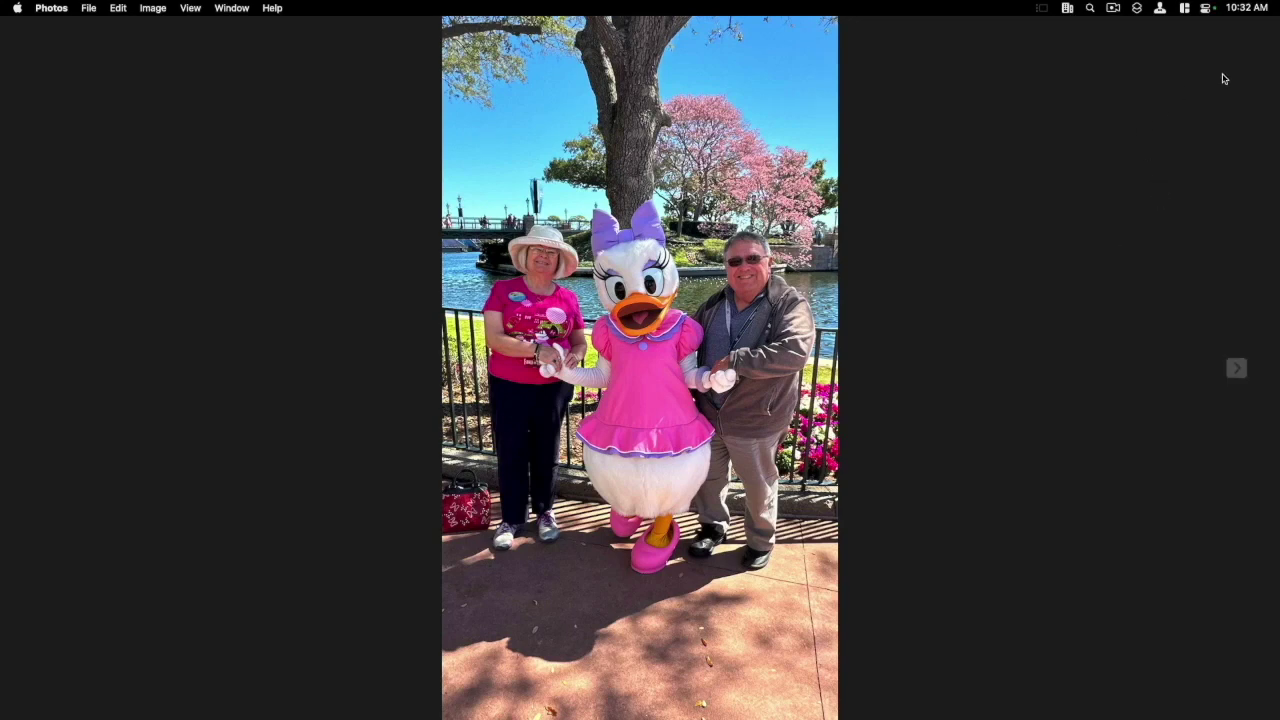
mouse_move(1082, 14)
left_click(1240, 32)
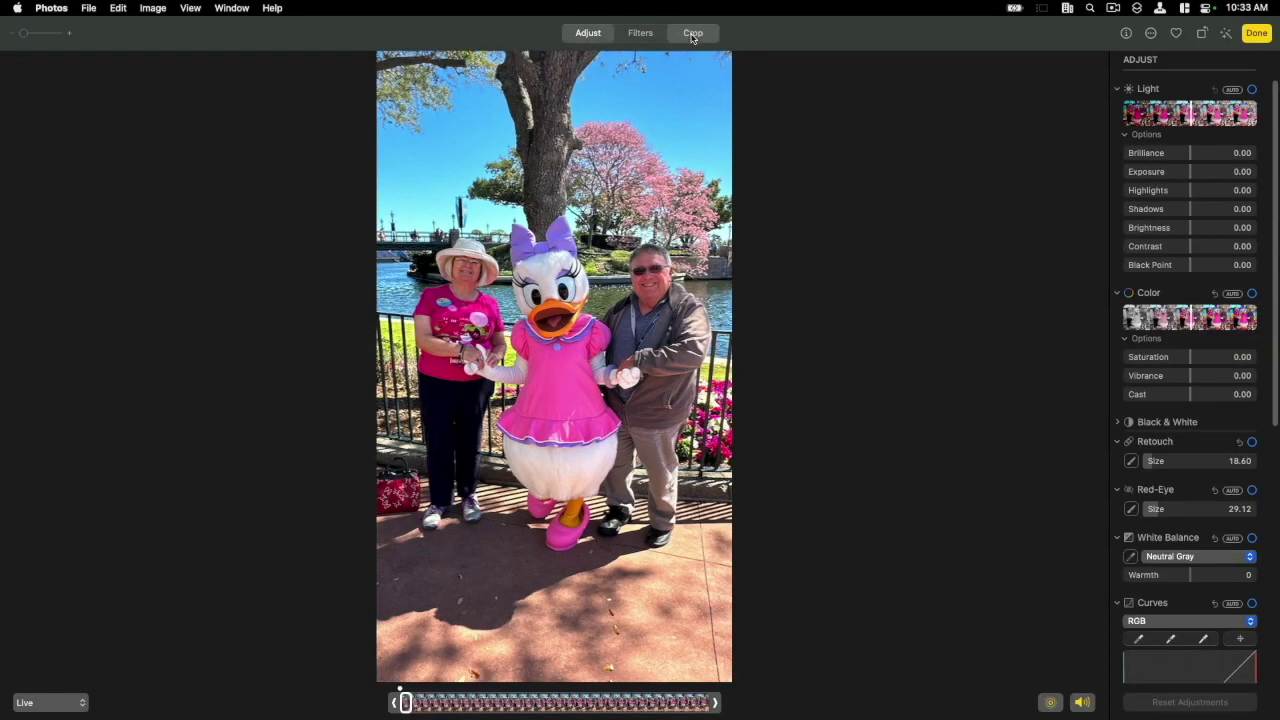
left_click(692, 33)
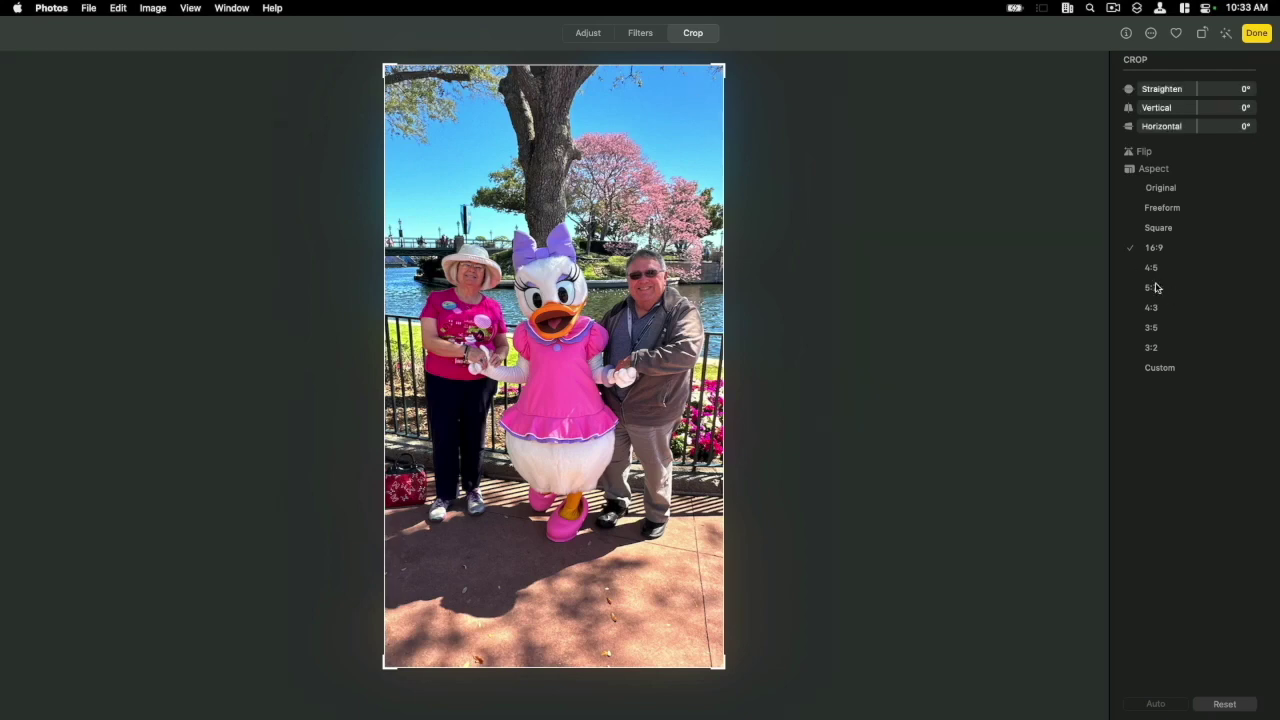
left_click(1151, 288)
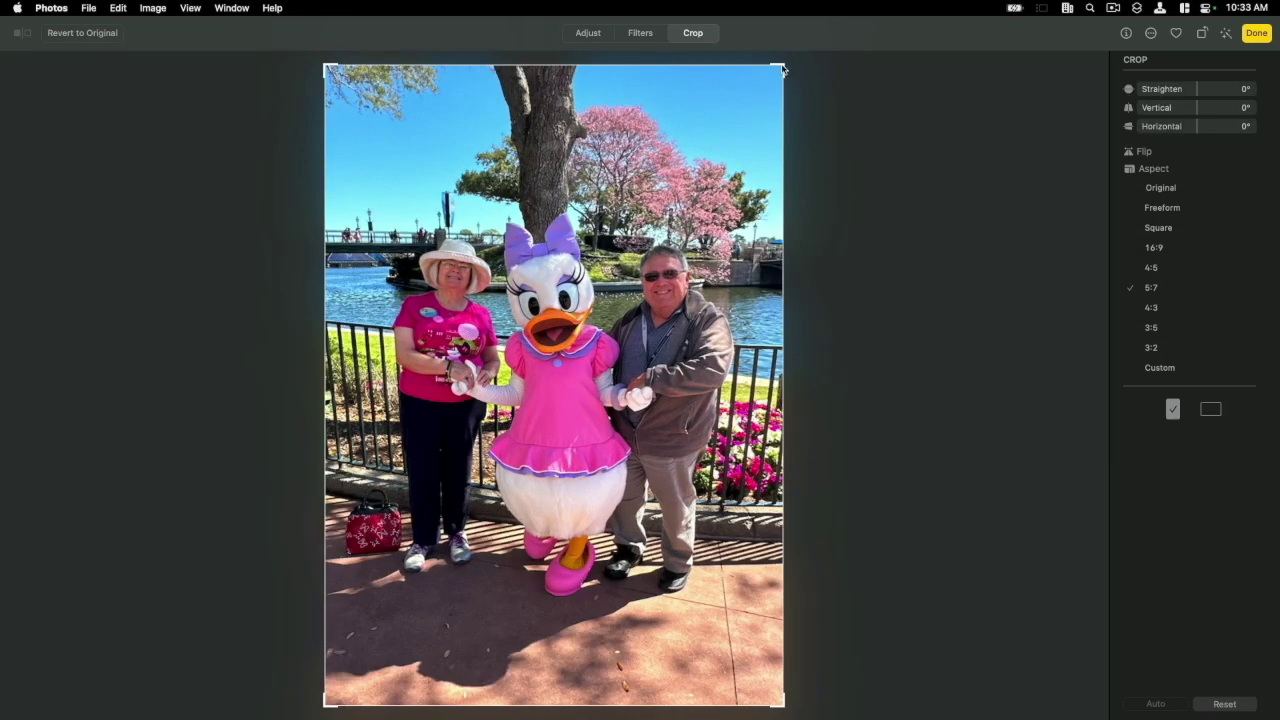
left_click_drag(785, 68, 655, 278)
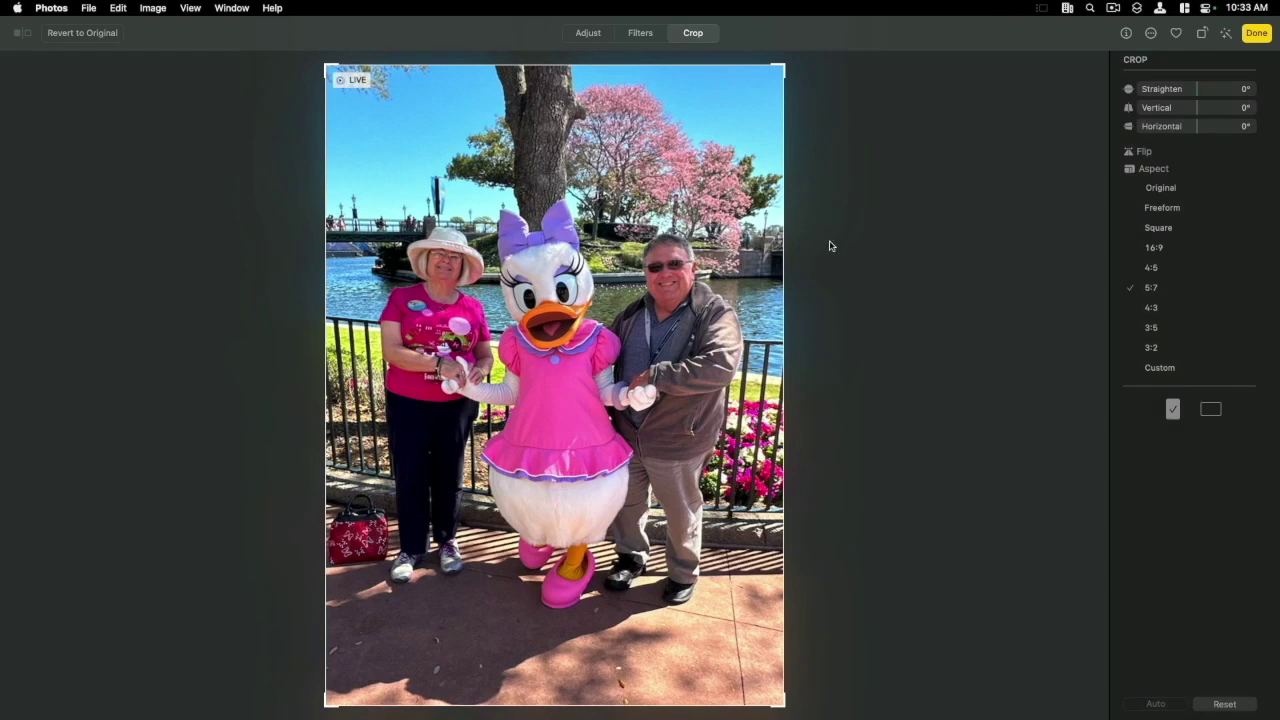
left_click_drag(745, 291, 745, 305)
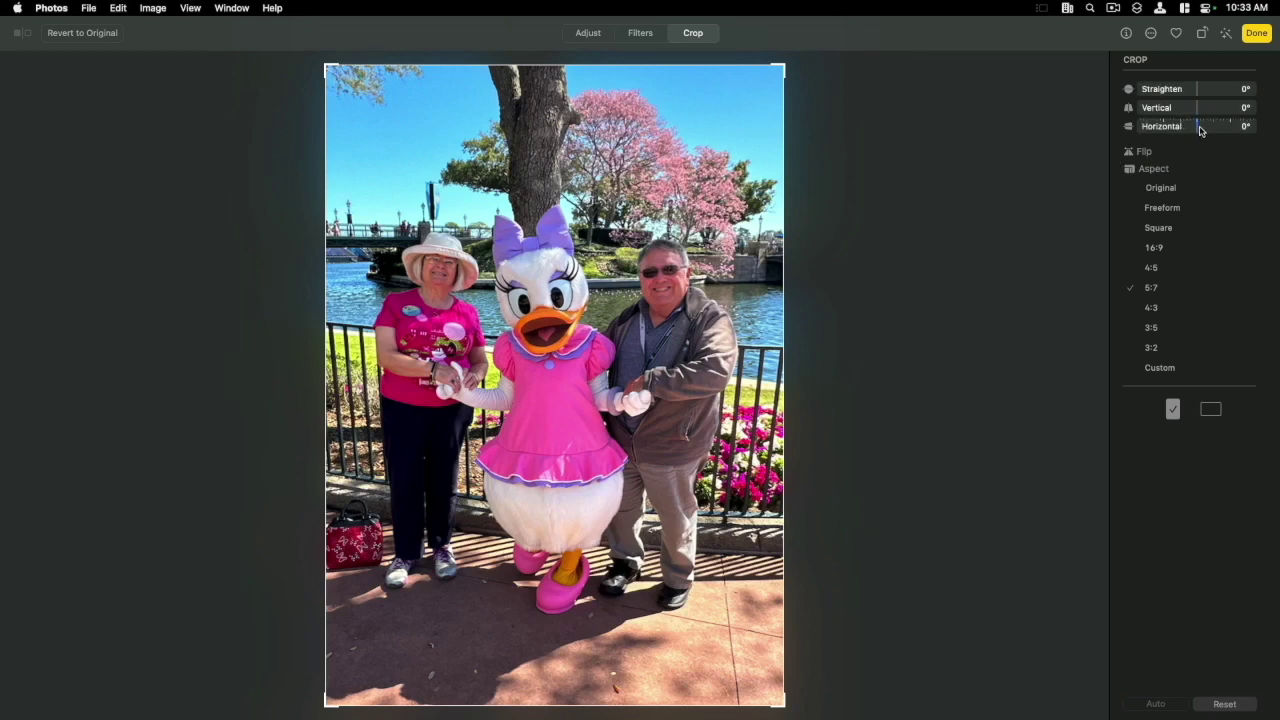
Set the Daisy Duck photo's Vertical perspective to 9°, save the edit and return to the album
left_click_drag(1197, 108, 1213, 109)
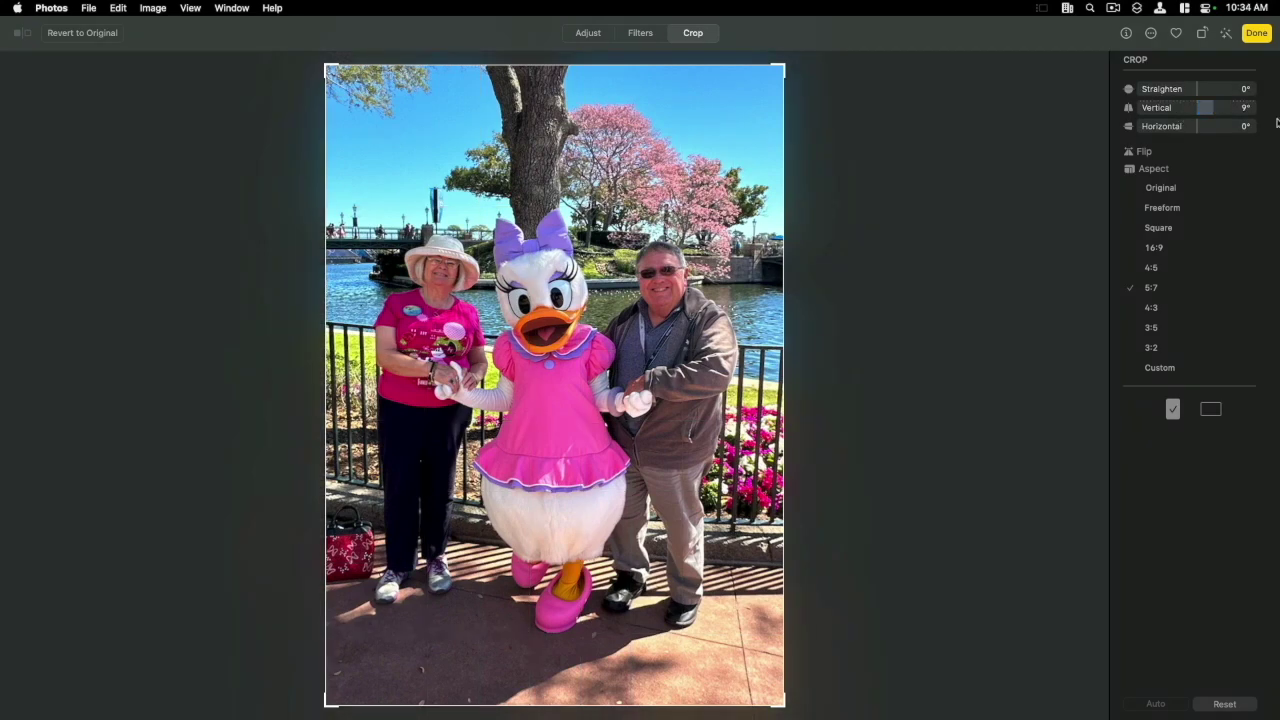
left_click(1256, 33)
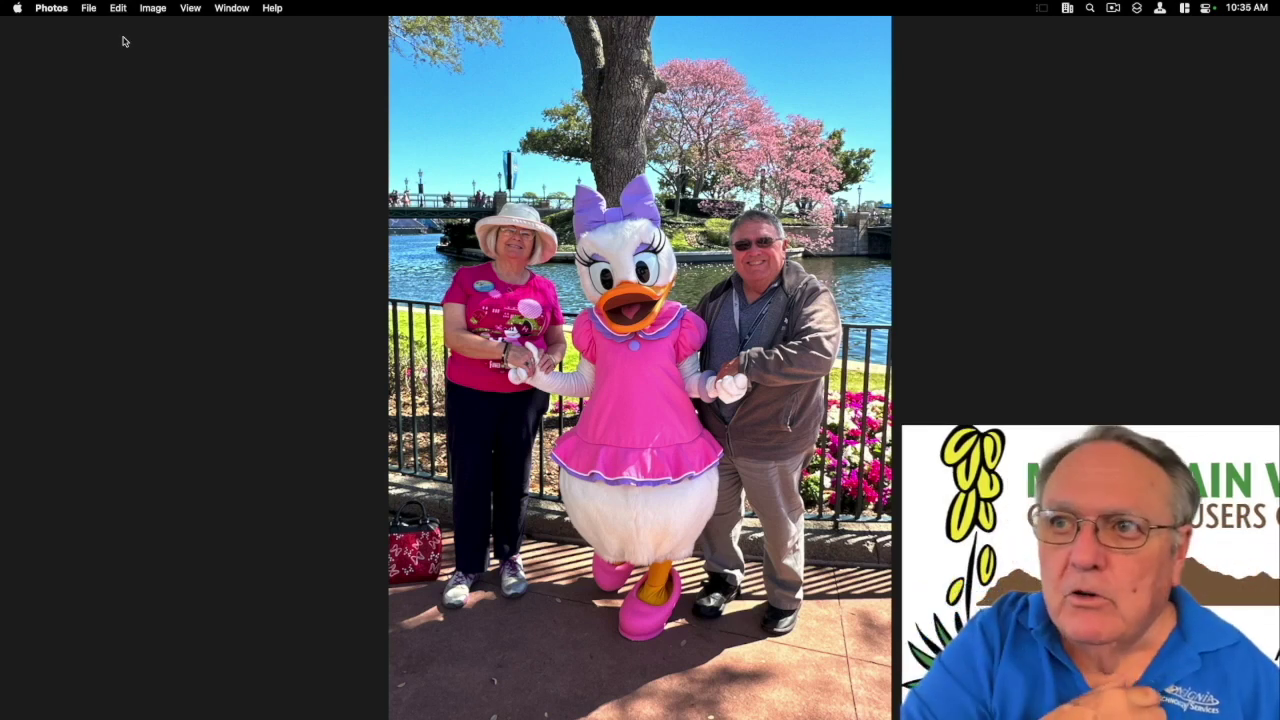
key("Escape")
Open the 4-second video of two people by the garden for cropping and set Straighten to -4° and Vertical to 5°
scroll(491, 317, "down", 5)
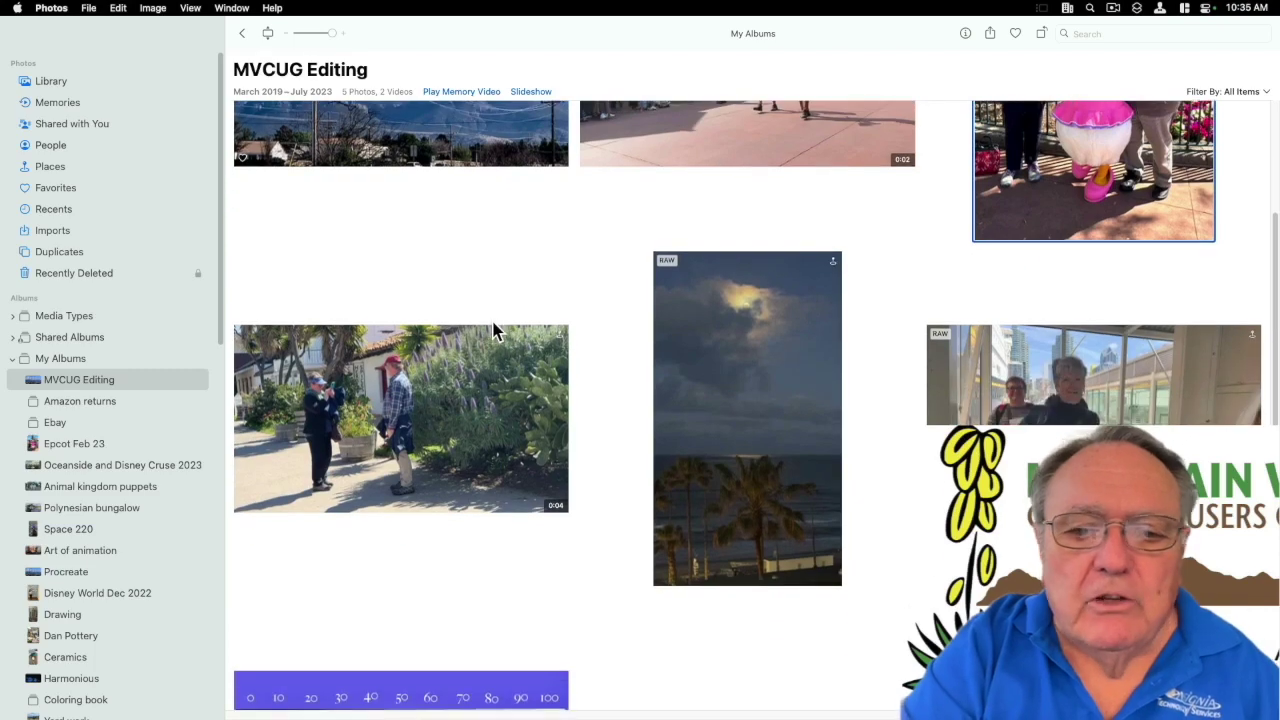
double_click(379, 448)
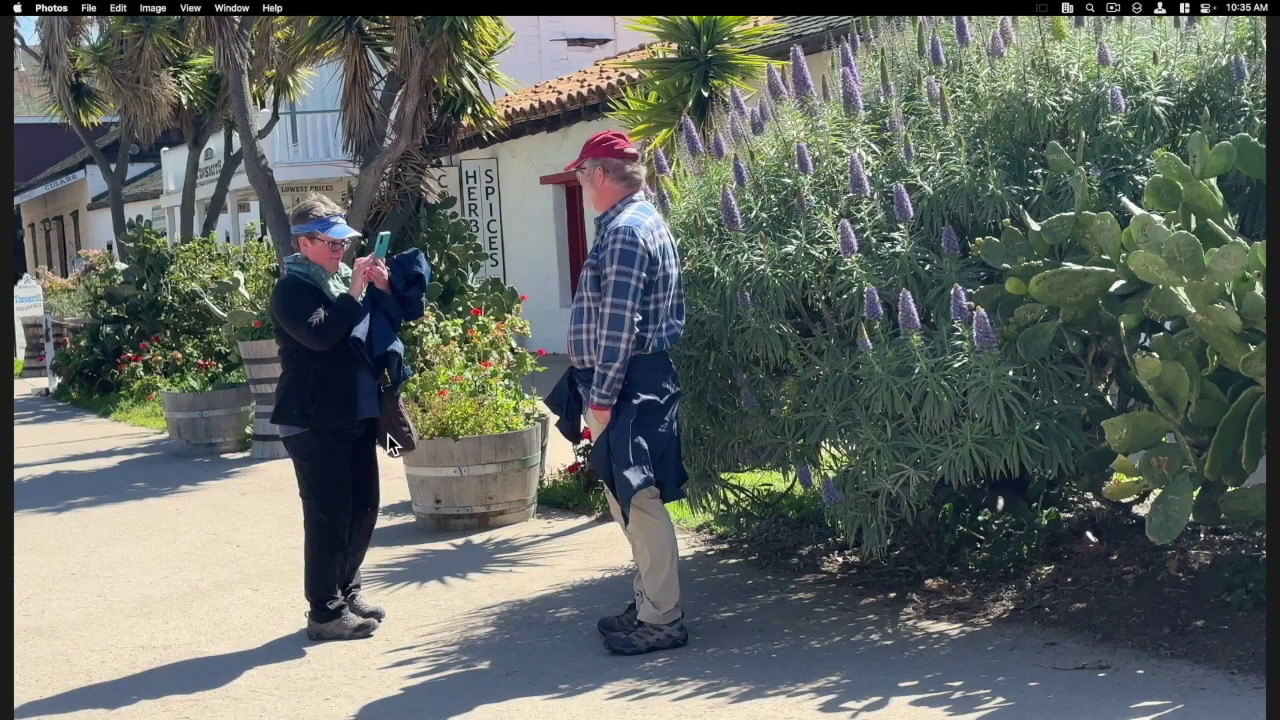
key("Return")
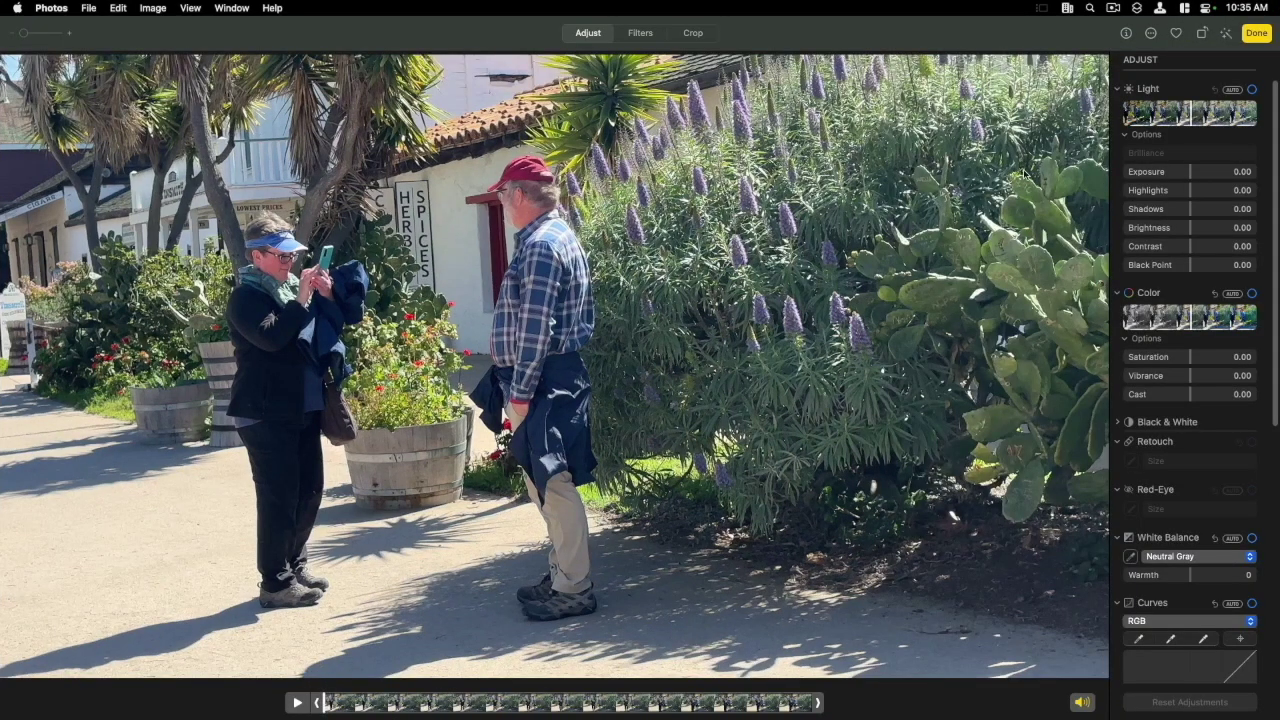
left_click(693, 33)
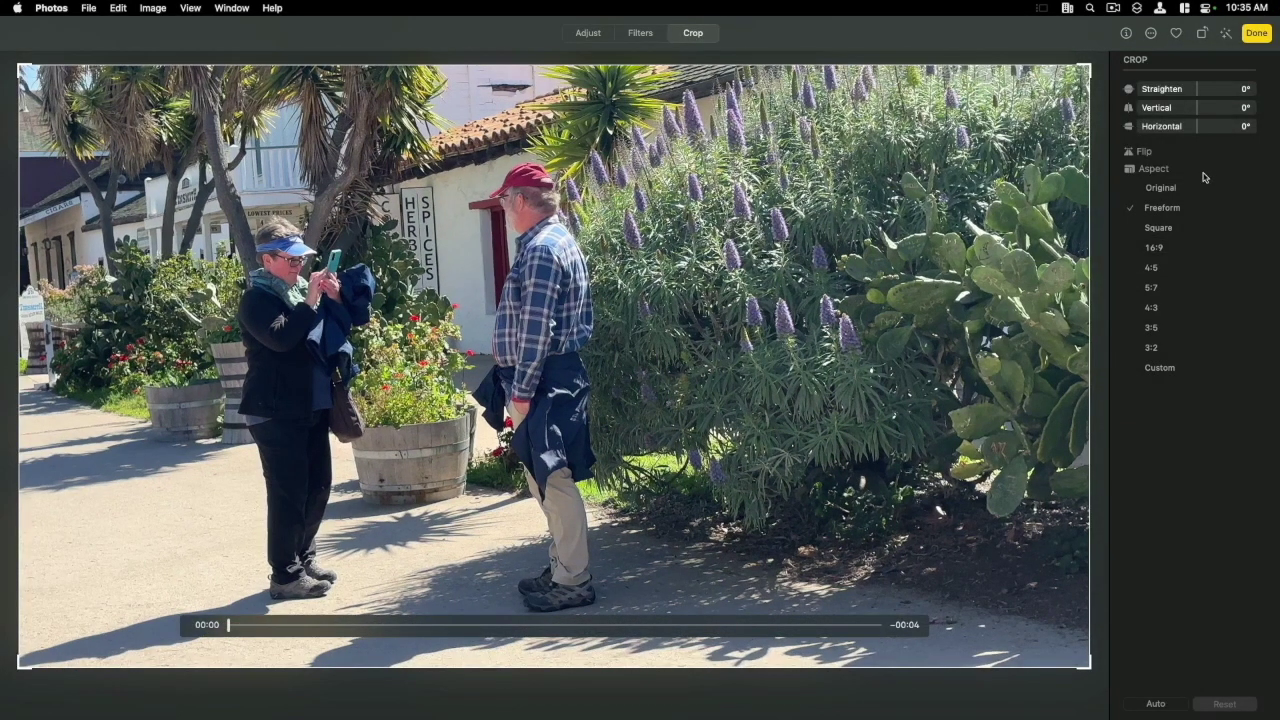
left_click_drag(1201, 90, 1208, 115)
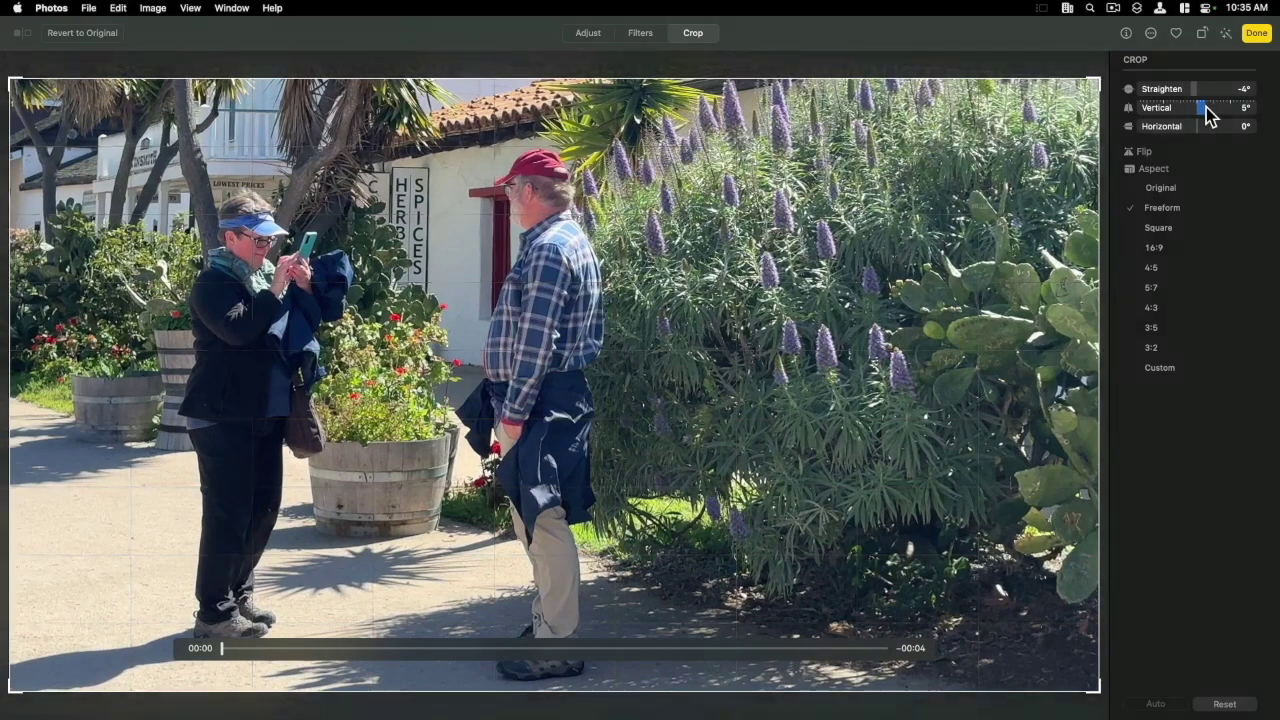
Set the garden video's crop to 16:9, rewind it to the start, save the edit and return to the album
left_click(1160, 250)
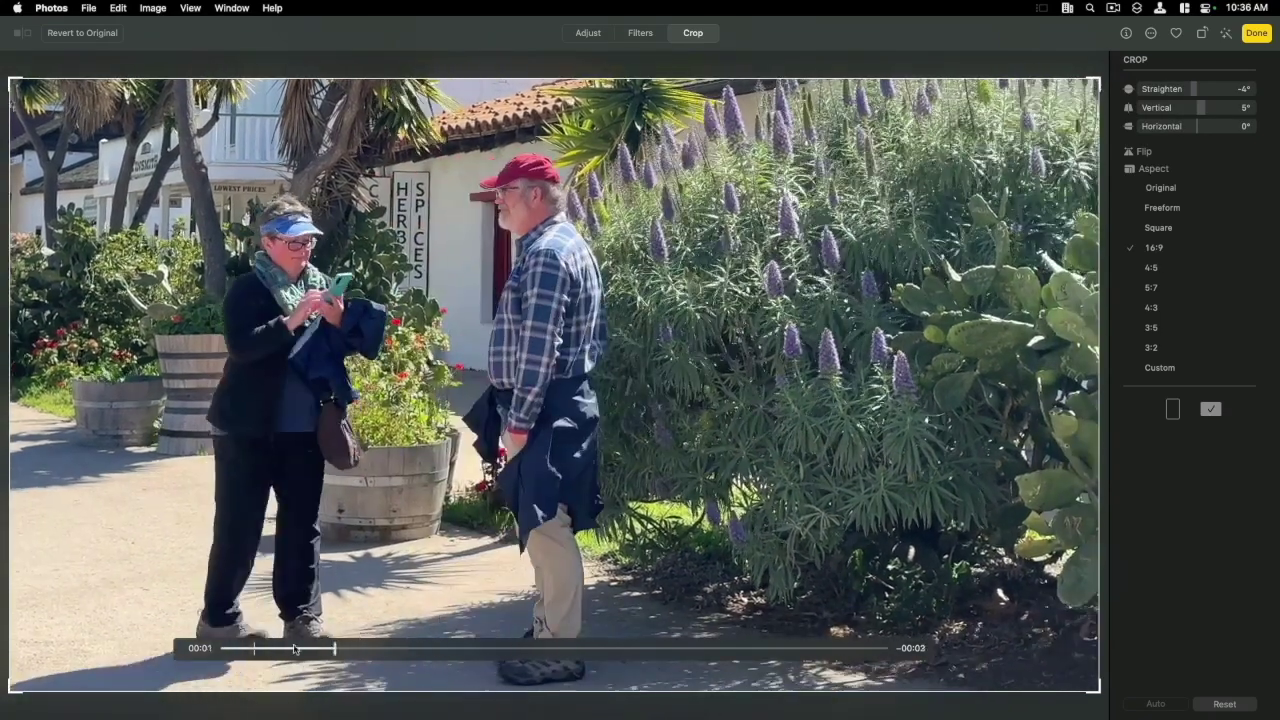
left_click_drag(294, 650, 200, 660)
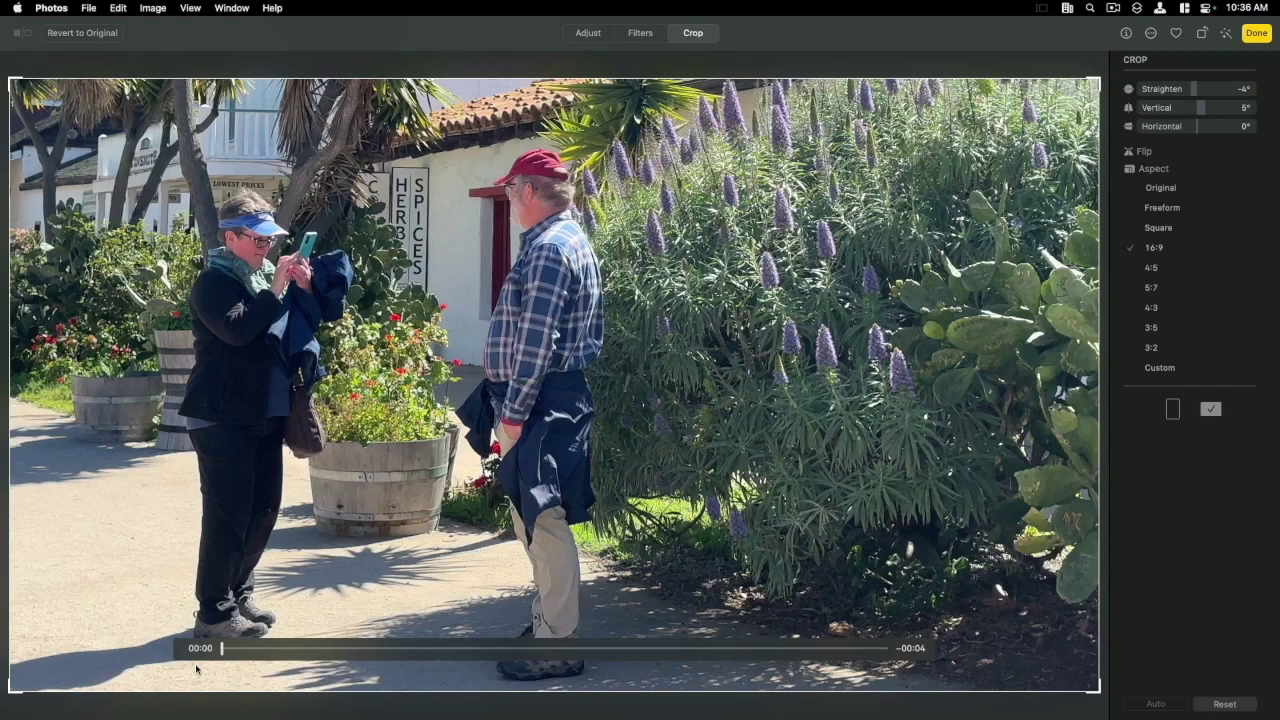
key("Return")
left_click(70, 40)
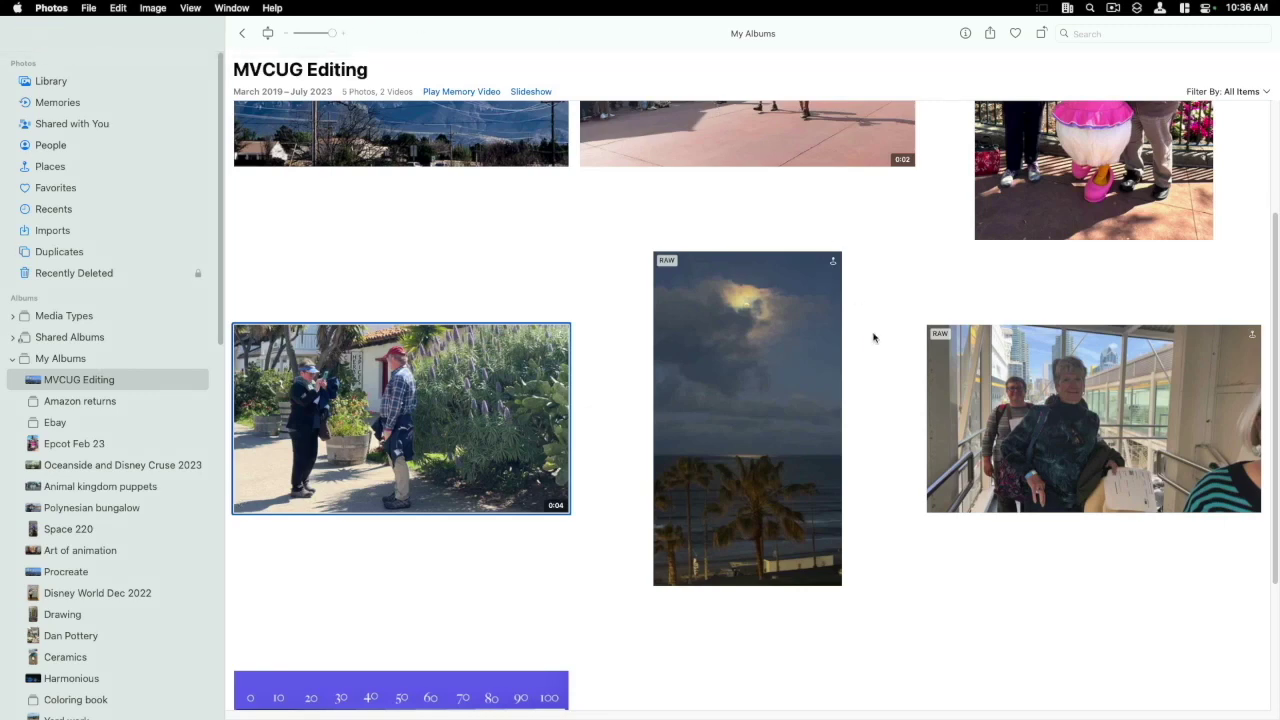
double_click(1046, 378)
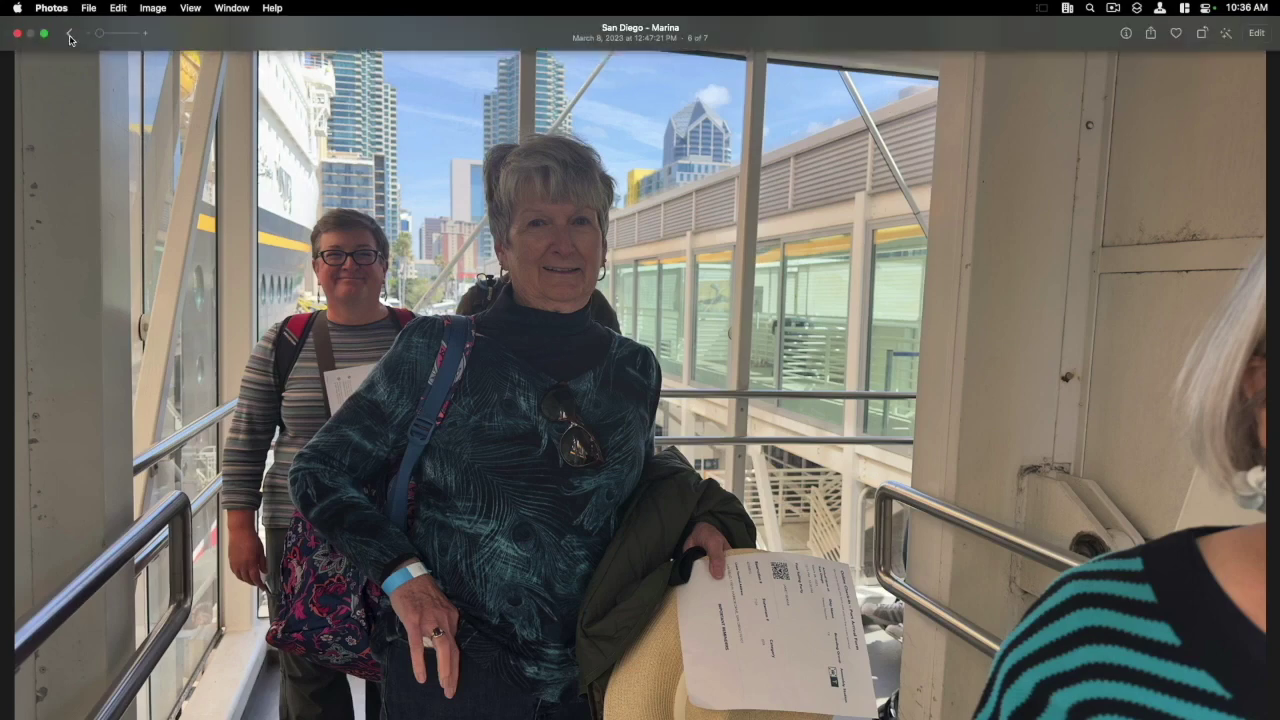
left_click(72, 40)
key("Escape")
left_click(422, 148)
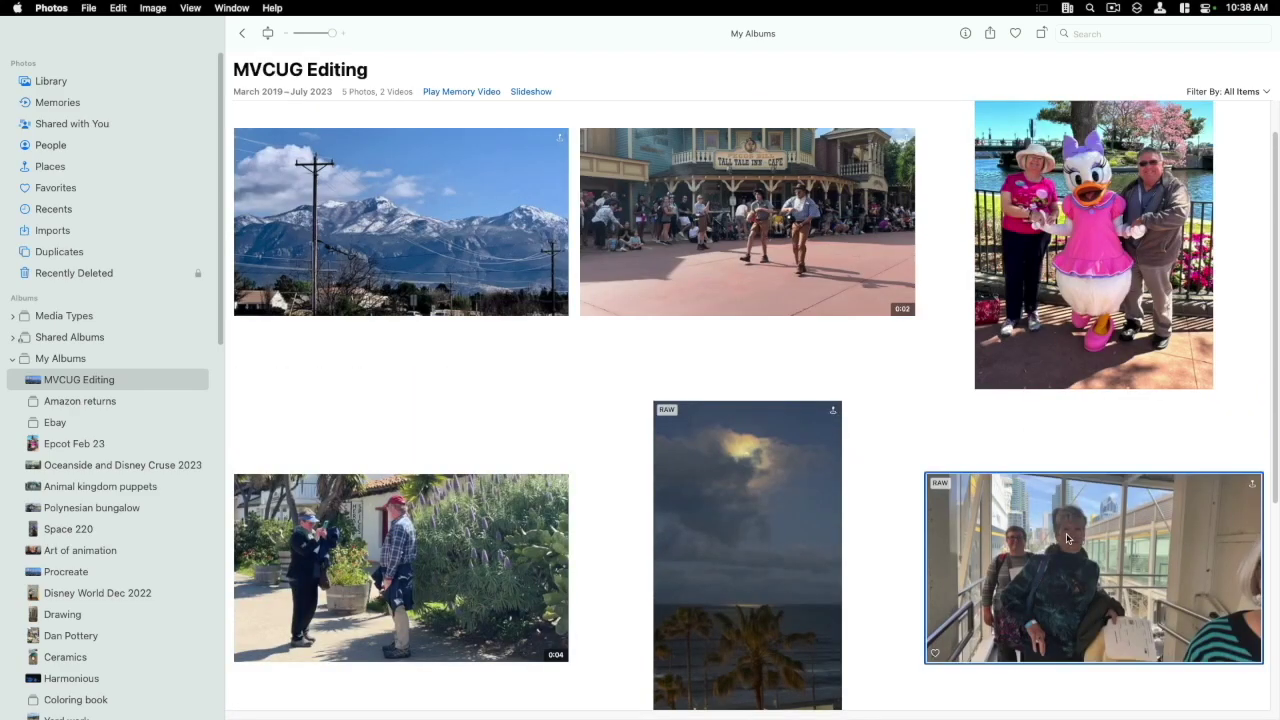
Crop the San Diego - Marina photo tighter around the two women using the Original aspect, save the edit and reopen the photo for editing
double_click(1066, 533)
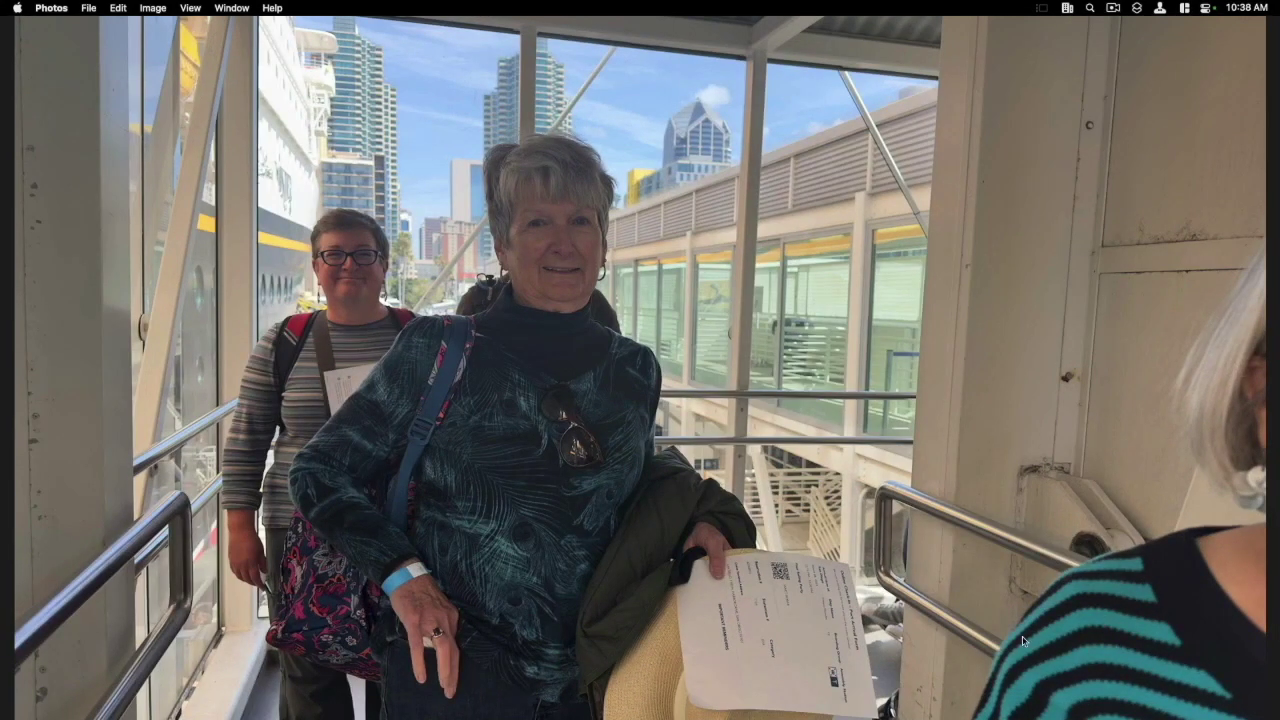
mouse_move(1116, 10)
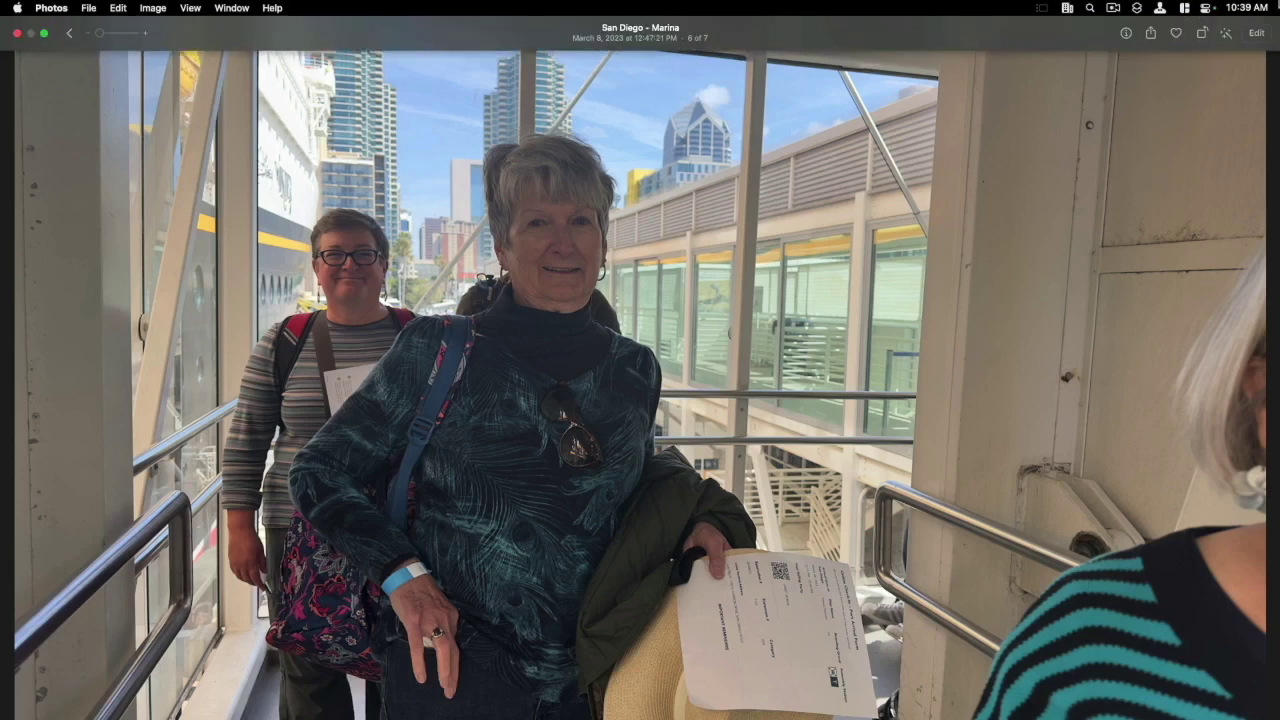
left_click(1256, 33)
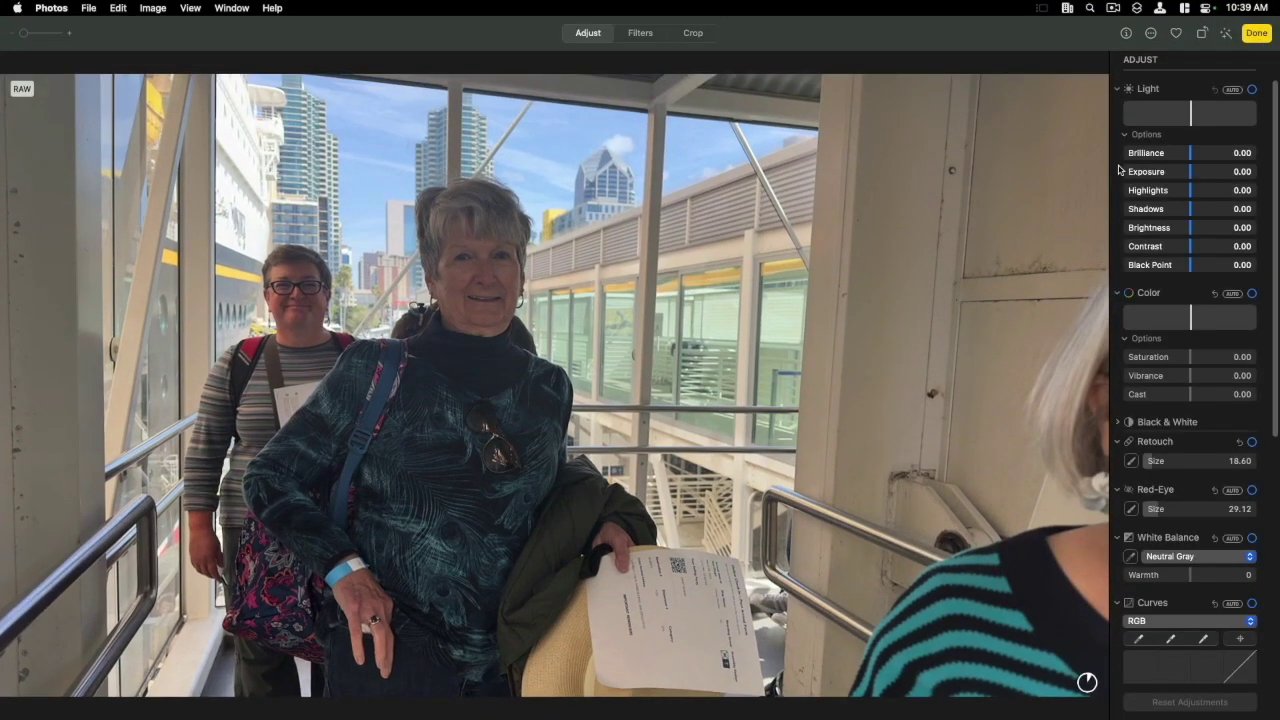
key("c")
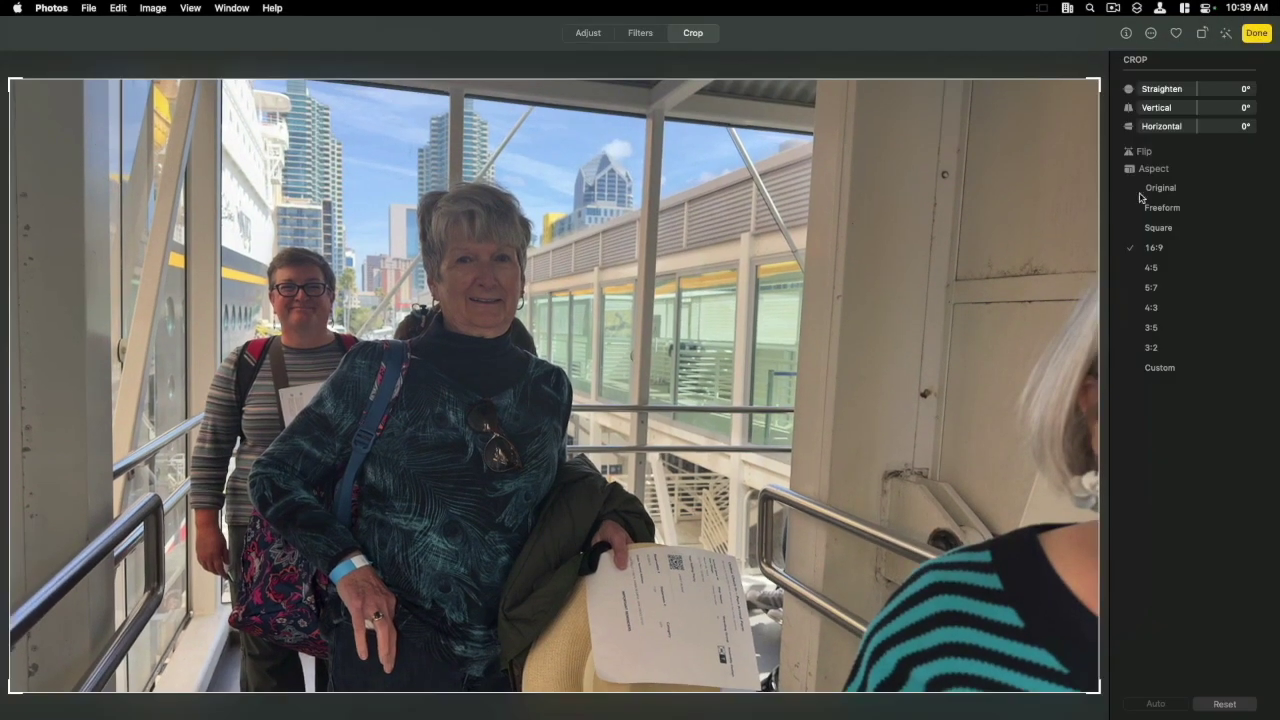
left_click(1158, 190)
left_click_drag(969, 75, 908, 123)
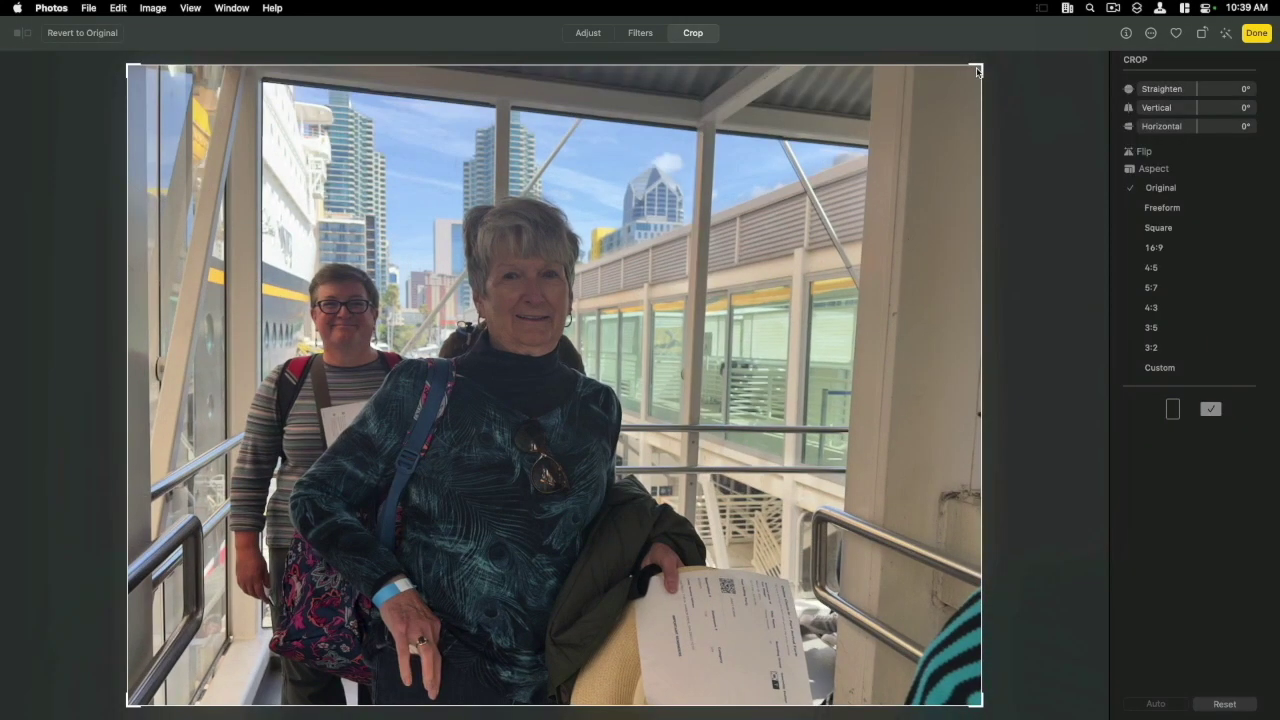
left_click_drag(977, 71, 877, 255)
key("Return")
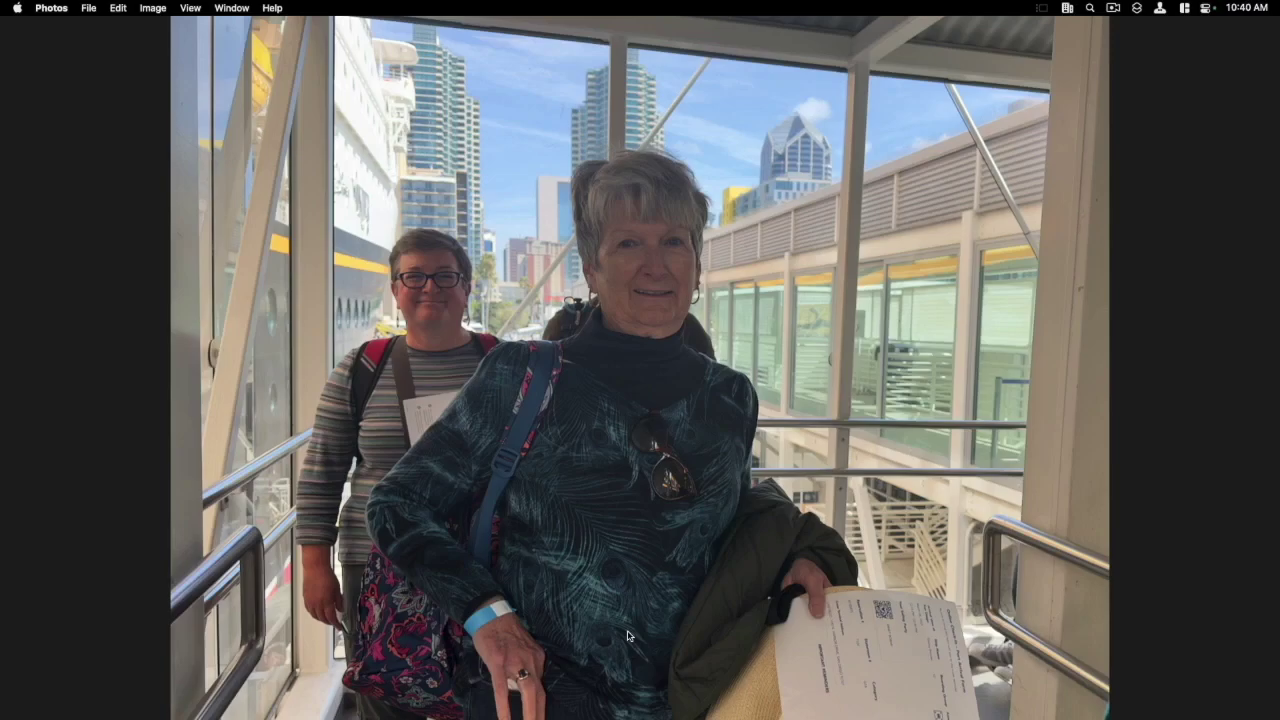
mouse_move(1260, 31)
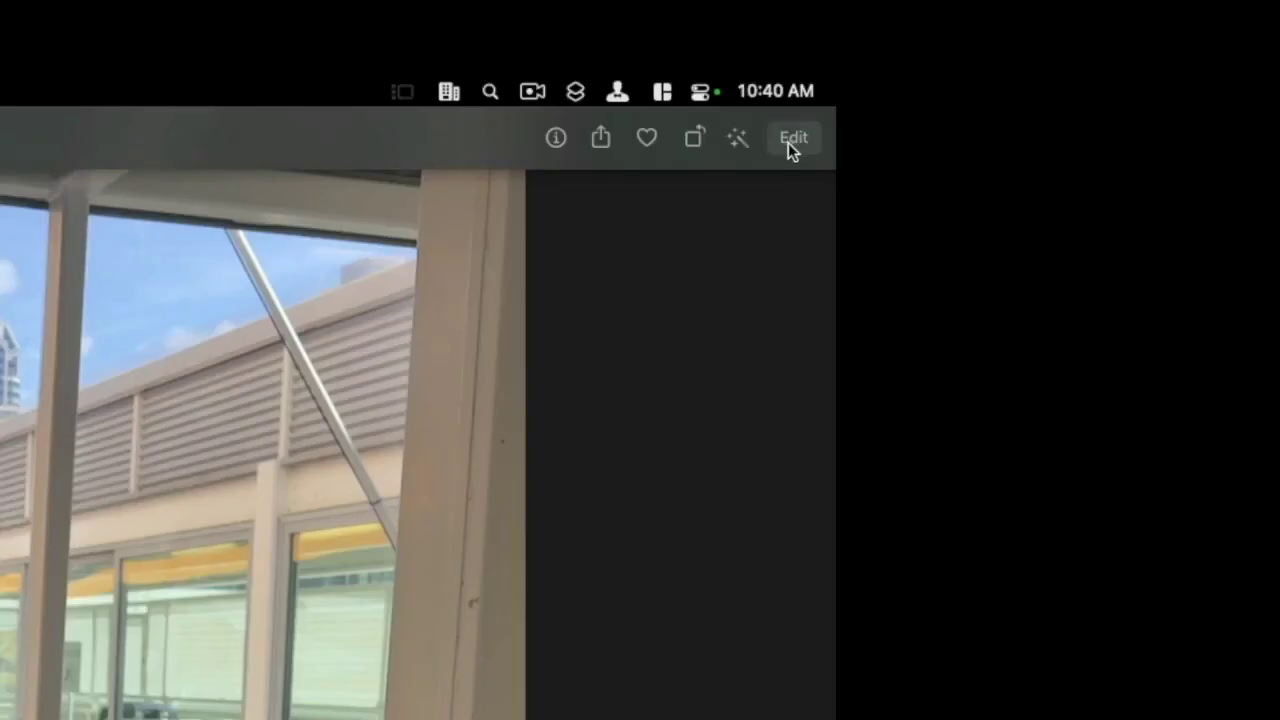
left_click(792, 140)
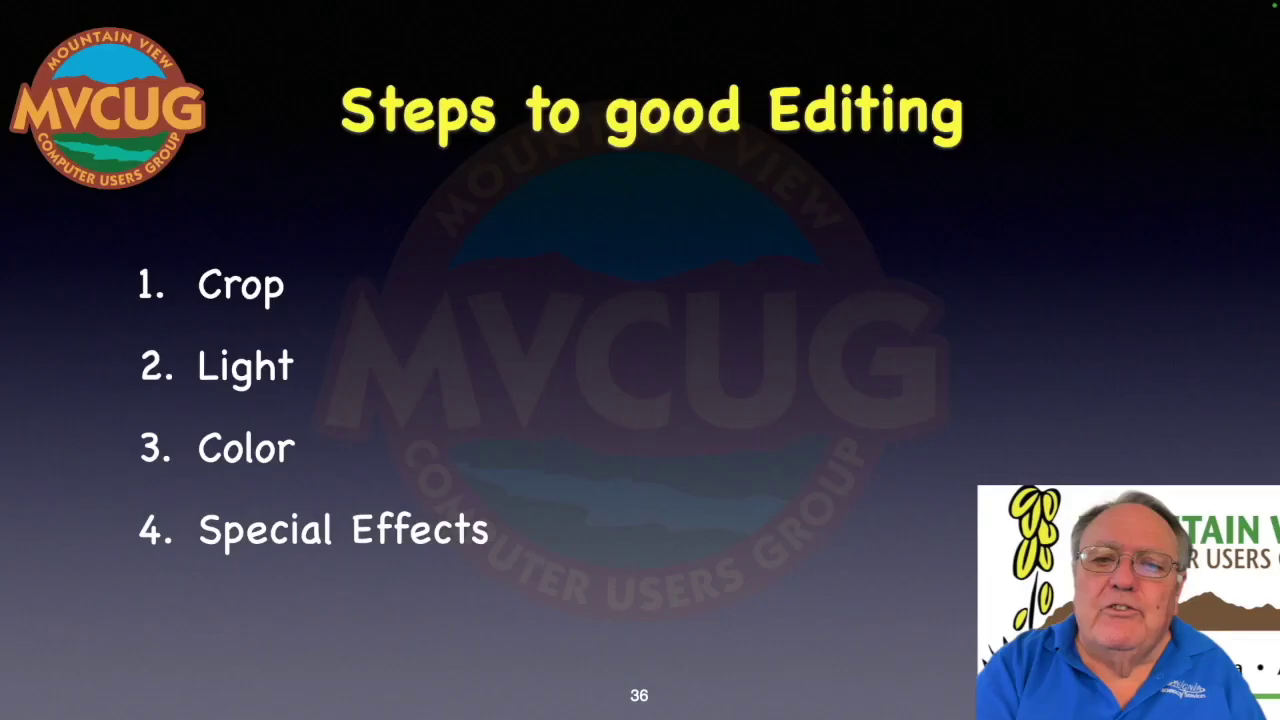
Advance the Keynote presentation to the "Step 2 Light" slide and switch back to the Photos app
key("Right")
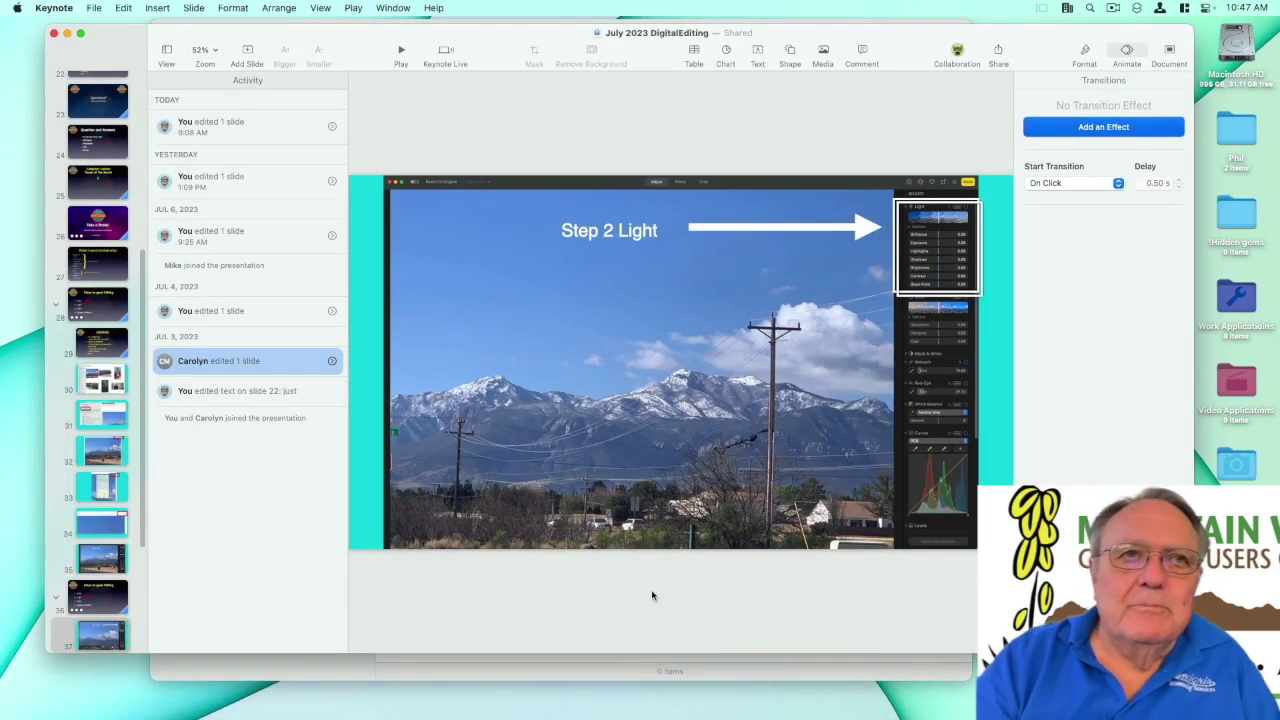
key("super+alt+space")
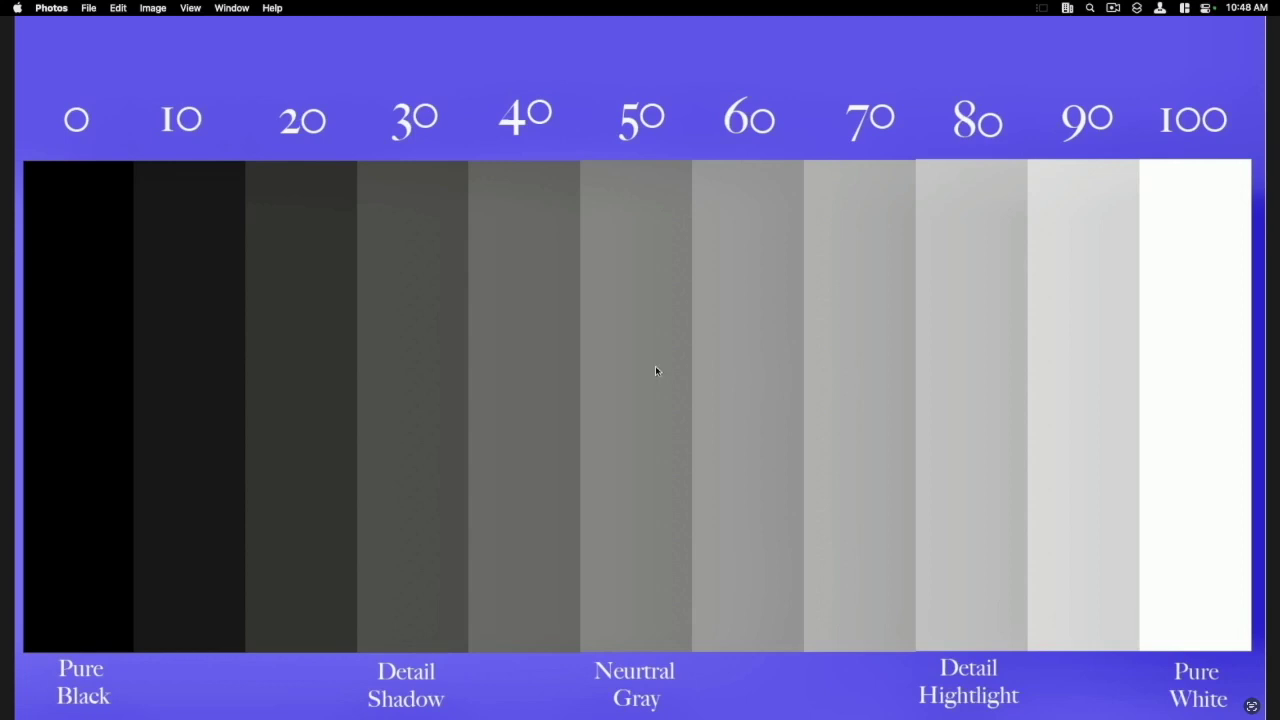
Open the grayscale chart for editing and return its overall Light adjustment to neutral
left_click(1248, 35)
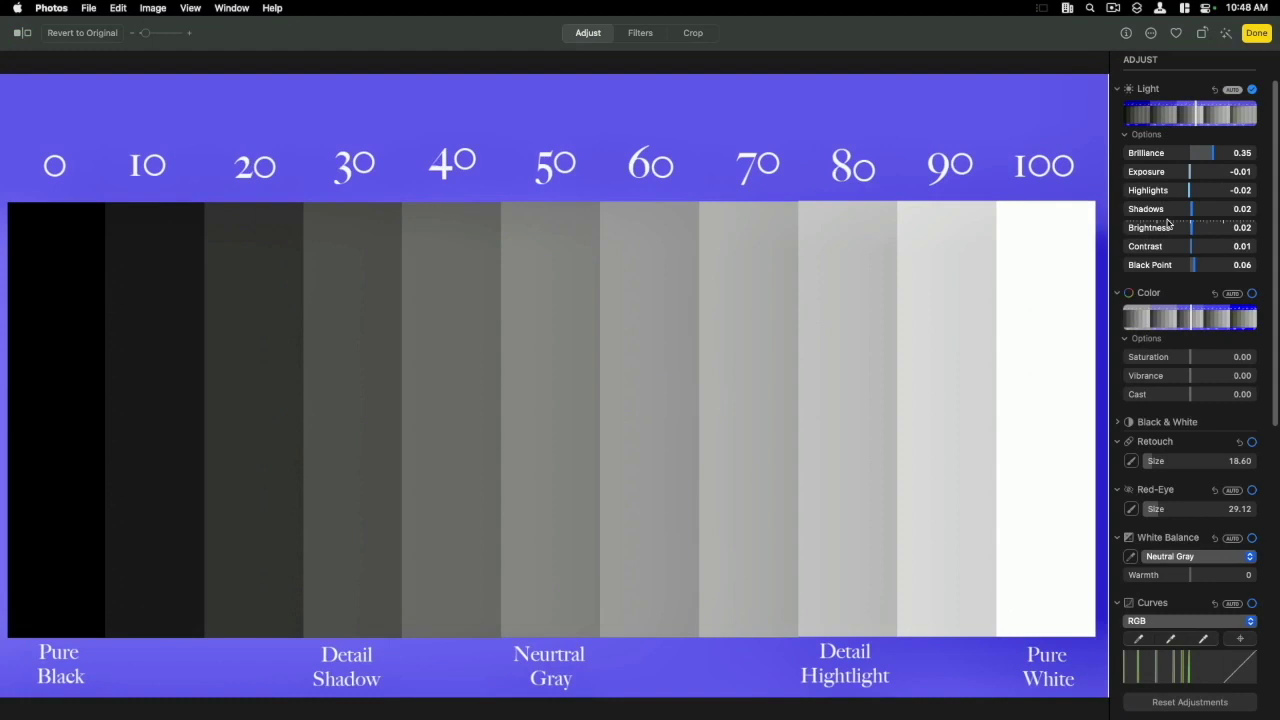
mouse_move(1197, 113)
left_mouse_down()
mouse_move(1250, 112)
mouse_move(1190, 118)
left_mouse_up()
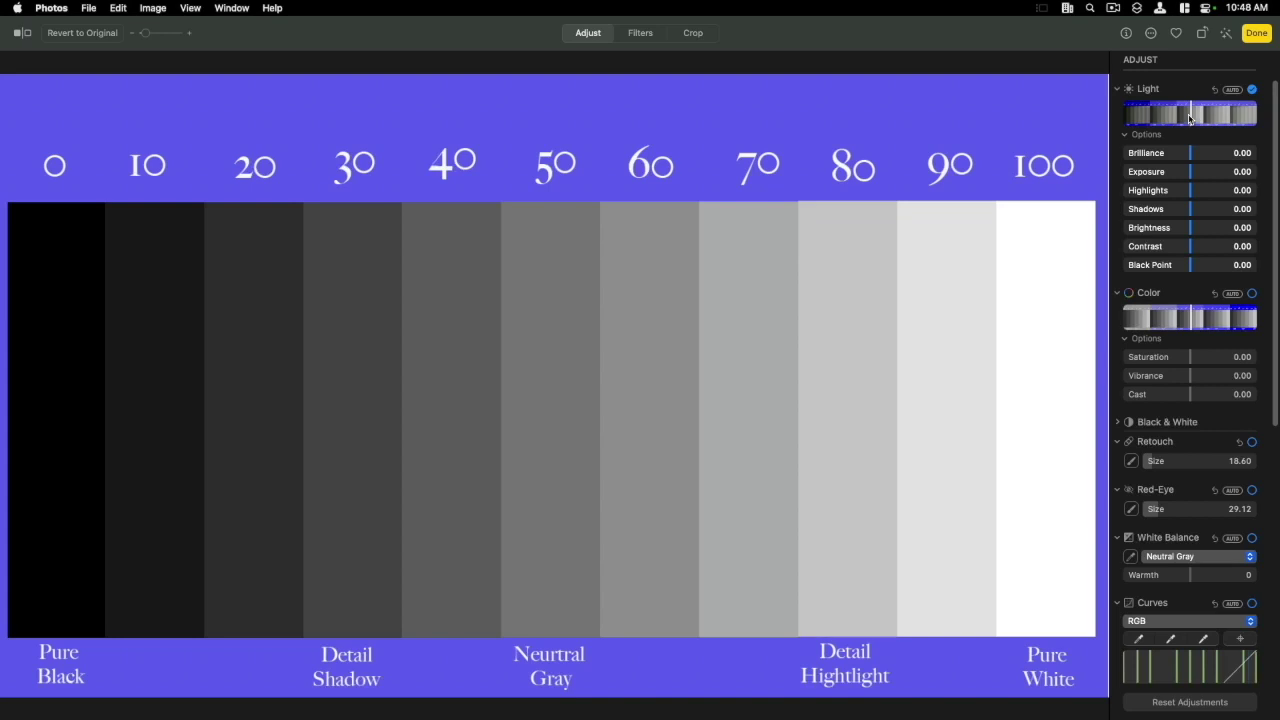
mouse_move(1189, 118)
left_mouse_down()
mouse_move(1167, 120)
mouse_move(1220, 121)
mouse_move(1189, 119)
left_mouse_up()
Test the chart's Shadows adjustment at 1.00 and set it back to 0.00
mouse_move(1190, 160)
left_mouse_down()
mouse_move(1257, 153)
mouse_move(1143, 158)
mouse_move(1190, 160)
mouse_move(1212, 179)
mouse_move(1165, 175)
mouse_move(1191, 179)
left_mouse_up()
mouse_move(1190, 196)
left_mouse_down()
mouse_move(1274, 191)
mouse_move(1126, 200)
mouse_move(1191, 205)
left_mouse_up()
left_click(1191, 208)
left_click_drag(1191, 212, 1268, 212)
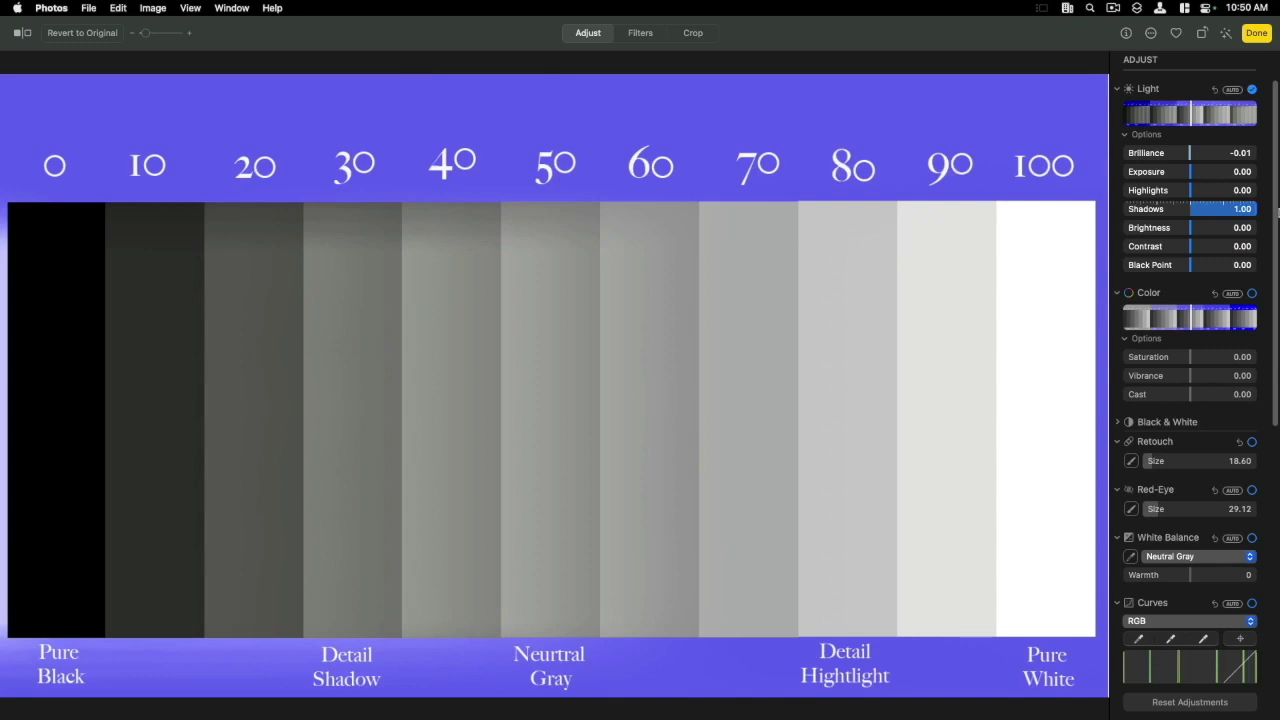
left_click_drag(1277, 212, 1191, 222)
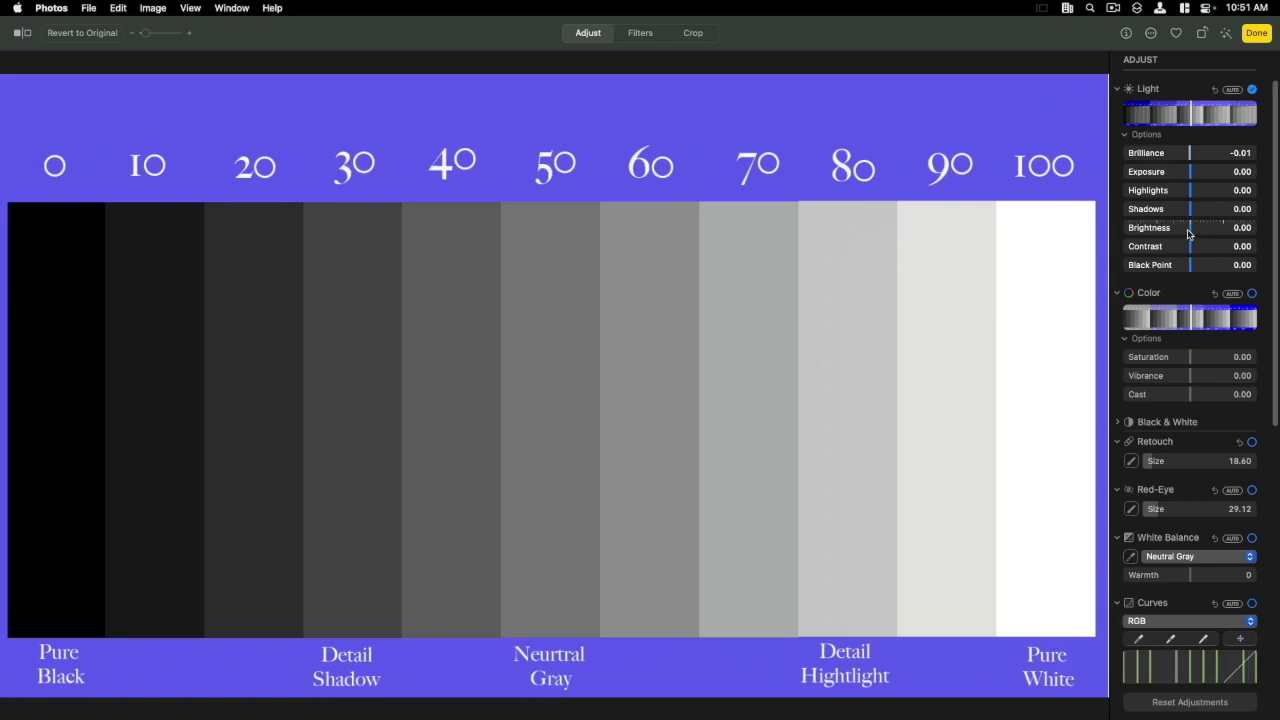
Set the chart's Brilliance to 0.00 and Brightness to 0.02, and return Contrast to 0.00
mouse_move(1190, 231)
left_mouse_down()
mouse_move(1131, 233)
mouse_move(1228, 232)
mouse_move(1188, 231)
left_mouse_up()
mouse_move(1190, 153)
left_mouse_down()
mouse_move(1202, 153)
mouse_move(1173, 157)
mouse_move(1190, 153)
left_mouse_up()
mouse_move(1190, 231)
left_mouse_down()
mouse_move(1205, 231)
mouse_move(1150, 231)
mouse_move(1194, 234)
mouse_move(1194, 253)
left_mouse_up()
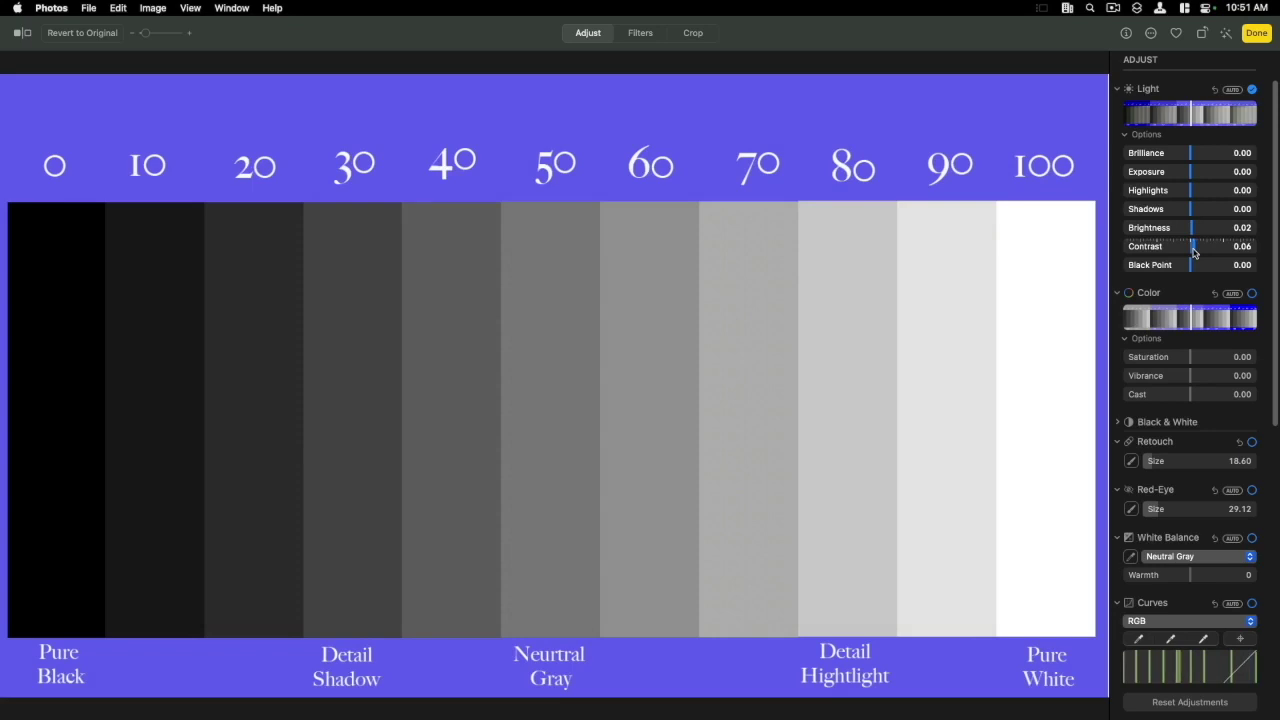
double_click(1193, 253)
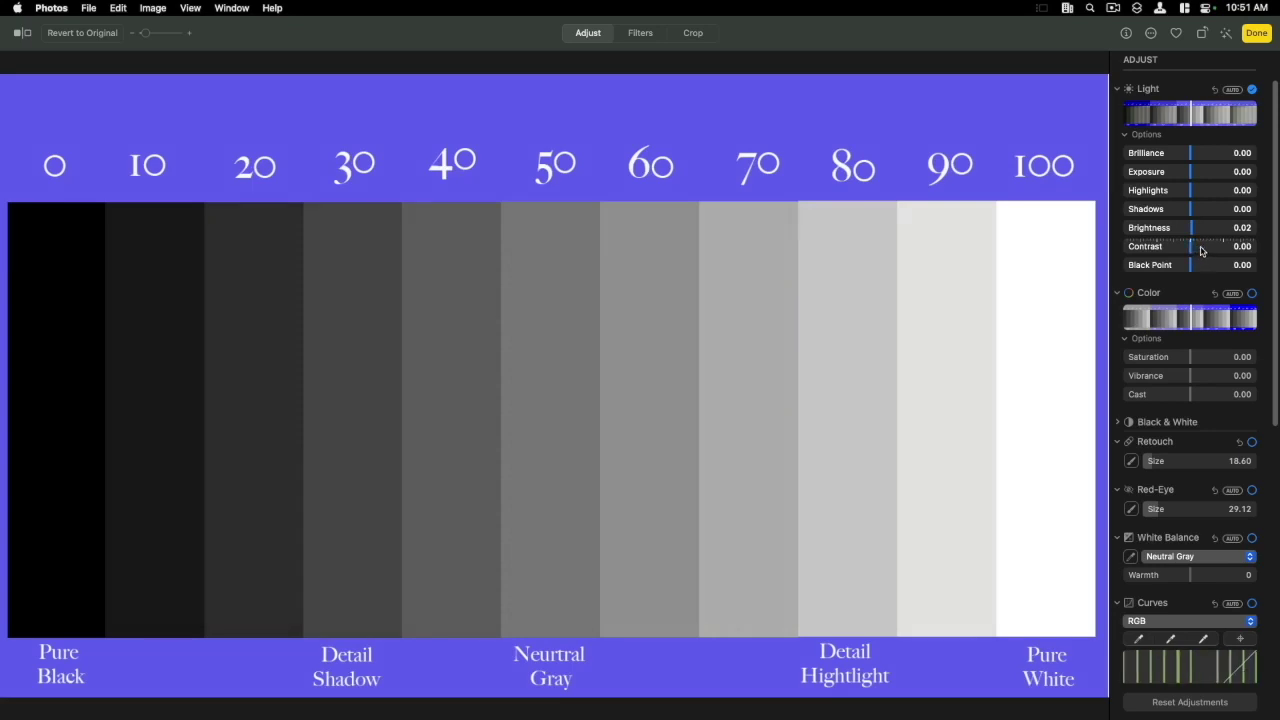
Test the chart's Contrast at 1.00 and at -0.67, and reset it to 0.00
left_click_drag(1193, 250, 1206, 250)
left_click_drag(1208, 250, 1278, 252)
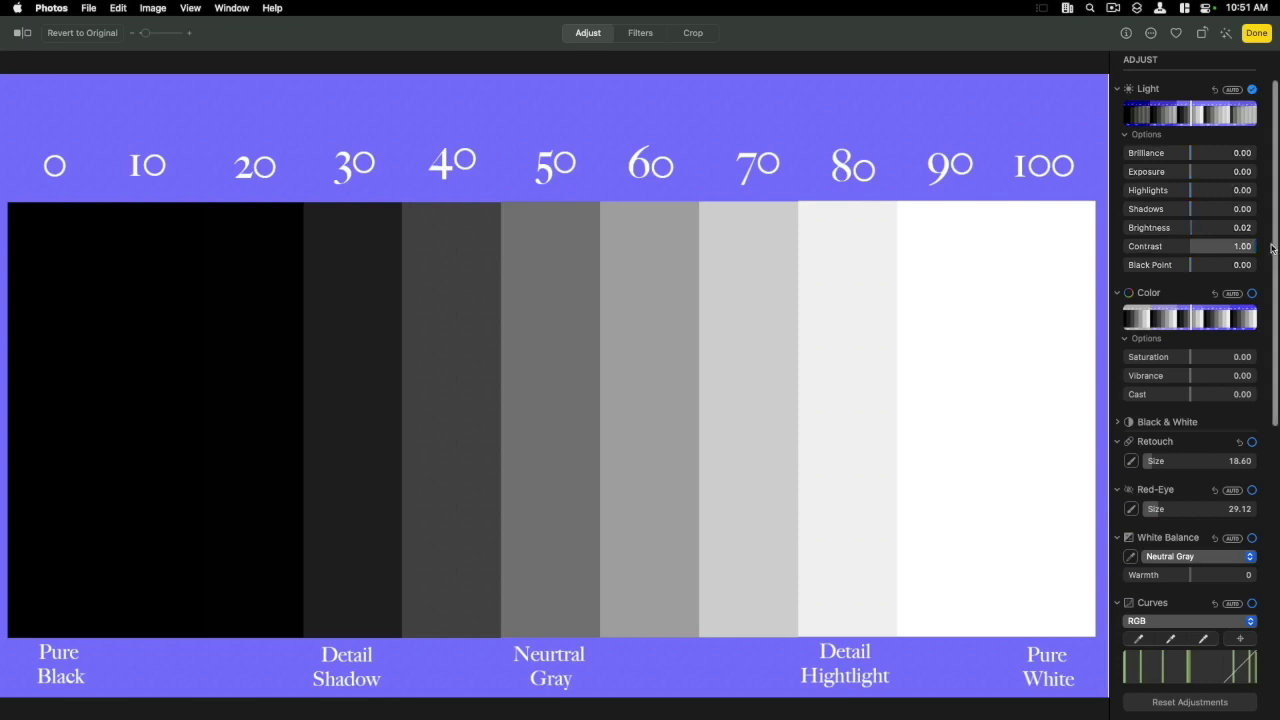
left_click_drag(1206, 246, 1150, 255)
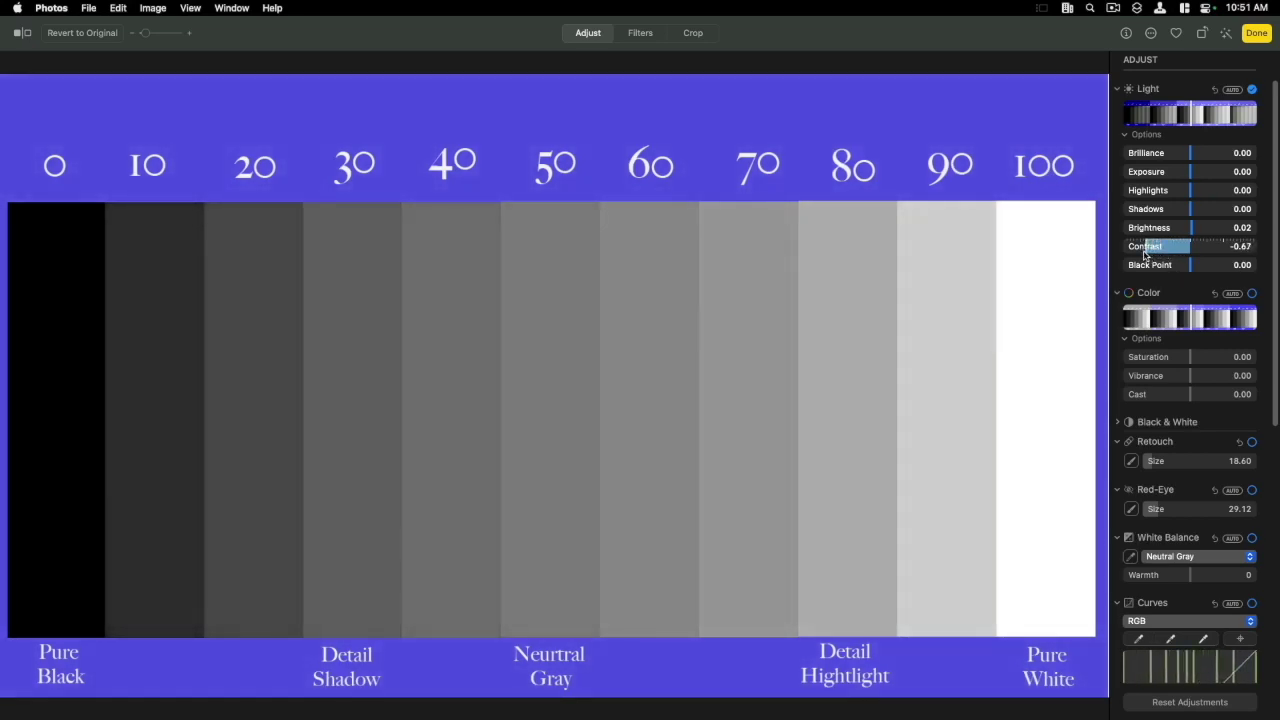
double_click(1150, 255)
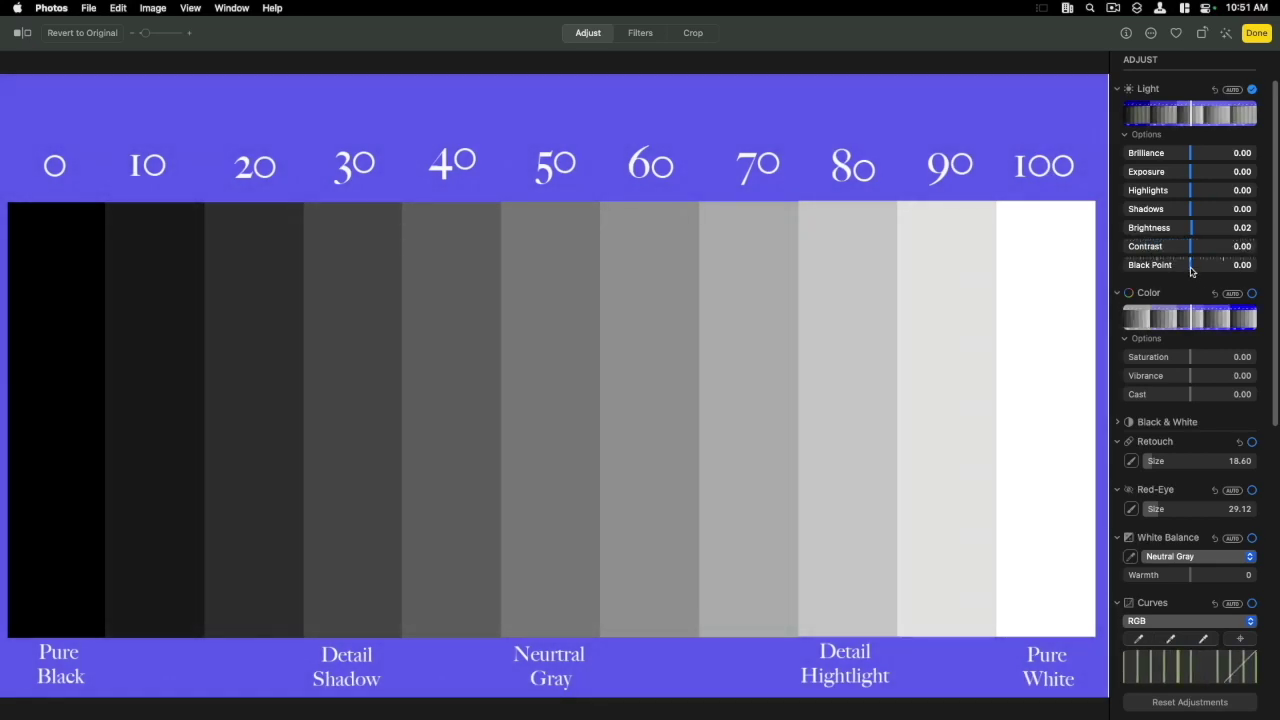
Leave Black Point at 0.00, save the grayscale chart's edit and return to the MVCUG Editing album
mouse_move(1191, 271)
left_mouse_down()
mouse_move(1267, 277)
mouse_move(1190, 266)
left_mouse_up()
left_click(1252, 34)
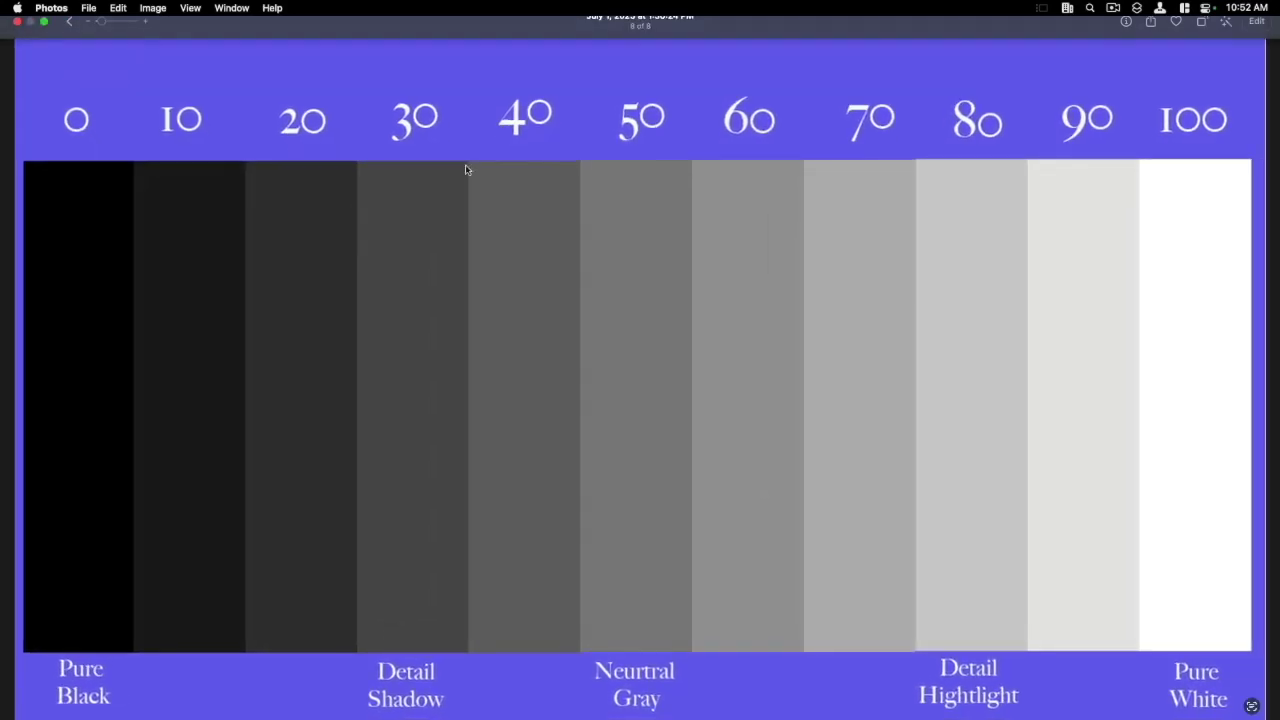
left_click(66, 31)
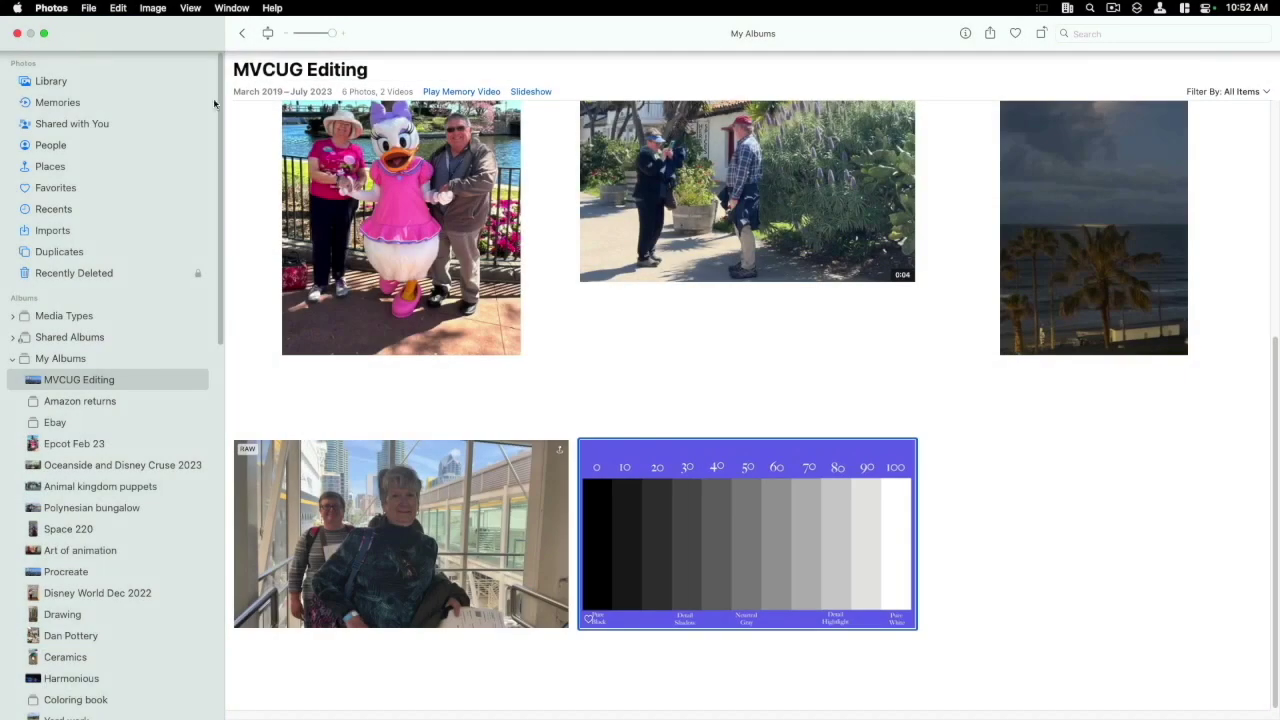
Open the San Diego - Marina photo, apply Auto Enhance and open it for editing
double_click(371, 529)
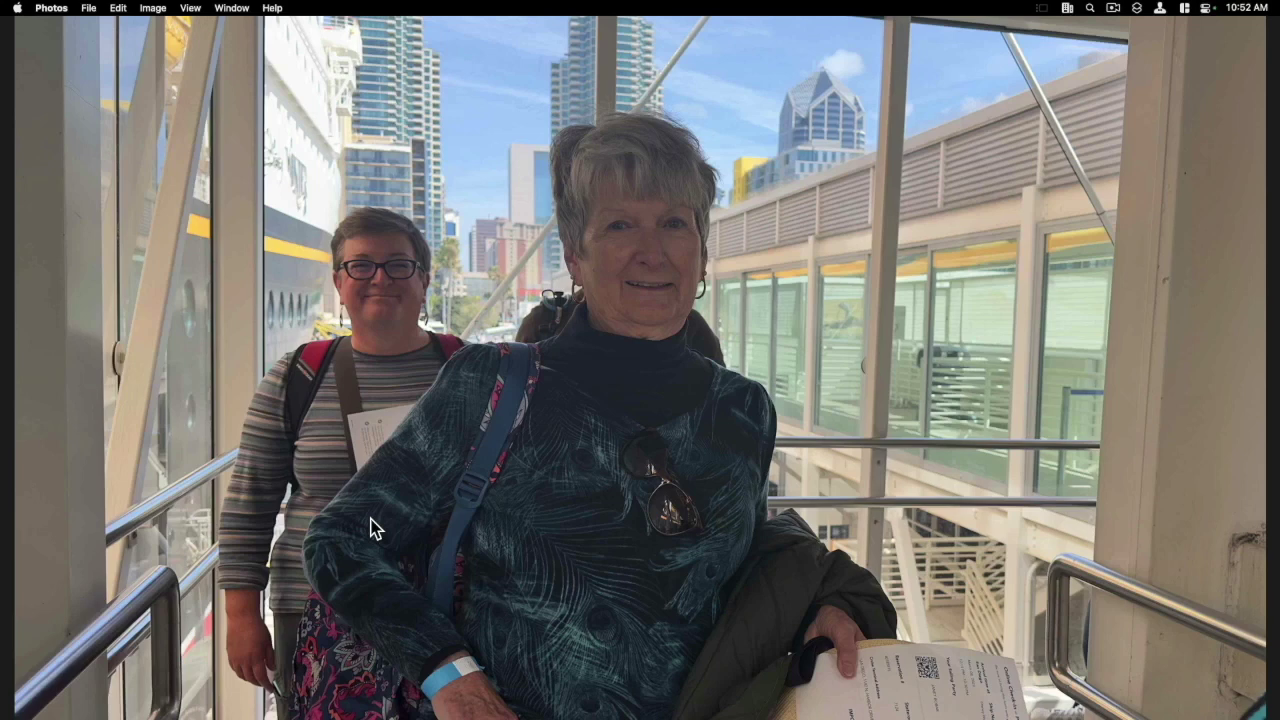
mouse_move(1227, 37)
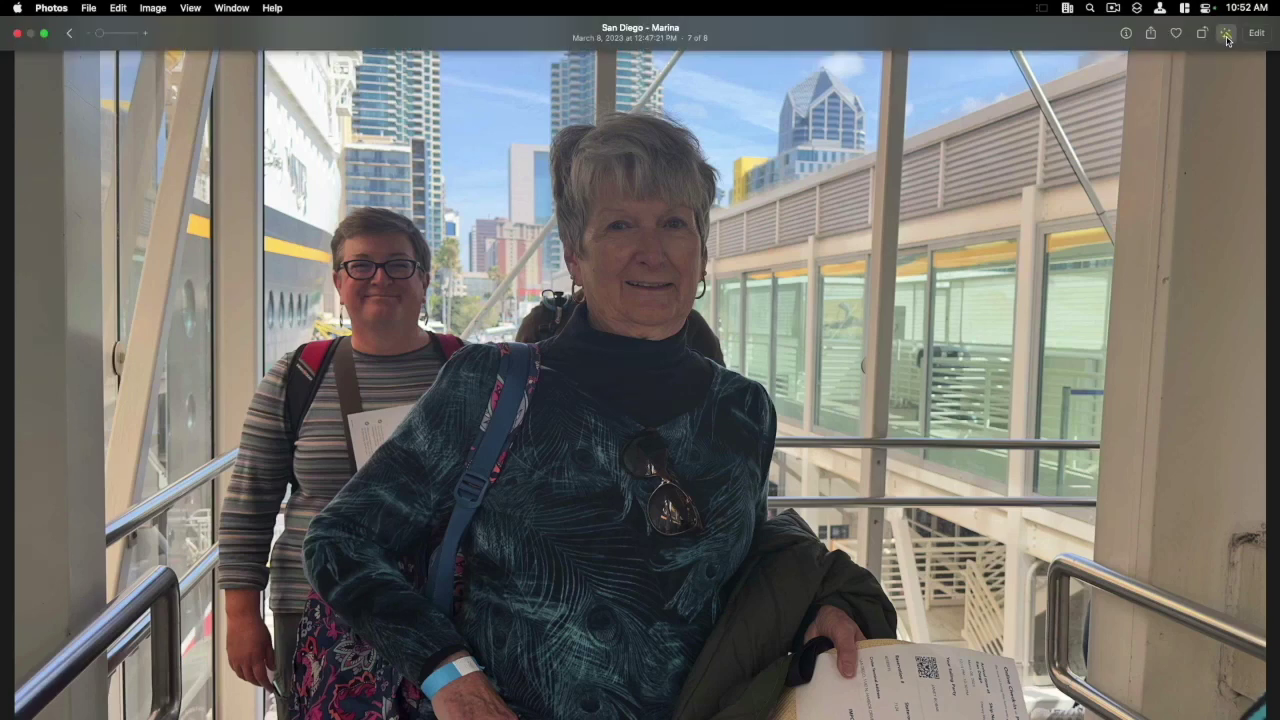
left_click(1227, 37)
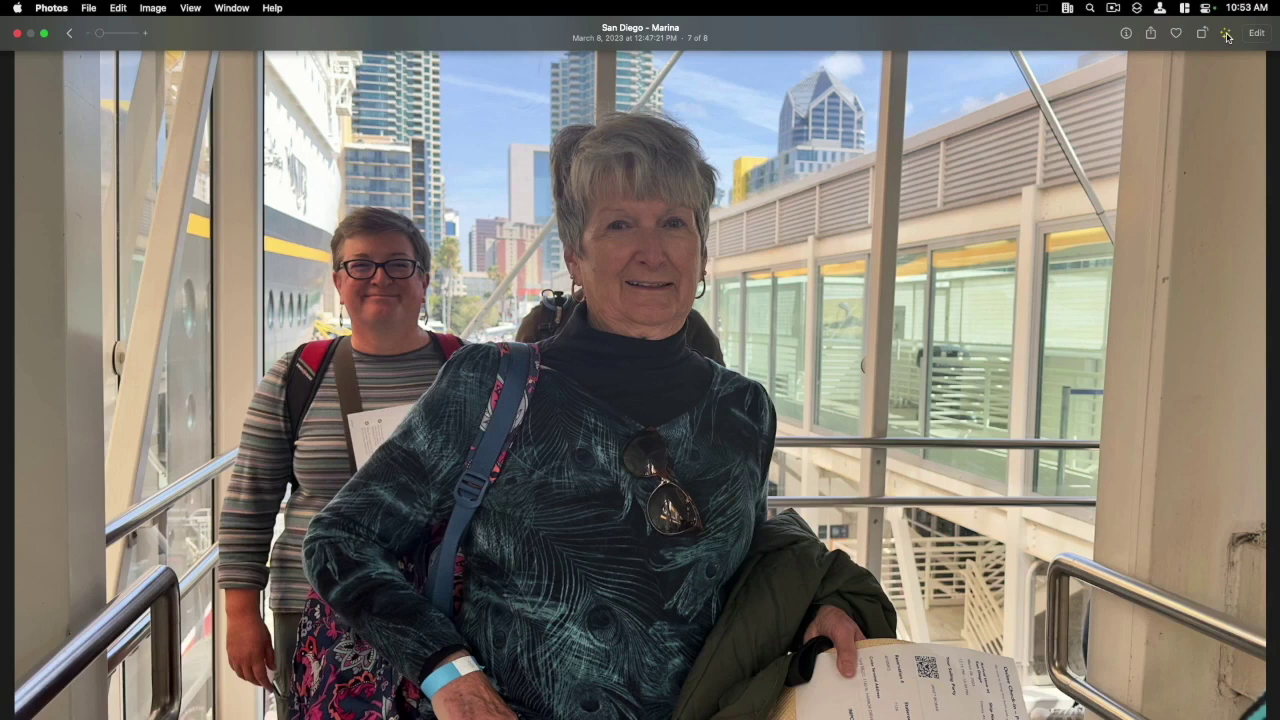
left_click(1258, 34)
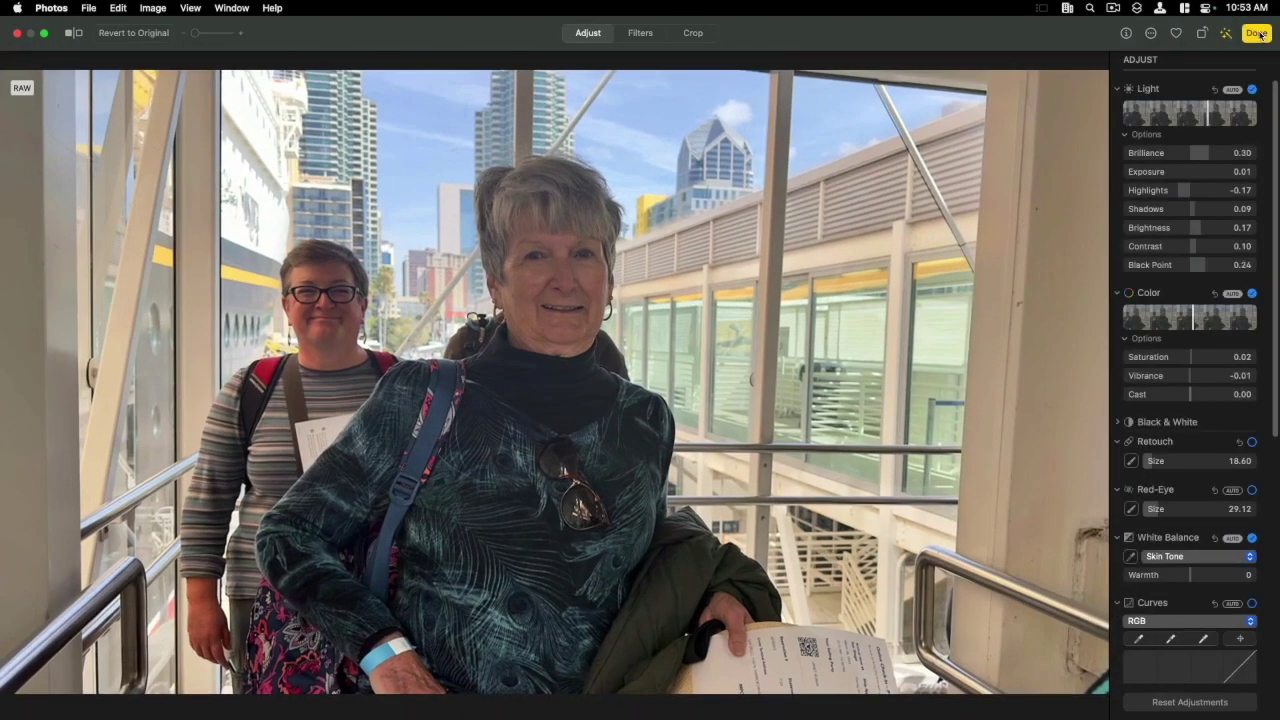
Set the marina photo's Highlights to -0.58, Shadows to 0.63, Brightness to 0.28 and Black Point to 1.00
left_click_drag(1190, 191, 1231, 213)
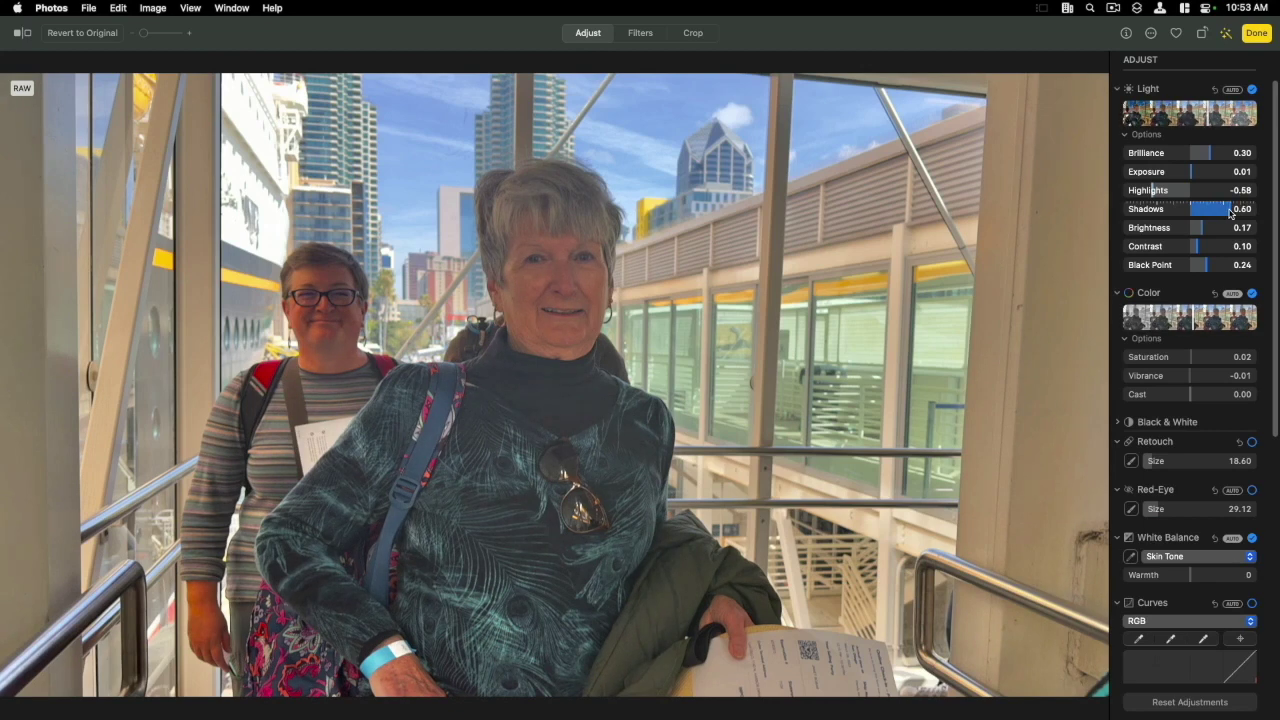
left_click_drag(1204, 266, 1207, 231)
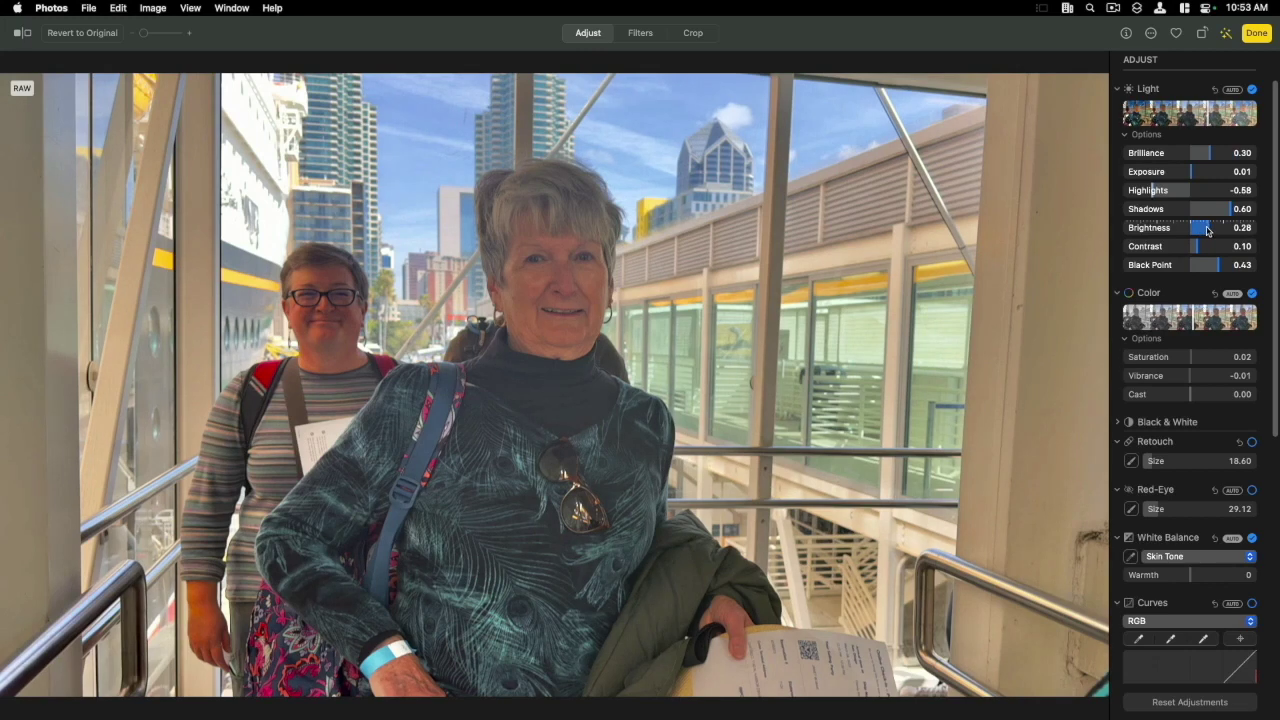
left_click_drag(1202, 265, 1262, 264)
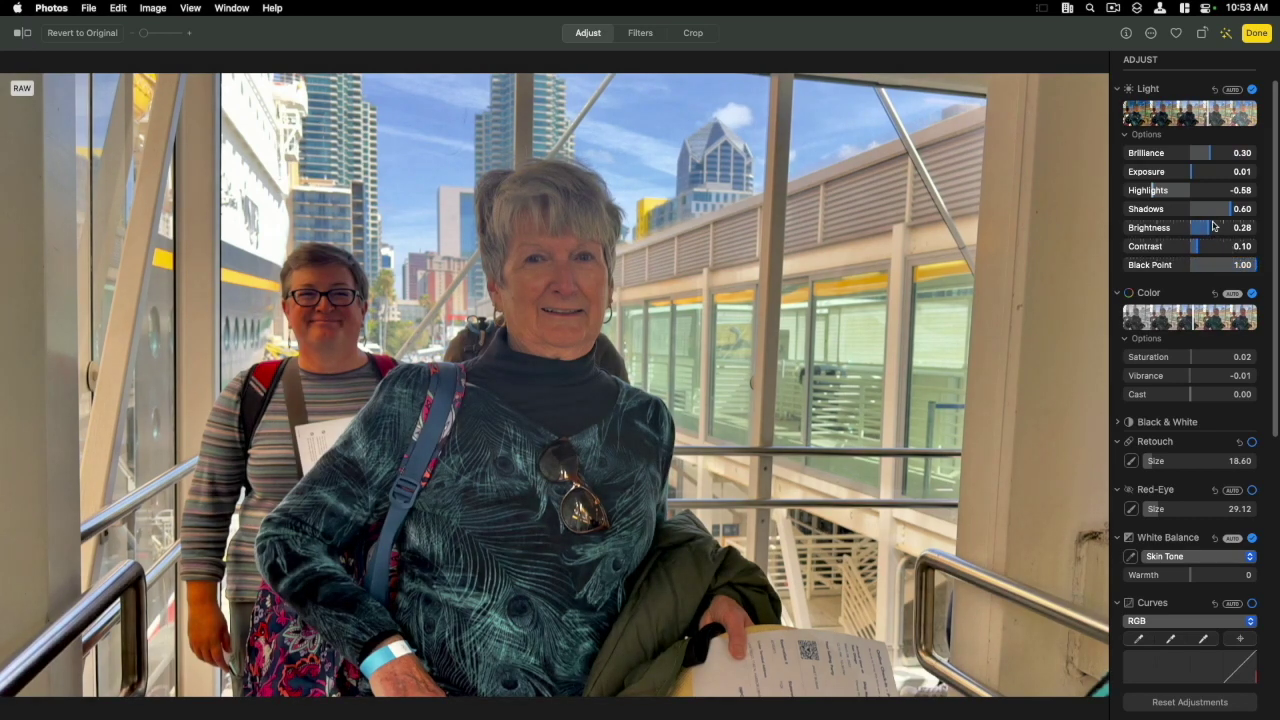
left_click_drag(1229, 211, 1231, 211)
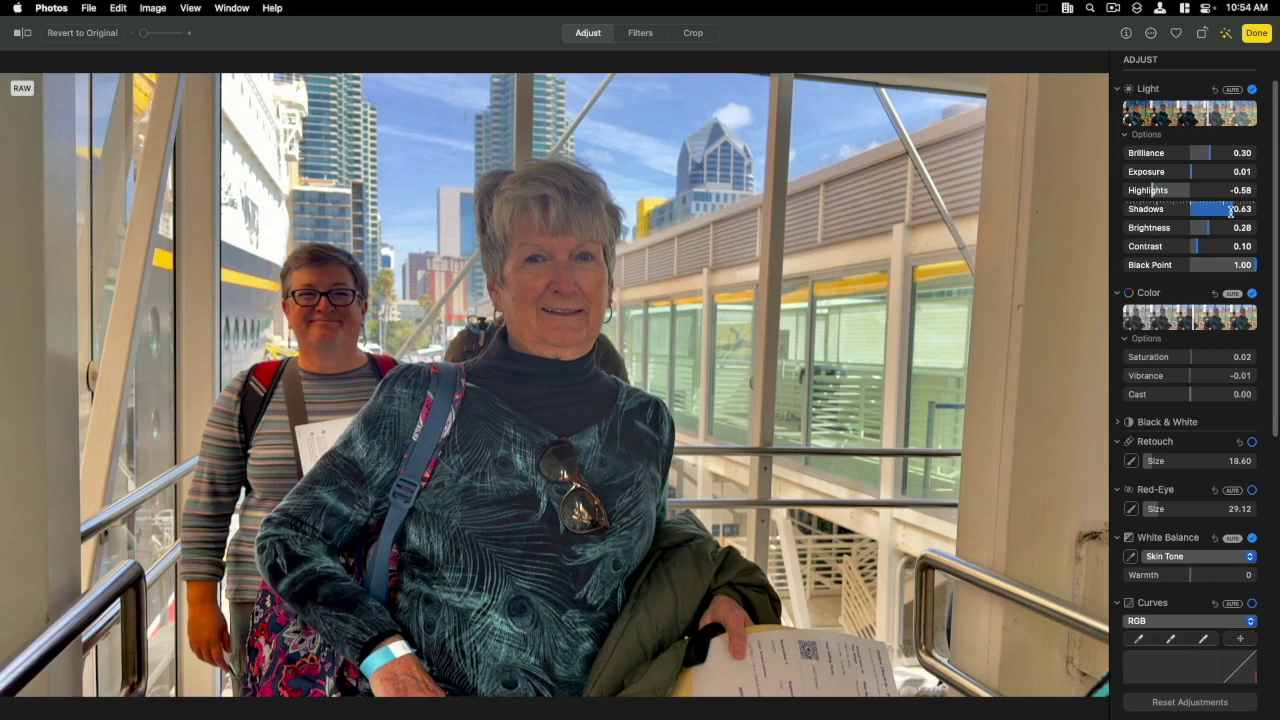
left_click_drag(1231, 211, 1230, 212)
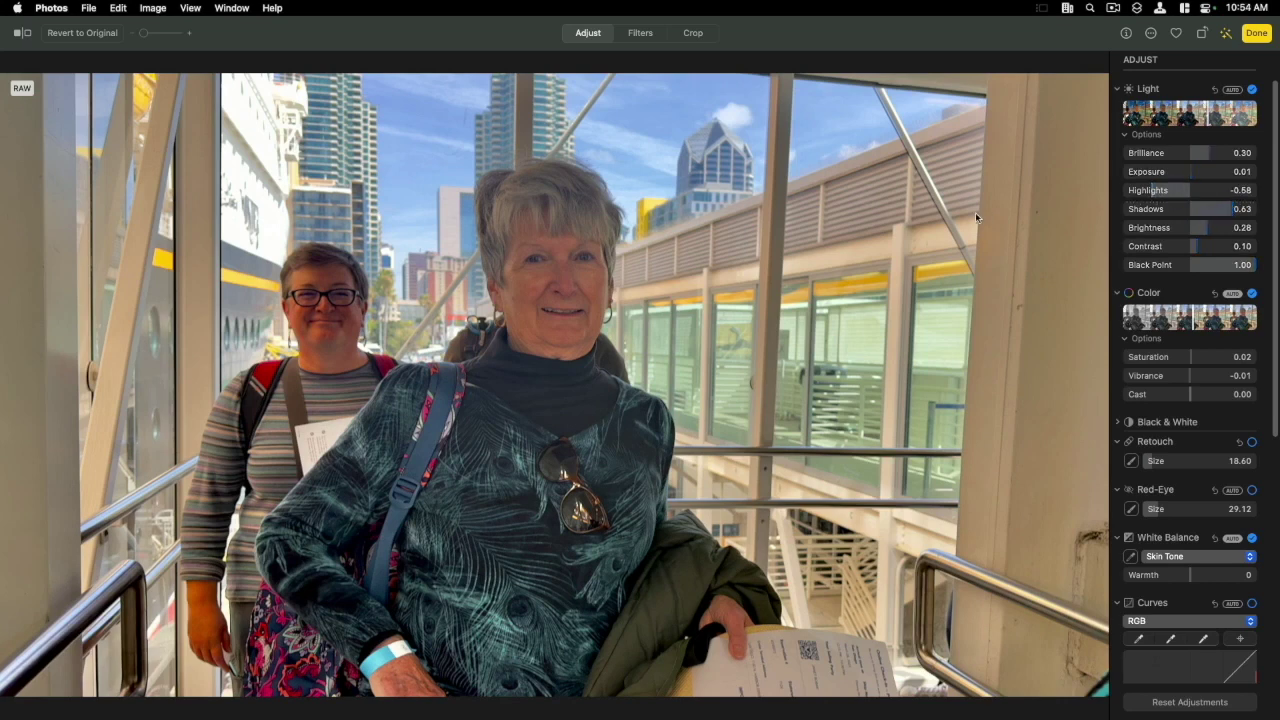
Set the marina photo's Straighten to 3° in the crop tools and save the edit
left_click(697, 38)
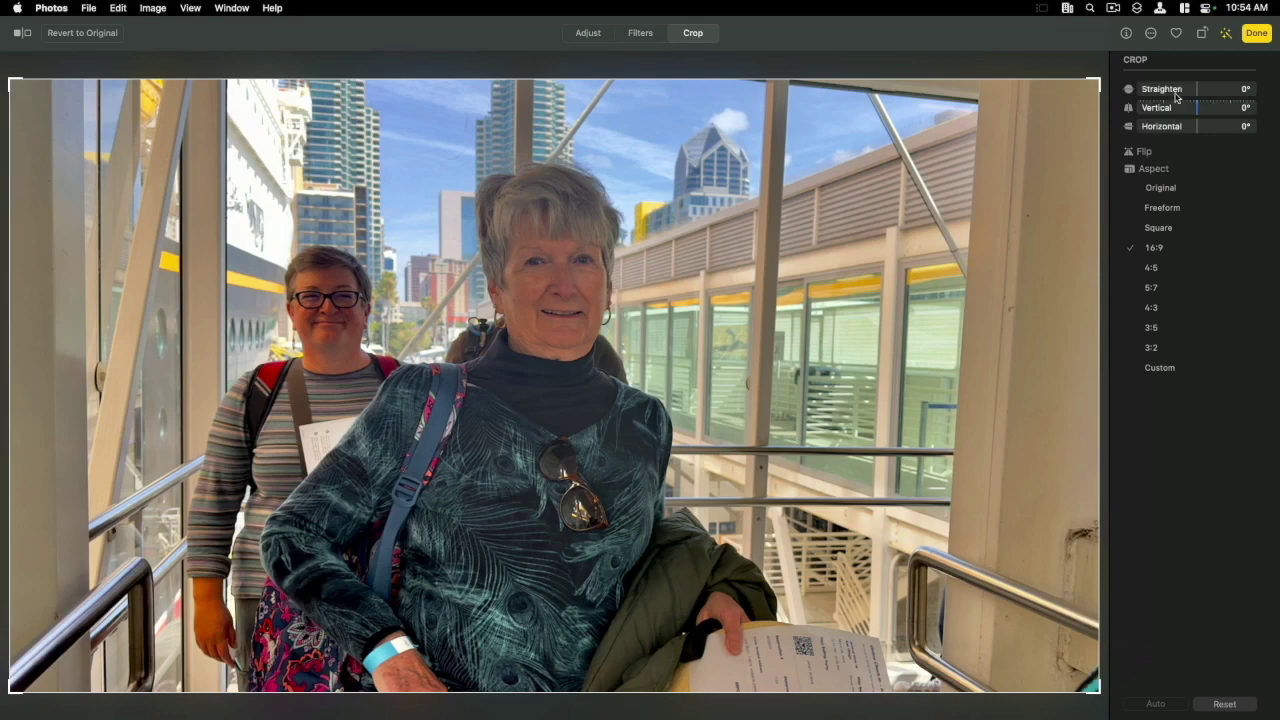
left_click_drag(1192, 91, 1206, 89)
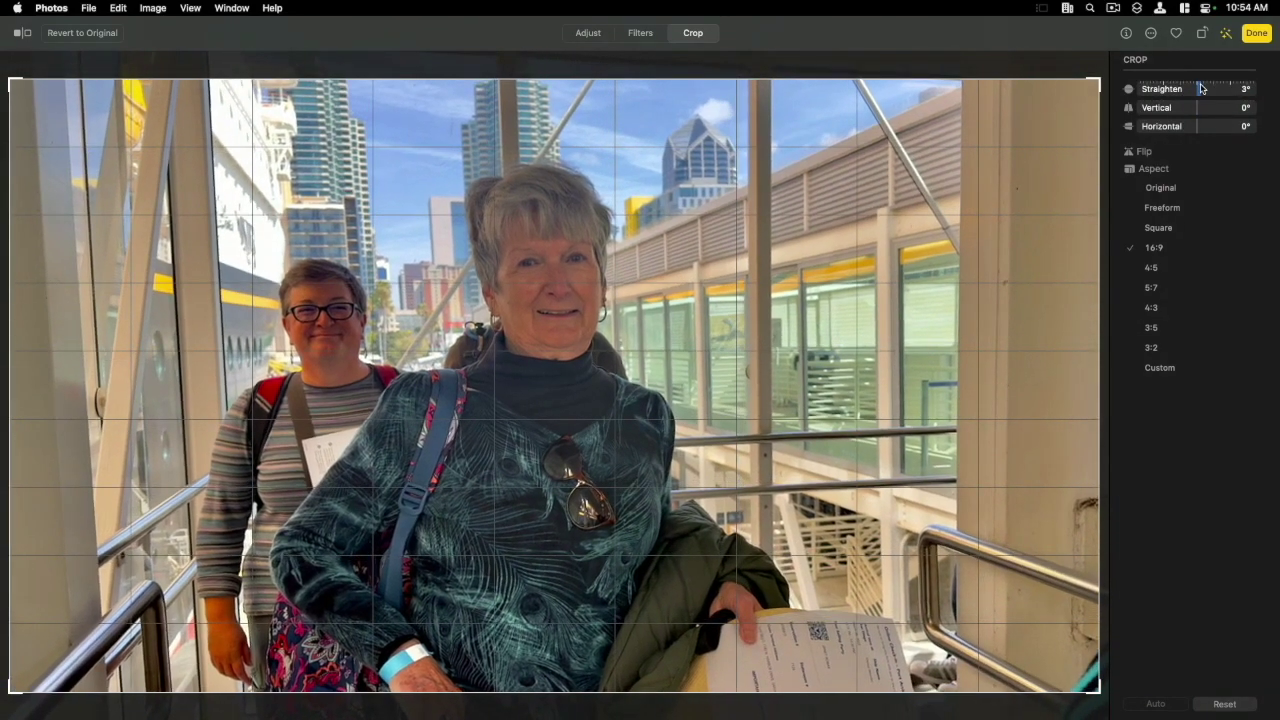
left_click(1257, 33)
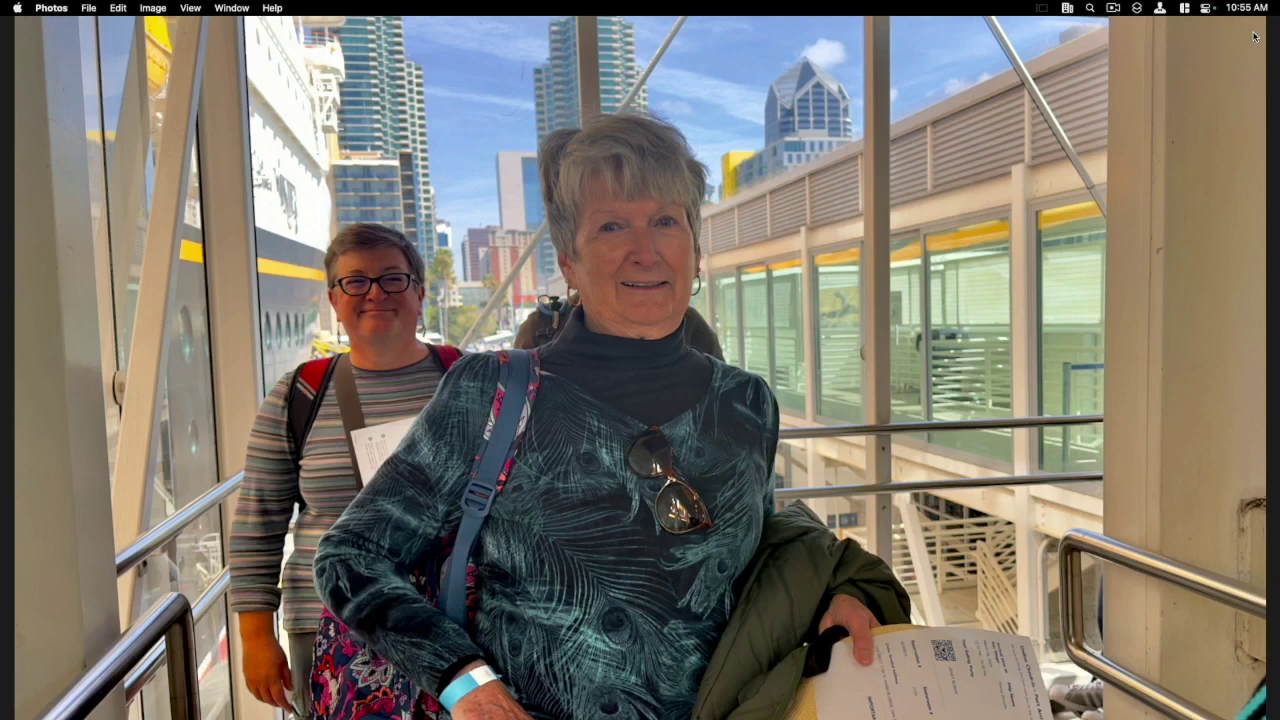
Reopen the marina photo's adjustments for review, close the editor and return to the MVCUG Editing album
left_click(1262, 33)
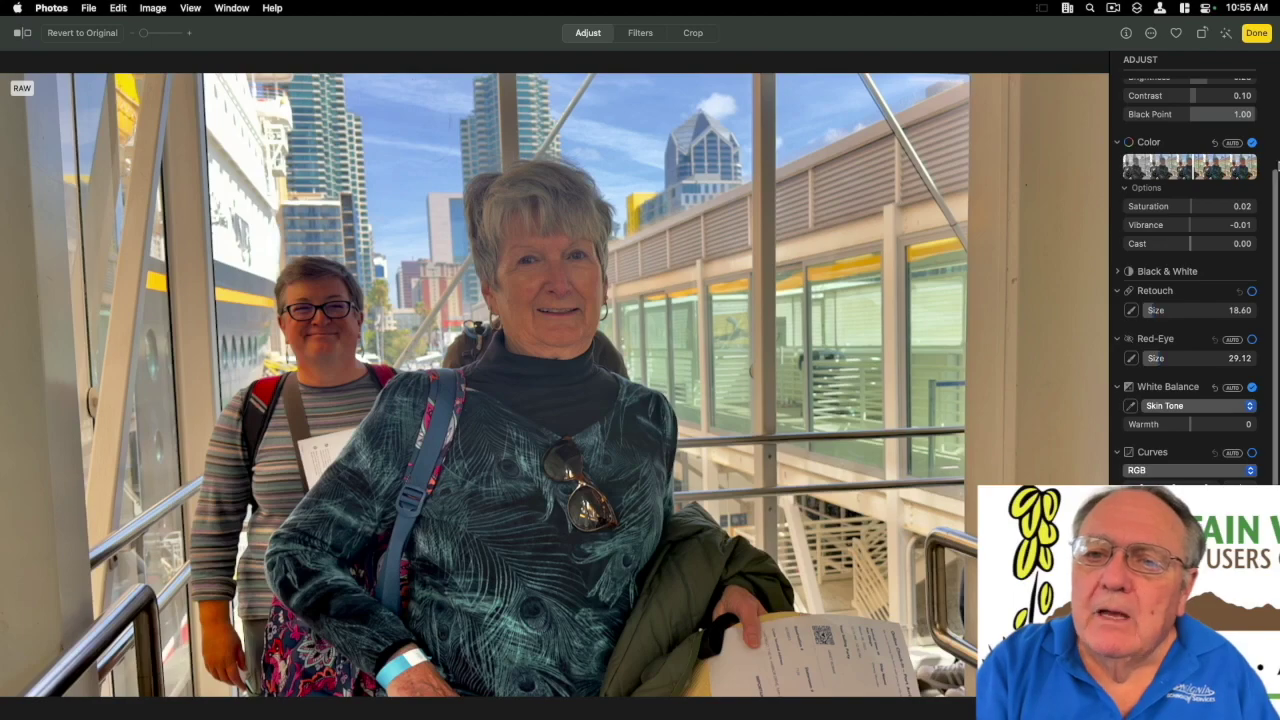
left_click(1255, 32)
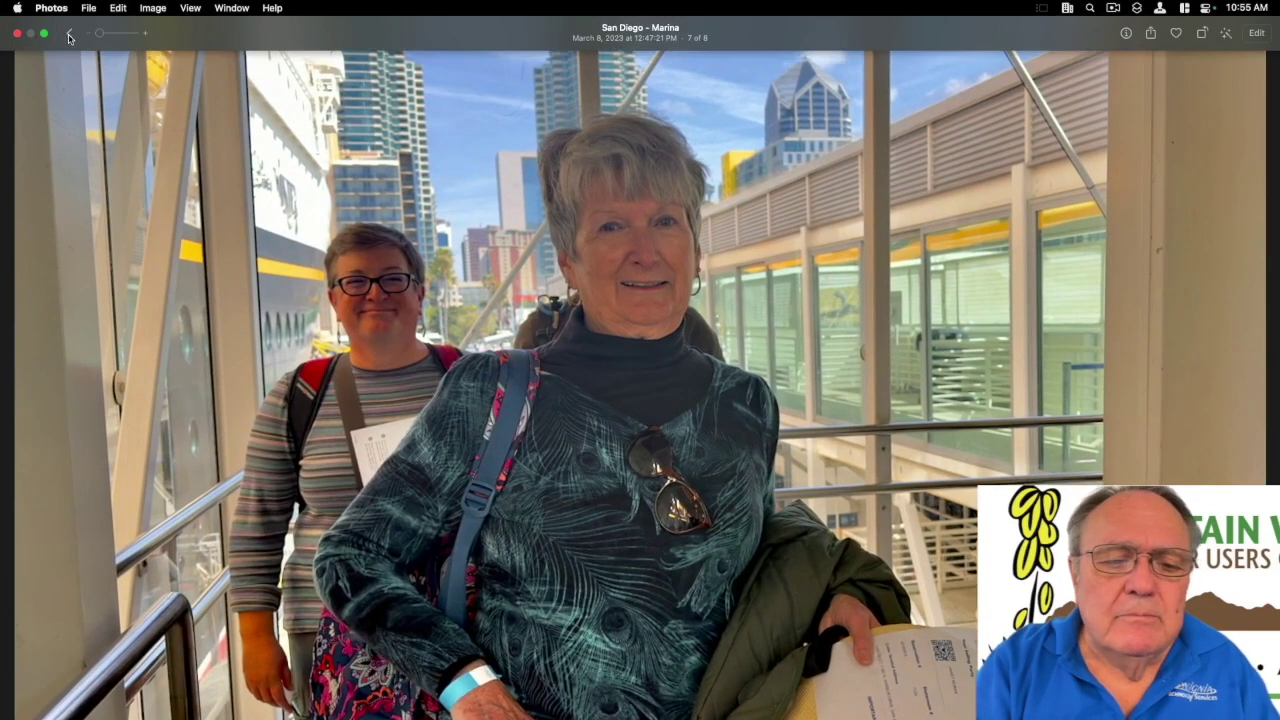
left_click(69, 37)
key("Escape")
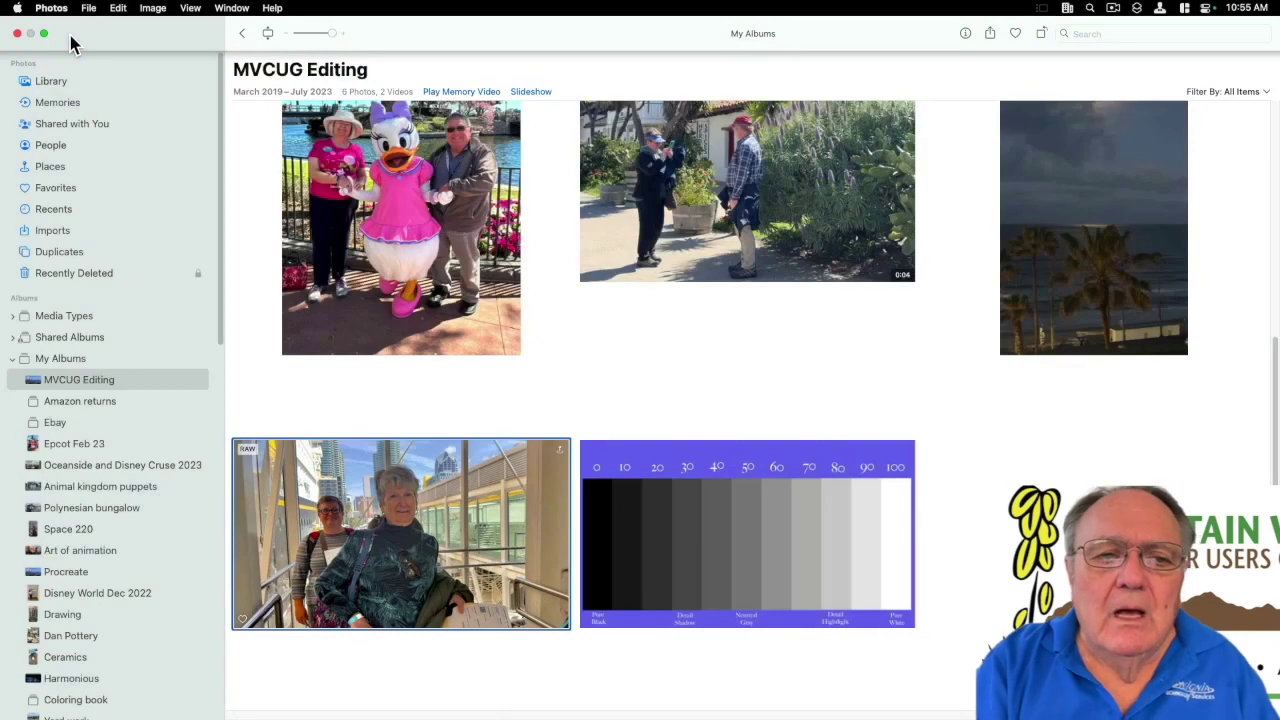
Open the EPCOT Live Photo with the duck character and apply Auto Enhance to it
left_click(390, 245)
double_click(391, 244)
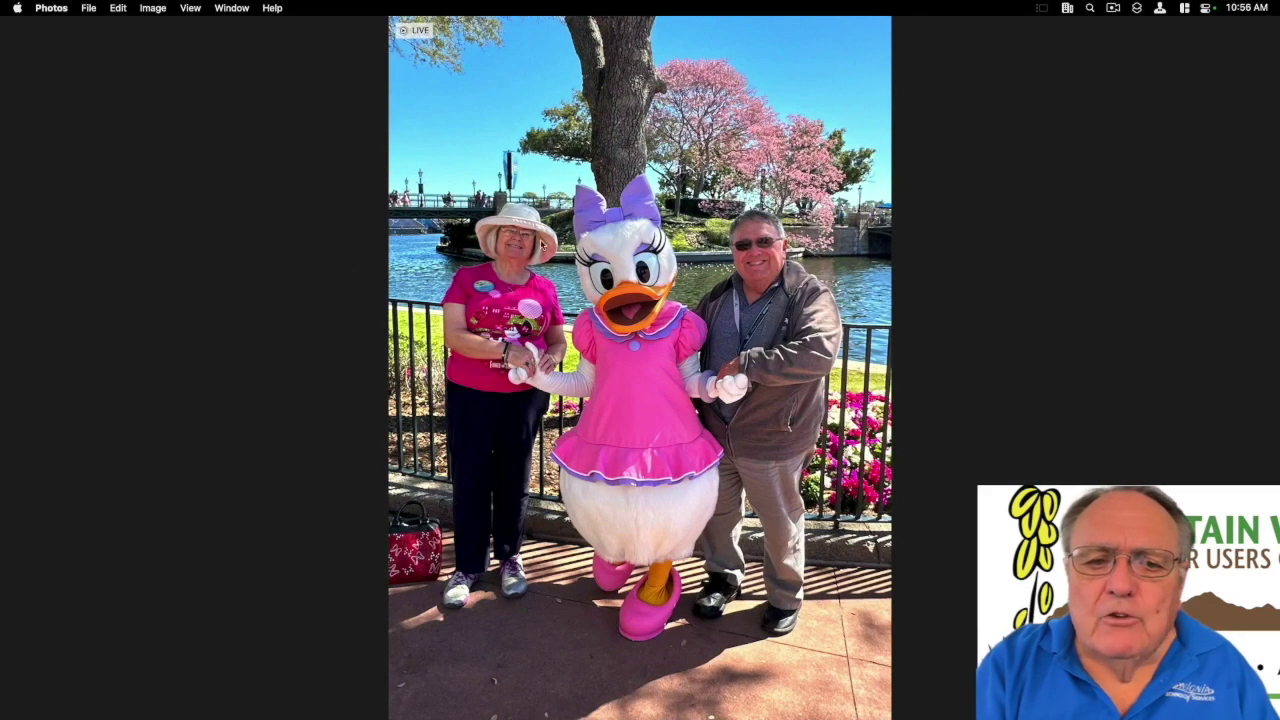
mouse_move(1222, 38)
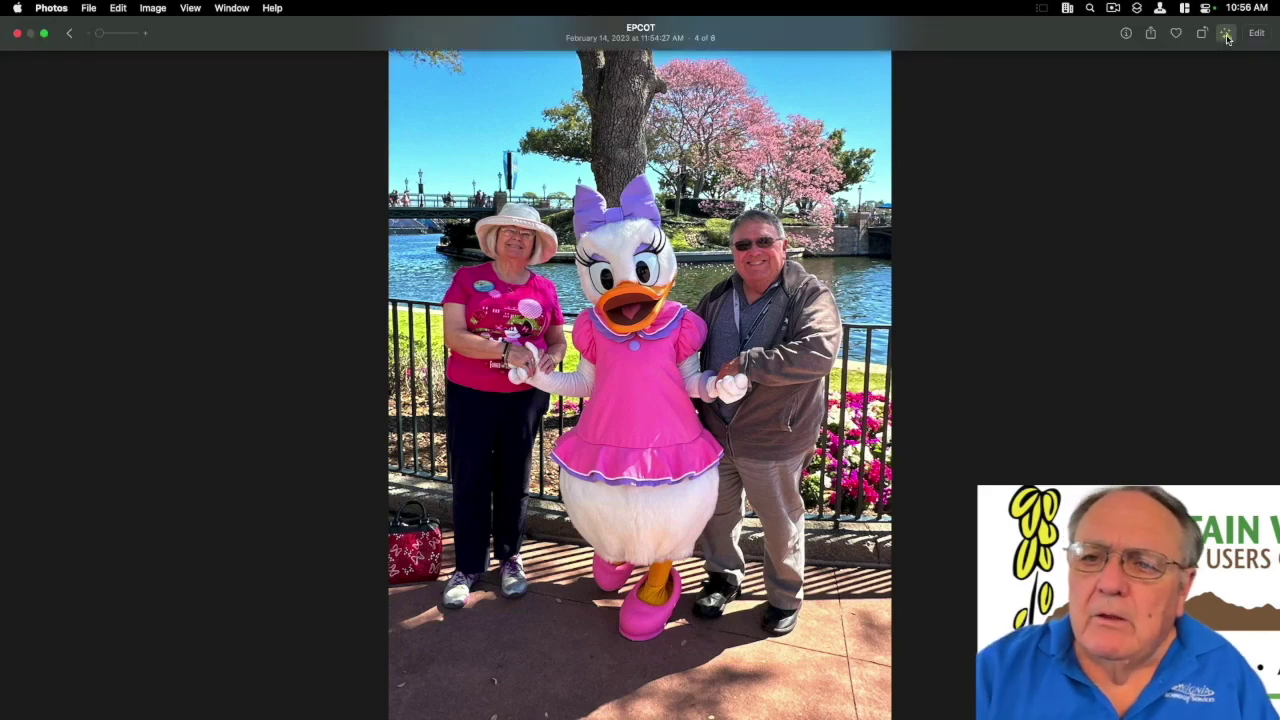
left_click(1226, 36)
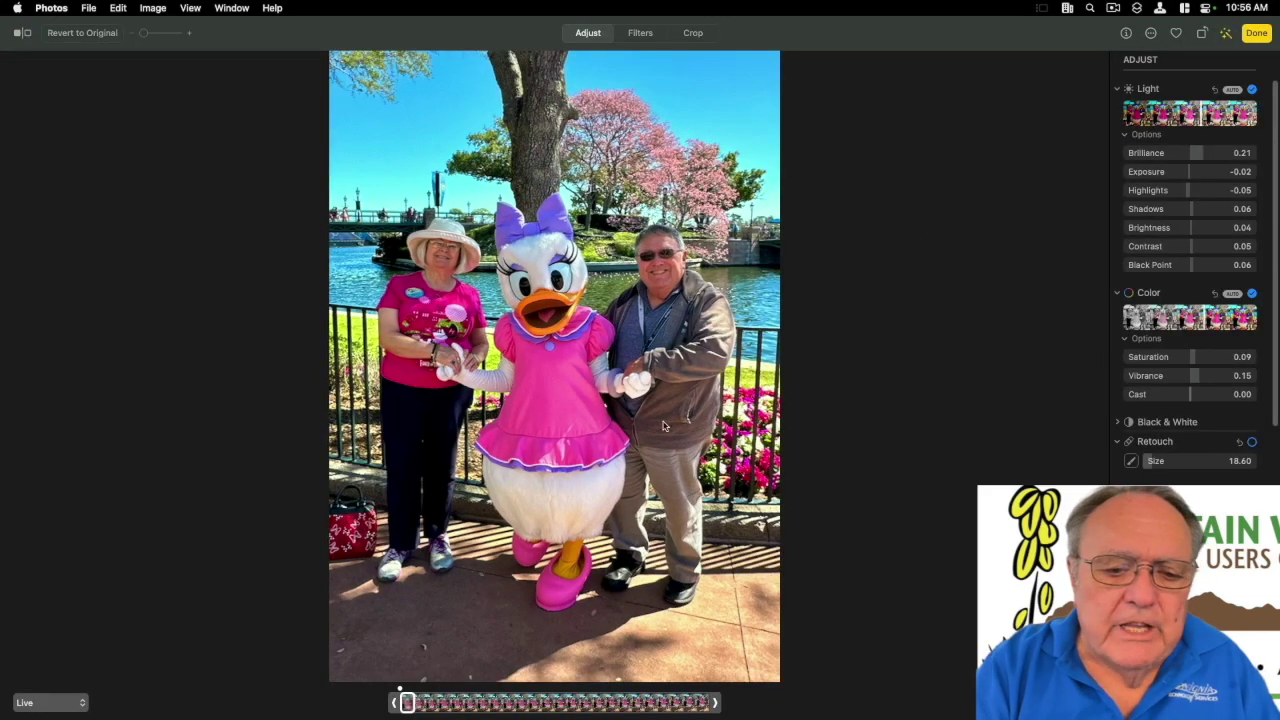
Duplicate the EPCOT Live Photo as a still photo
left_click(153, 8)
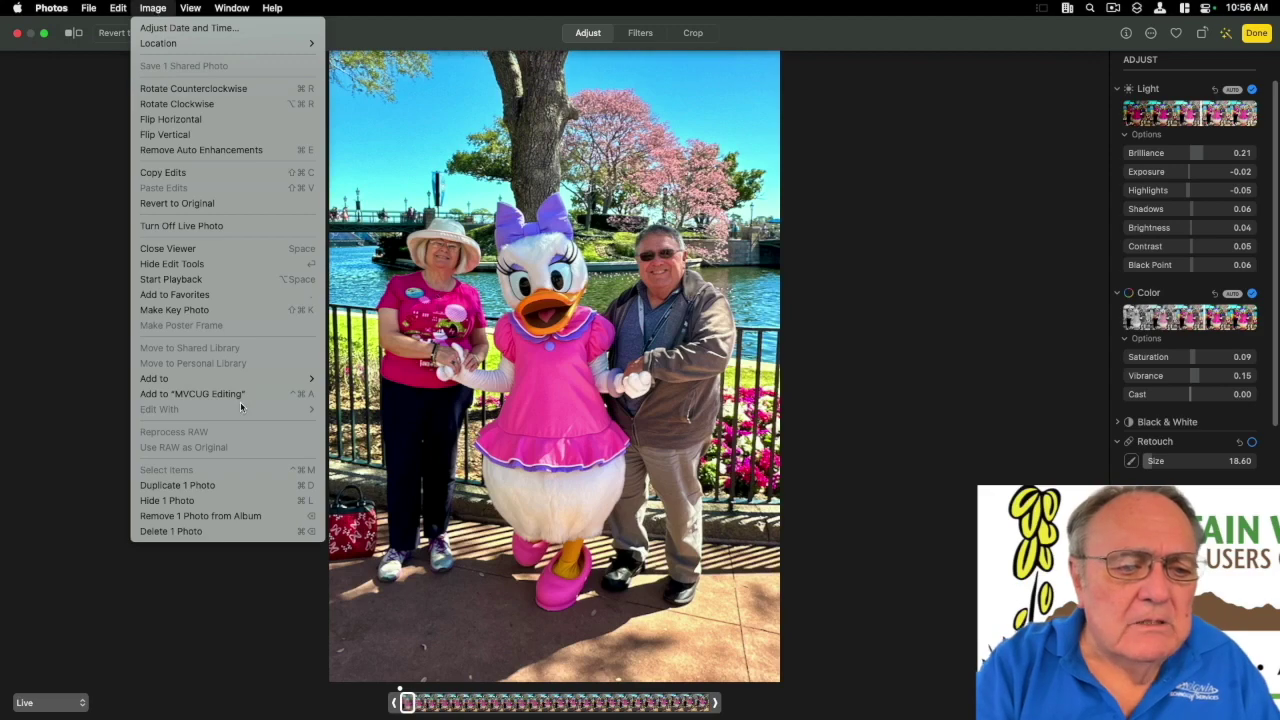
left_click(231, 488)
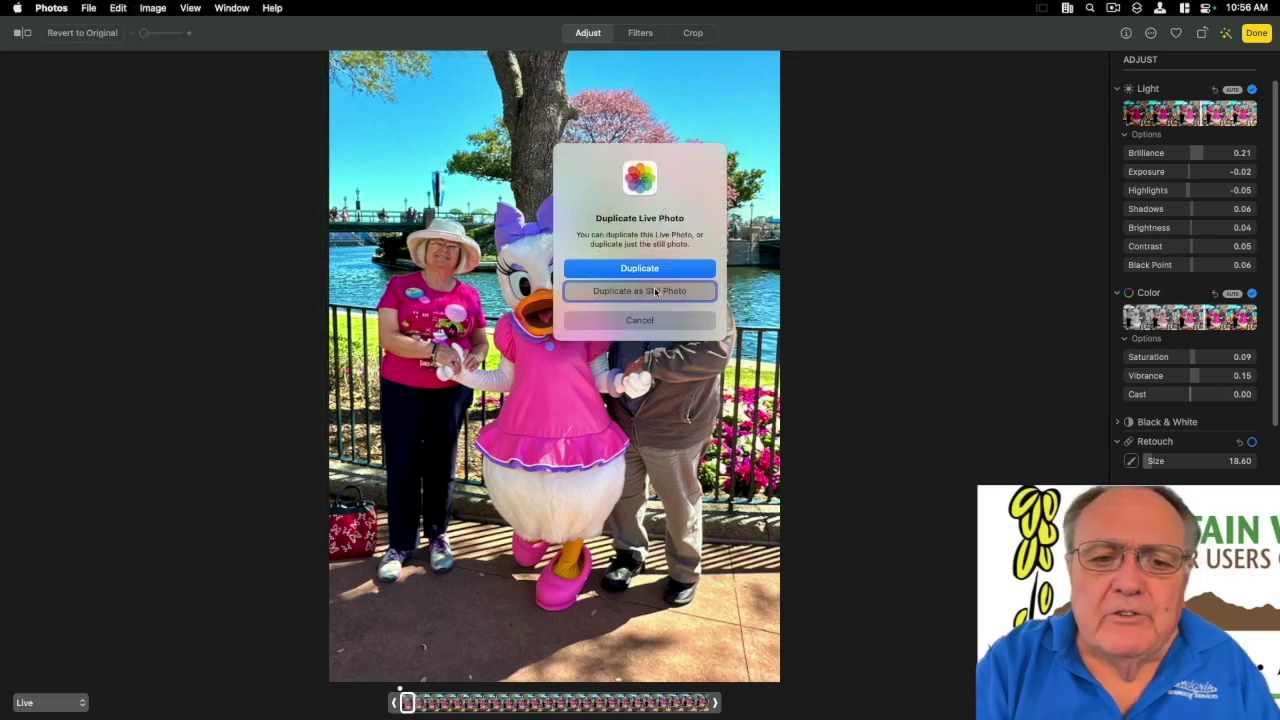
left_click(655, 292)
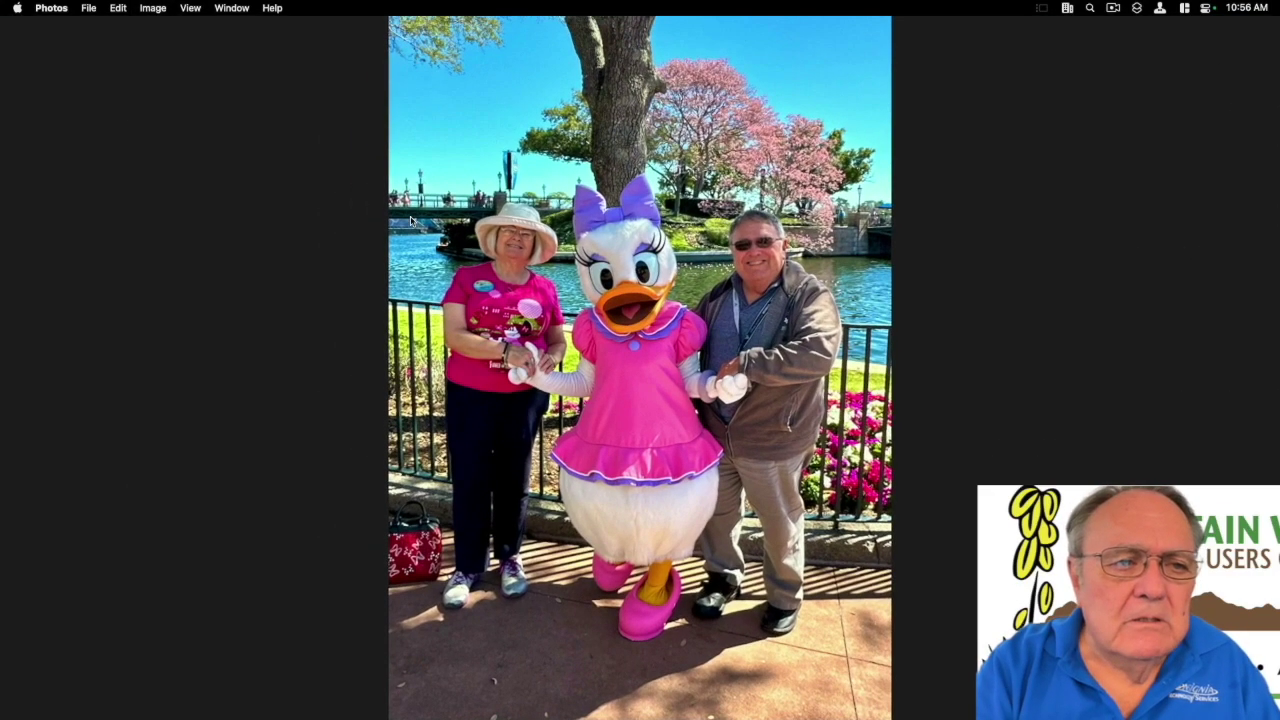
Open the still EPCOT copy for editing and apply Auto Enhance, switching it off and on again to compare
key("Escape")
key("Return")
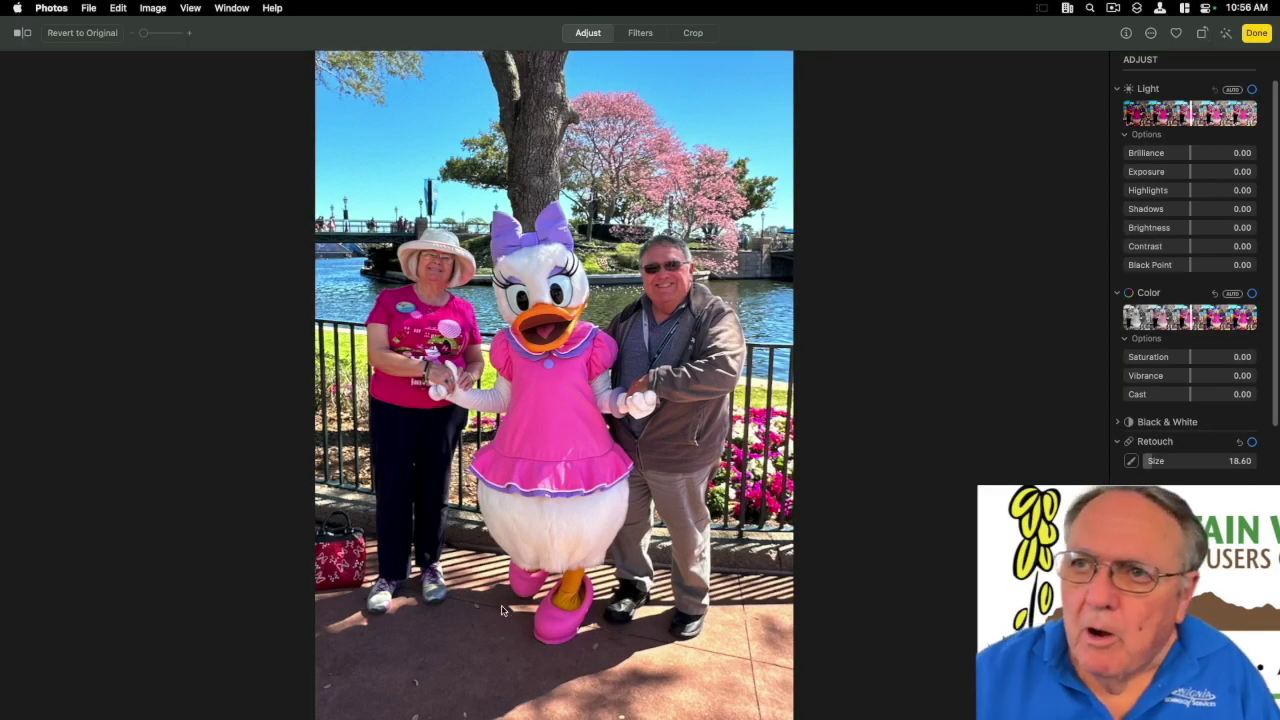
left_click(1228, 34)
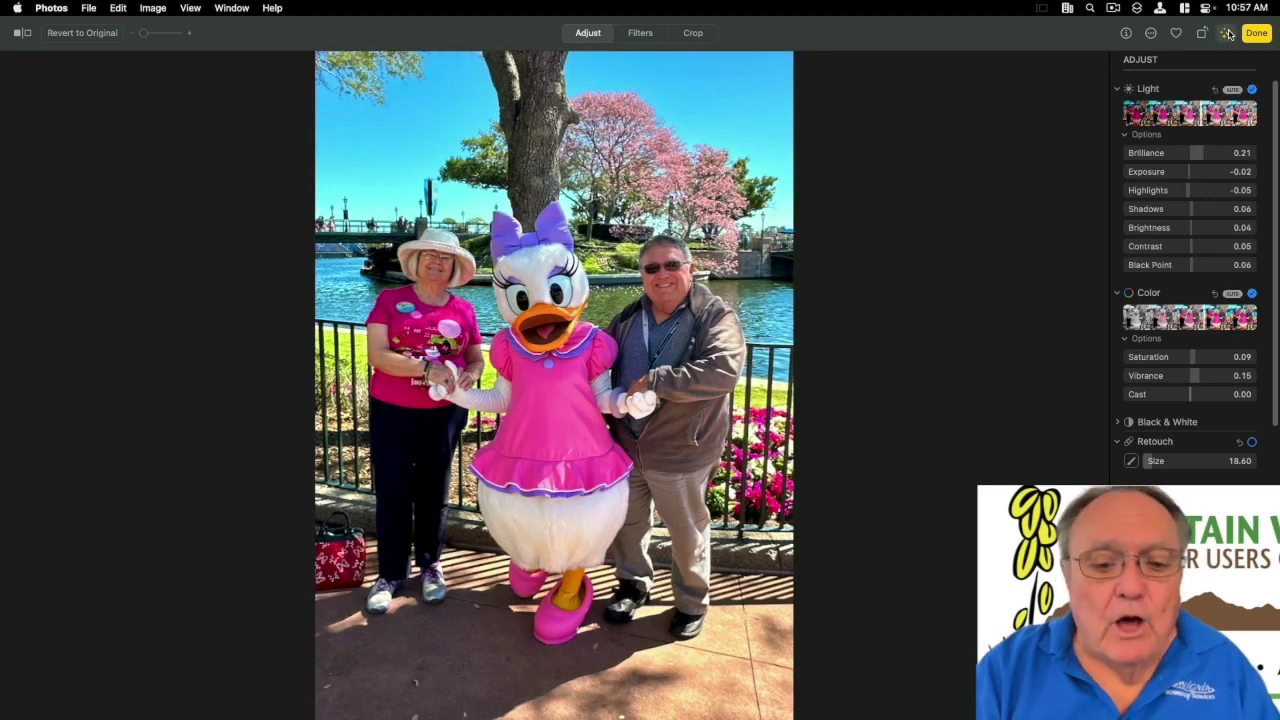
left_click(1226, 34)
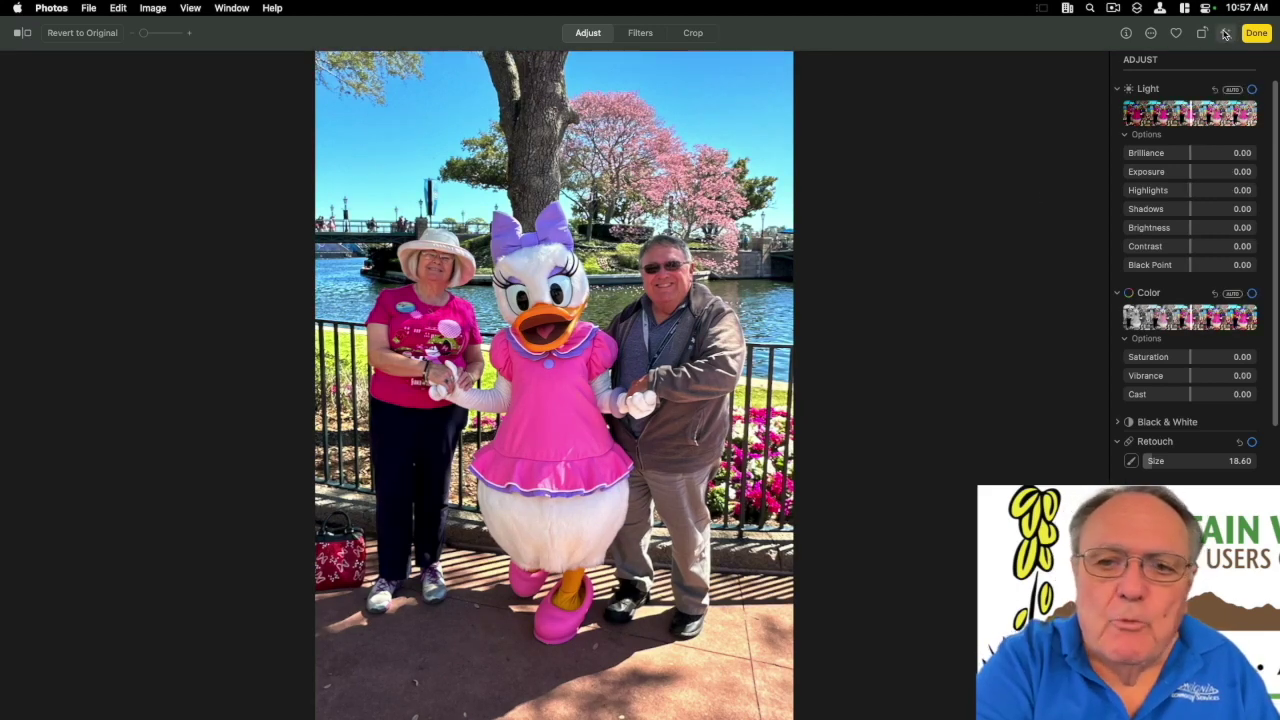
left_click(1226, 34)
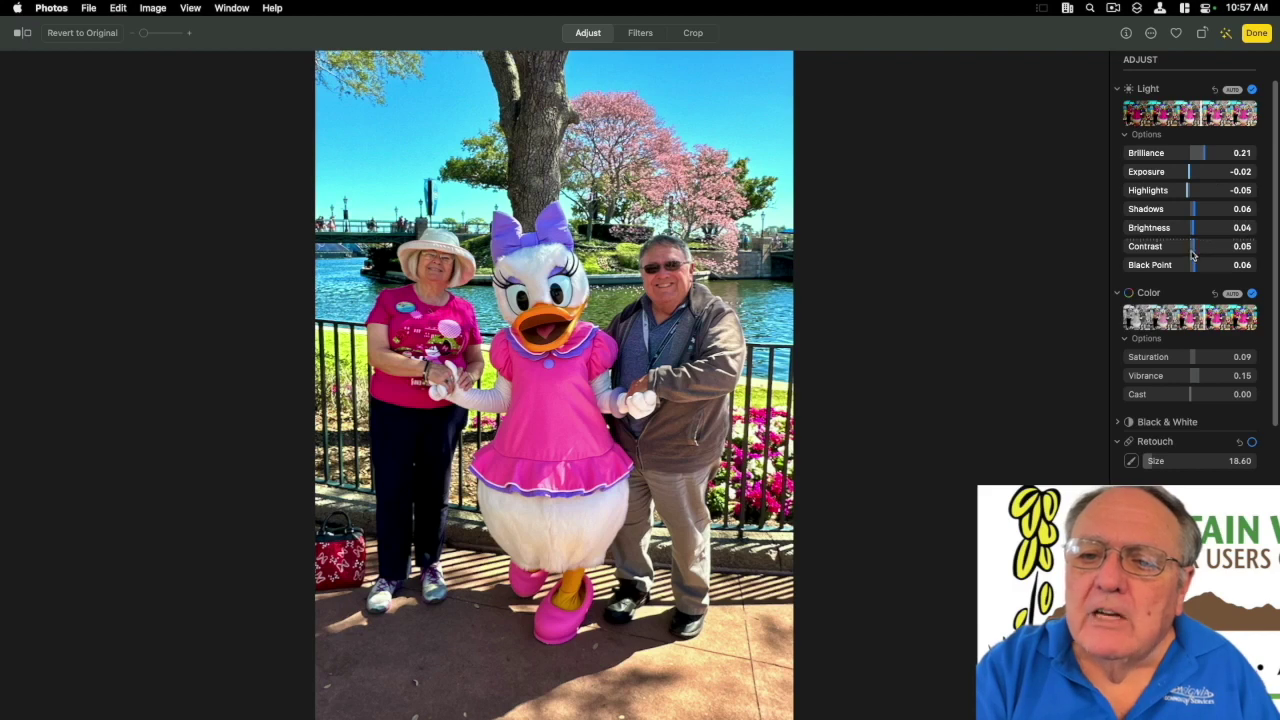
Set the still EPCOT photo's Shadows to 0.67 and Black Point to 0.27, and save the edit
left_click_drag(1194, 212, 1234, 209)
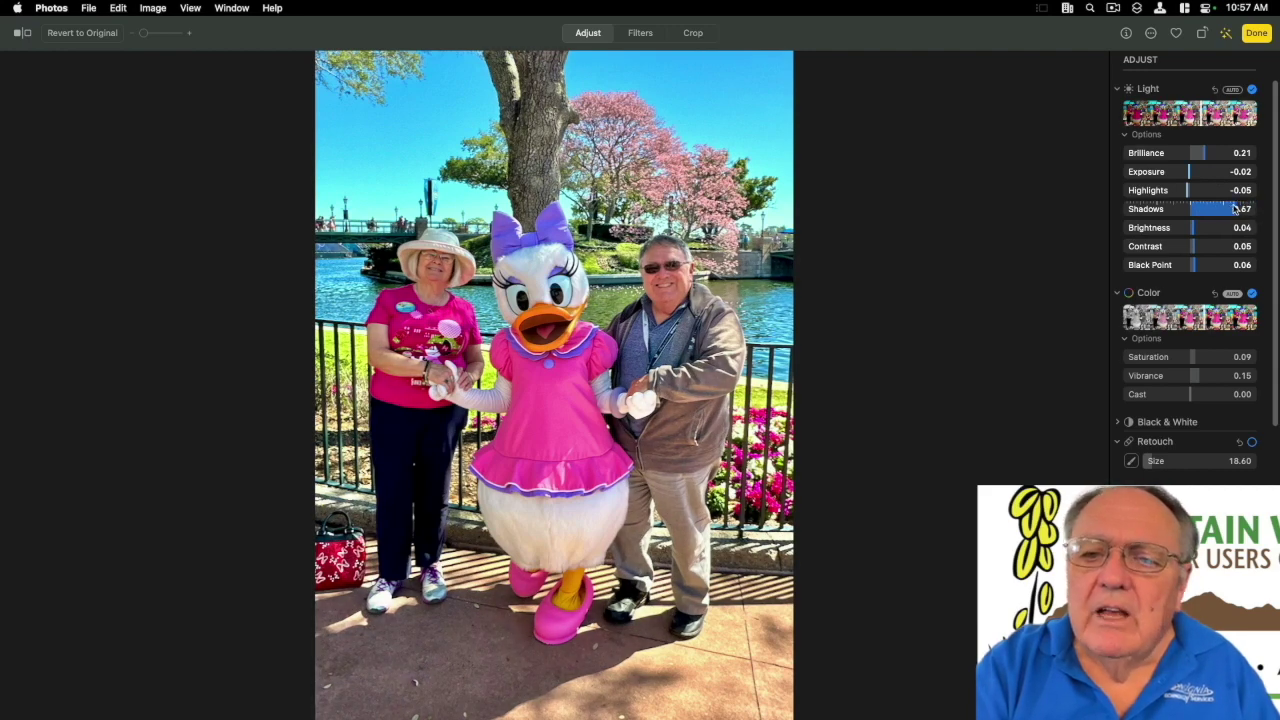
left_click_drag(1195, 265, 1208, 268)
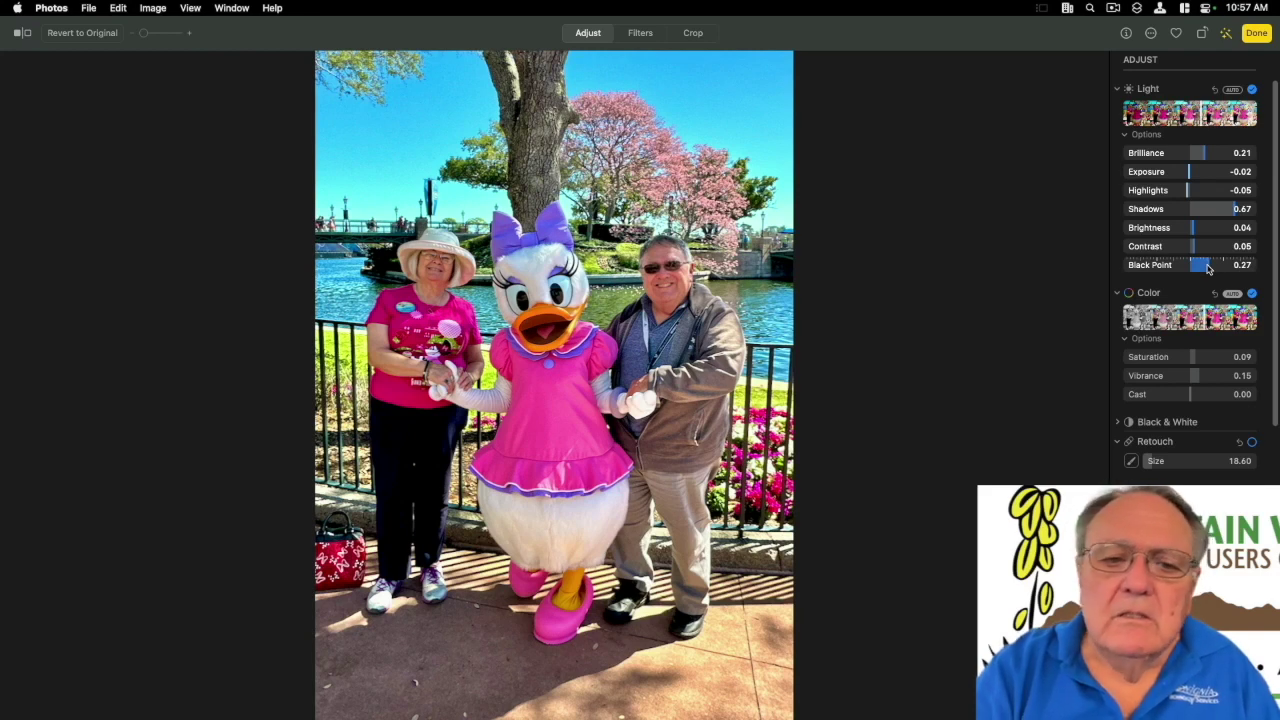
left_click(1257, 33)
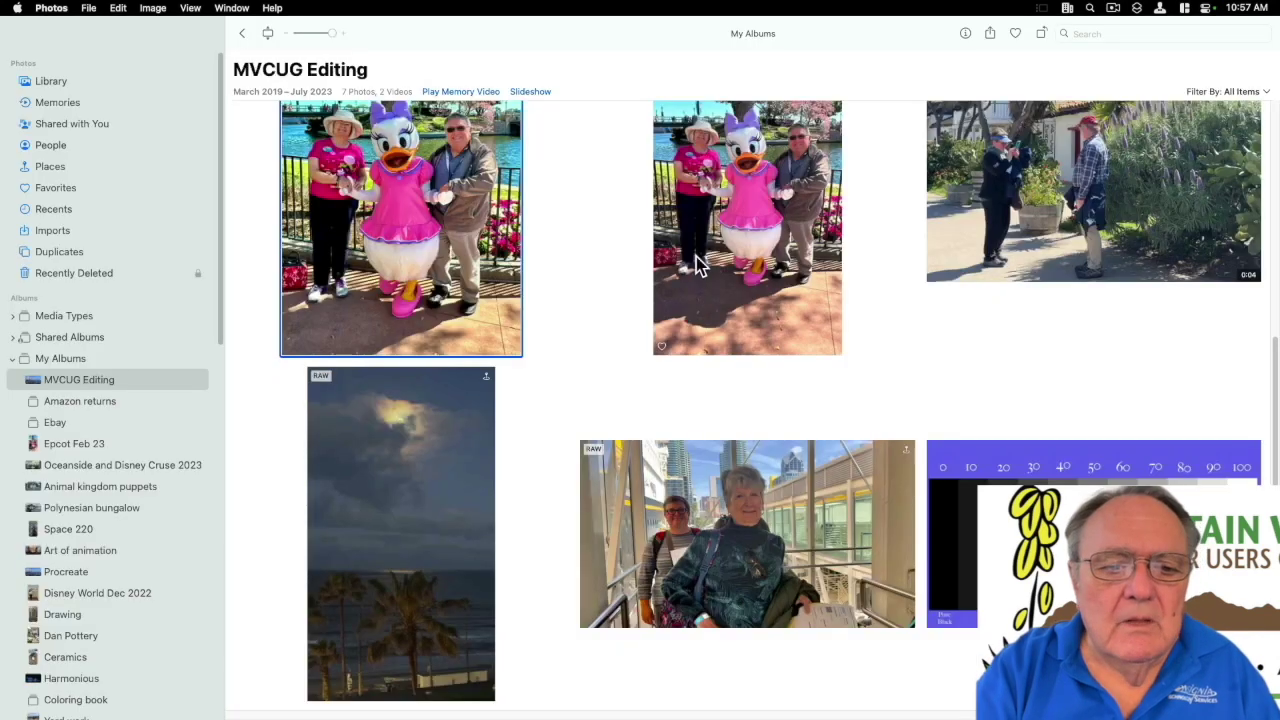
Open the Club Wyndham Oceanside Pier Resort photo from the album and apply Auto Enhance, toggling it to compare the results
left_click(387, 479)
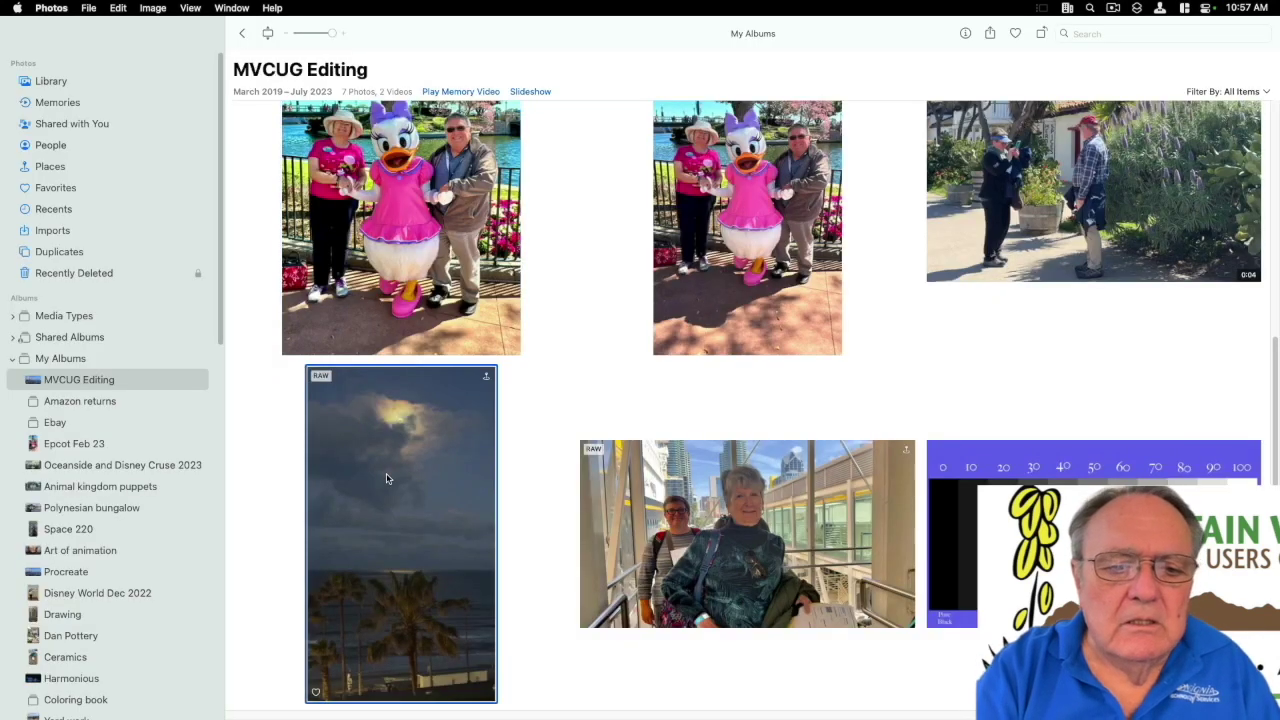
double_click(387, 479)
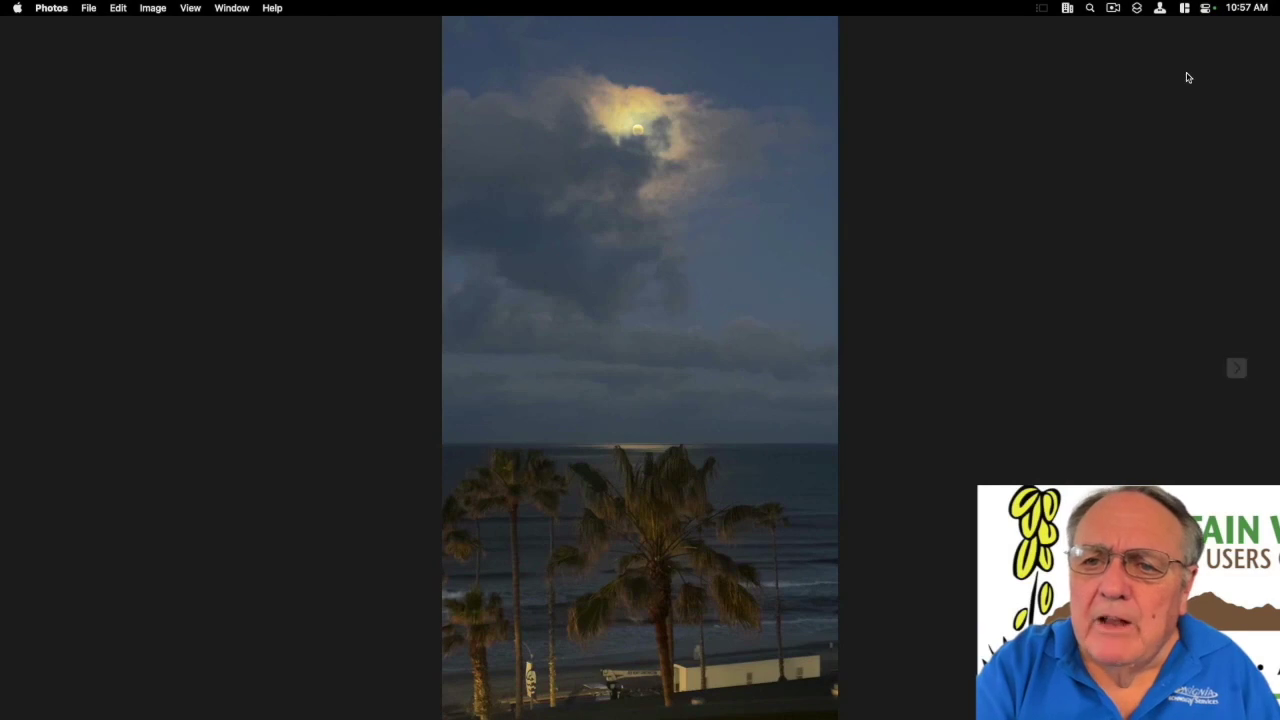
mouse_move(1221, 32)
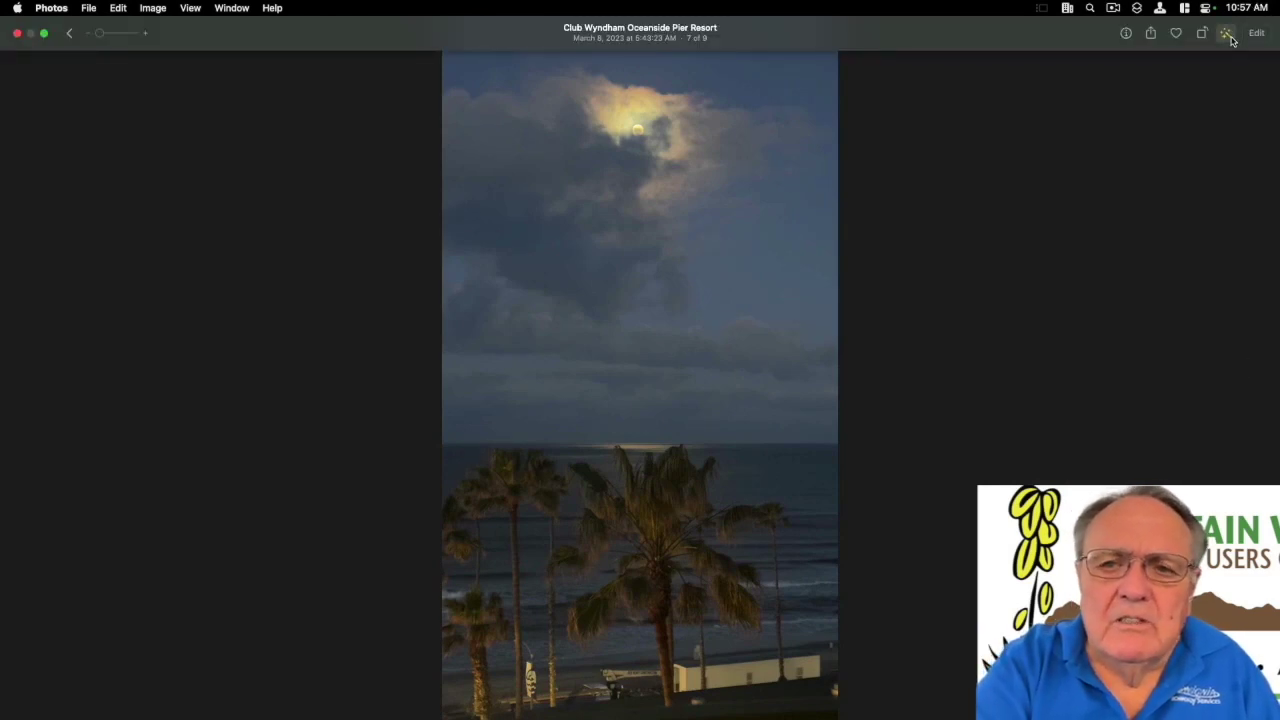
left_click(1228, 36)
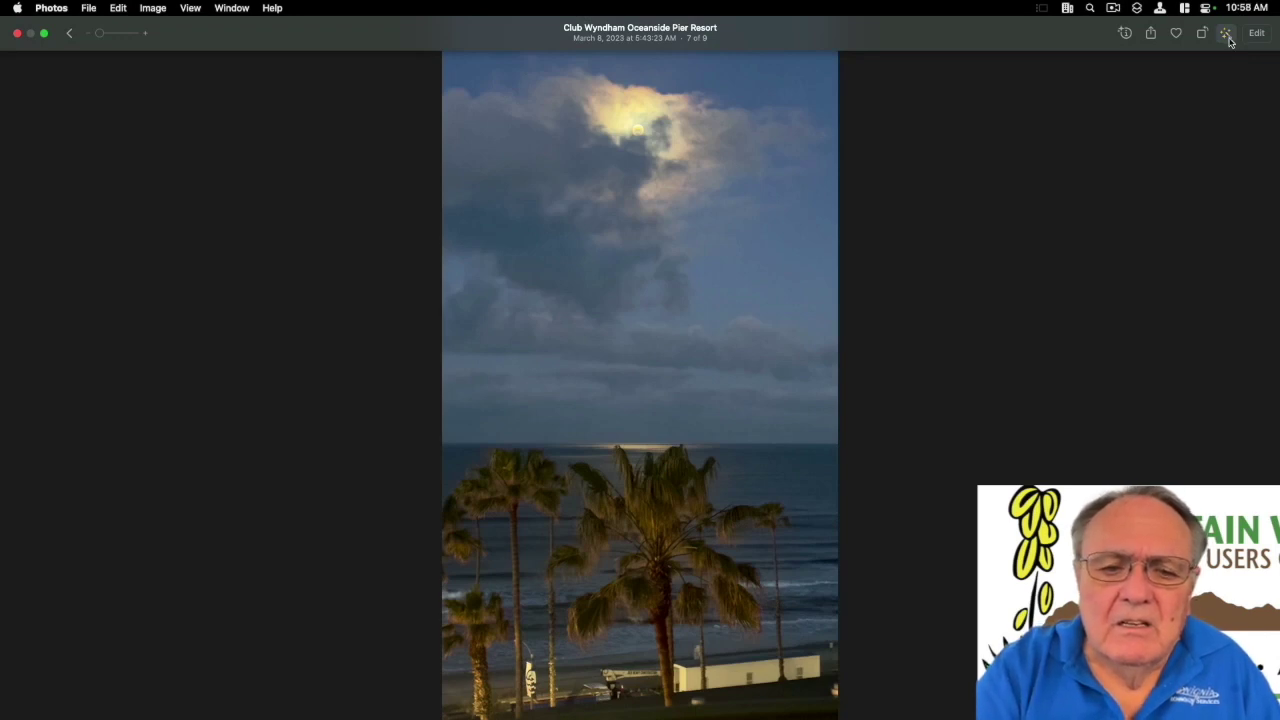
left_click(1229, 38)
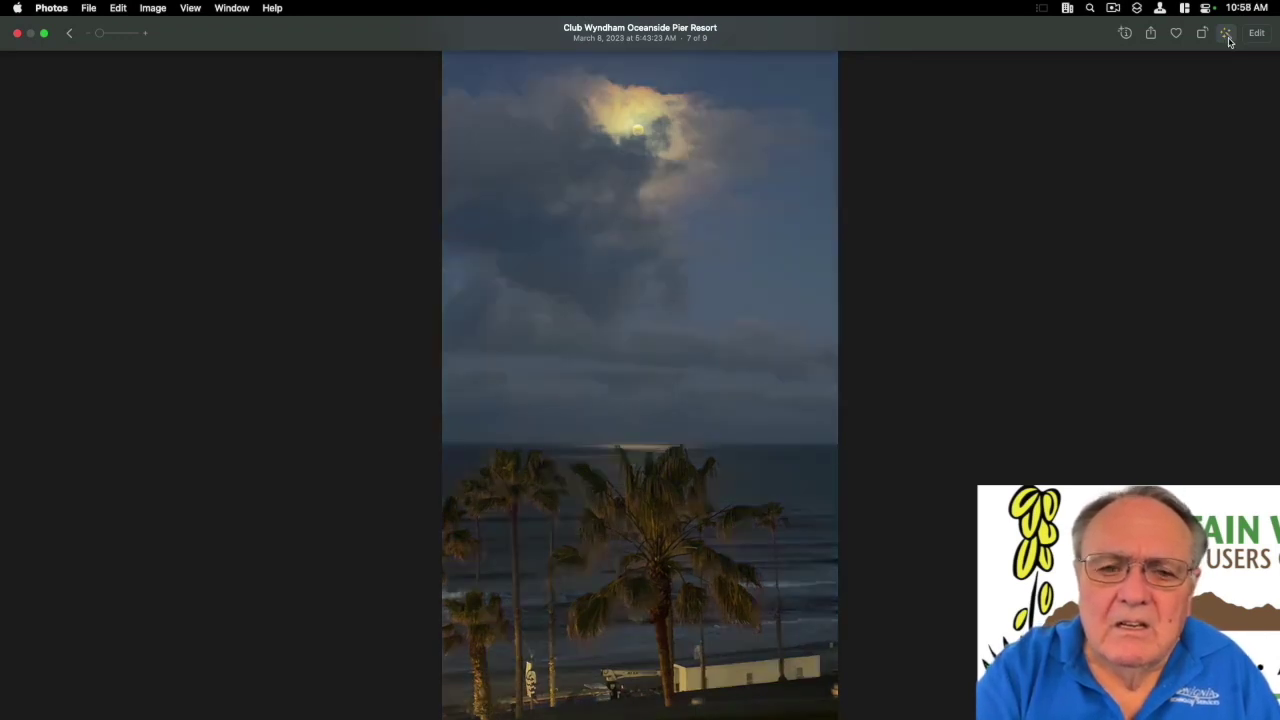
left_click(1229, 38)
left_click(1226, 38)
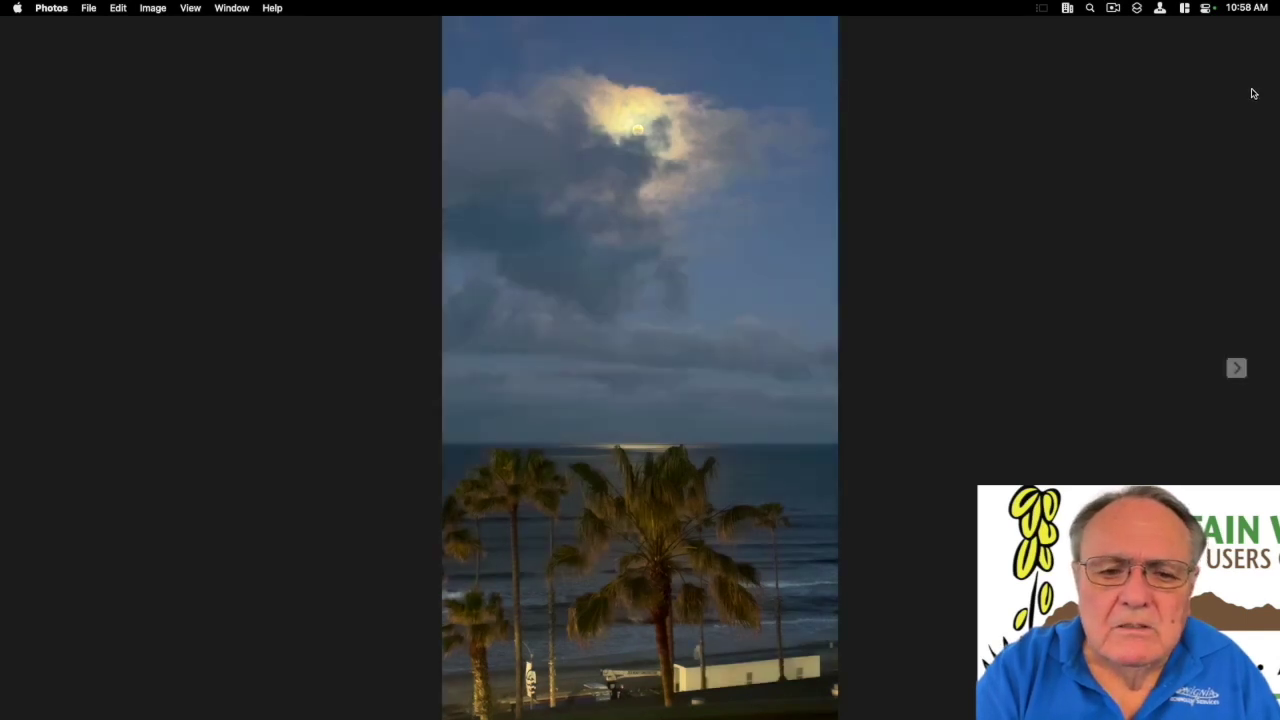
Set the Oceanside photo's Brightness to 0.13, Black Point to 0.44 and Highlights to 0.21, and save the edit
left_click(1258, 33)
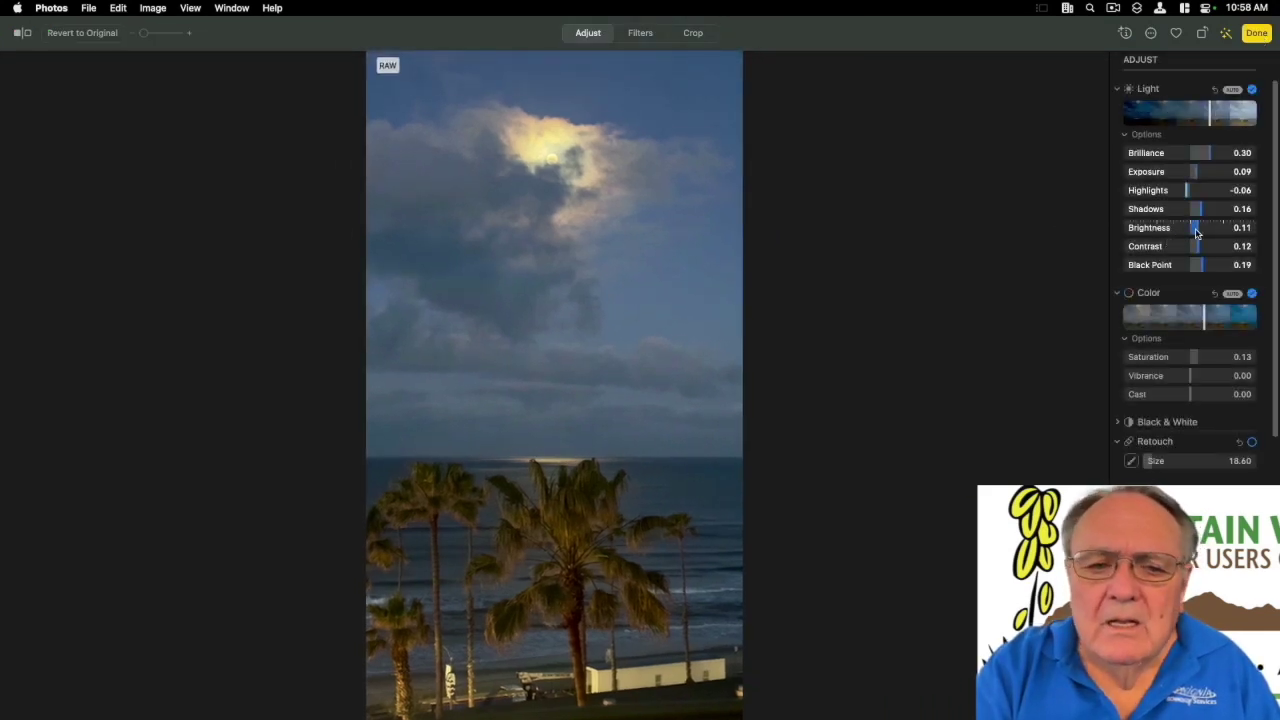
left_click_drag(1197, 232, 1221, 268)
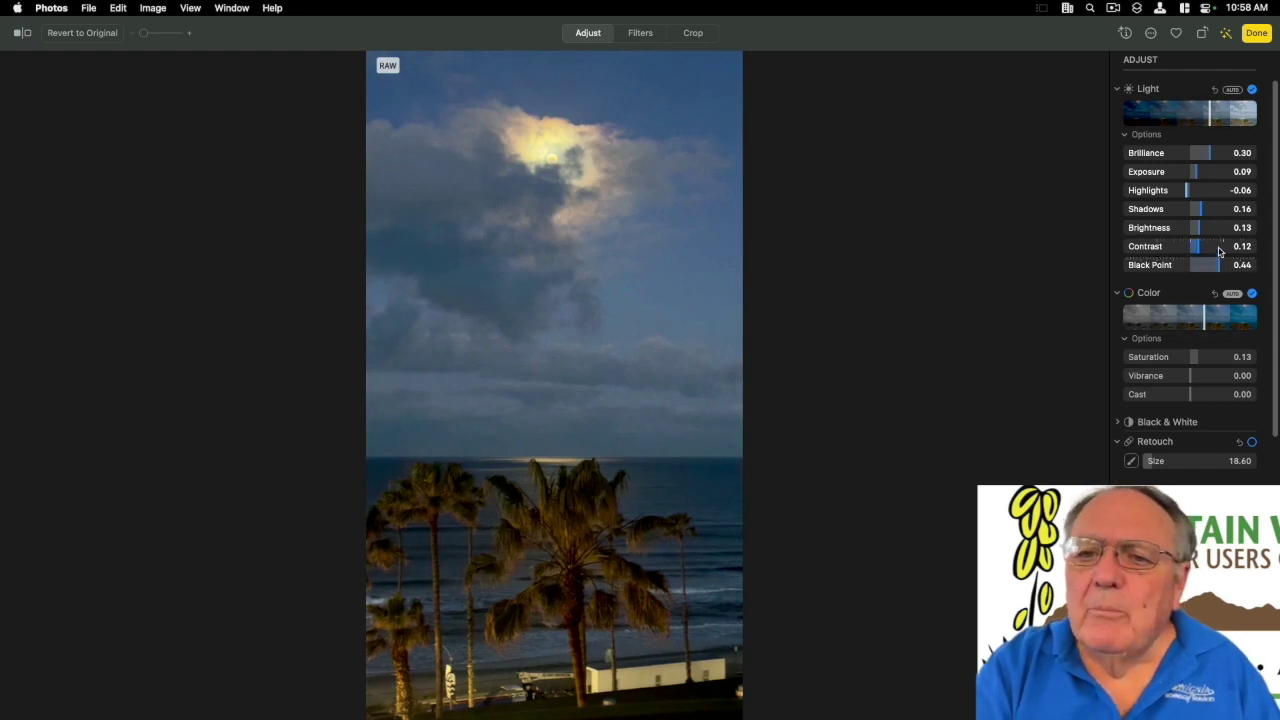
left_click_drag(1189, 190, 1204, 196)
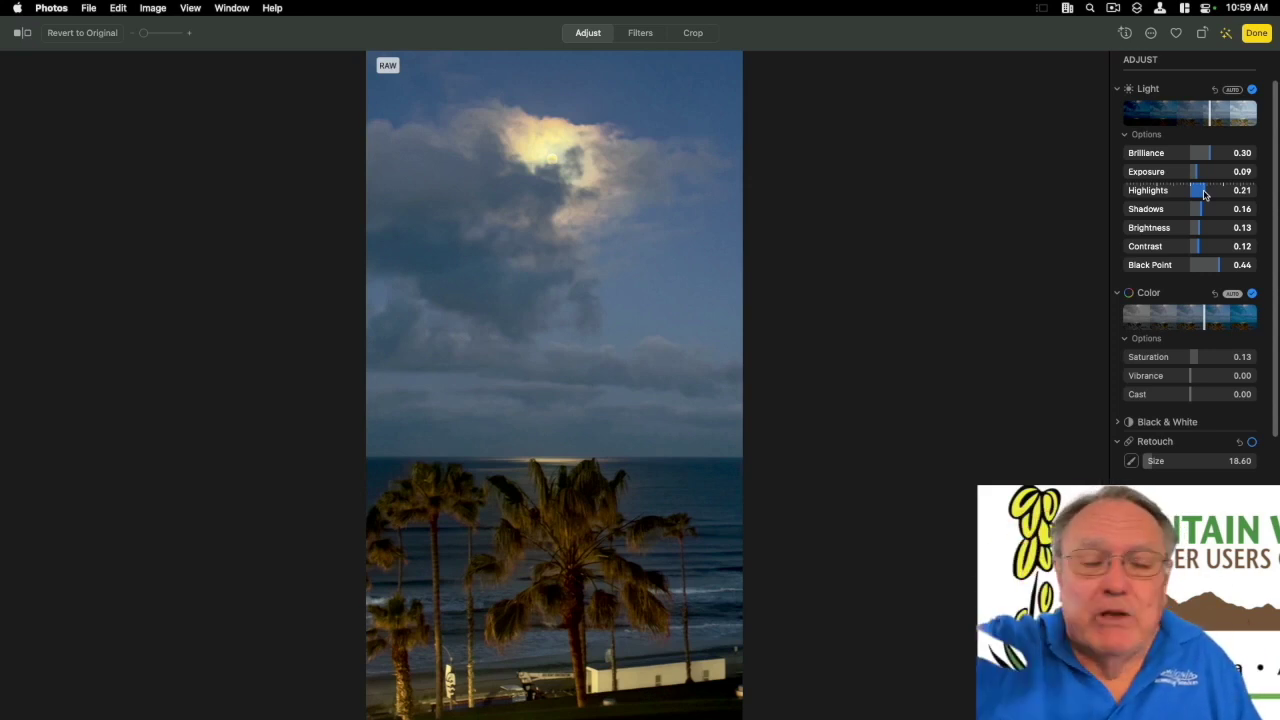
left_click(1256, 34)
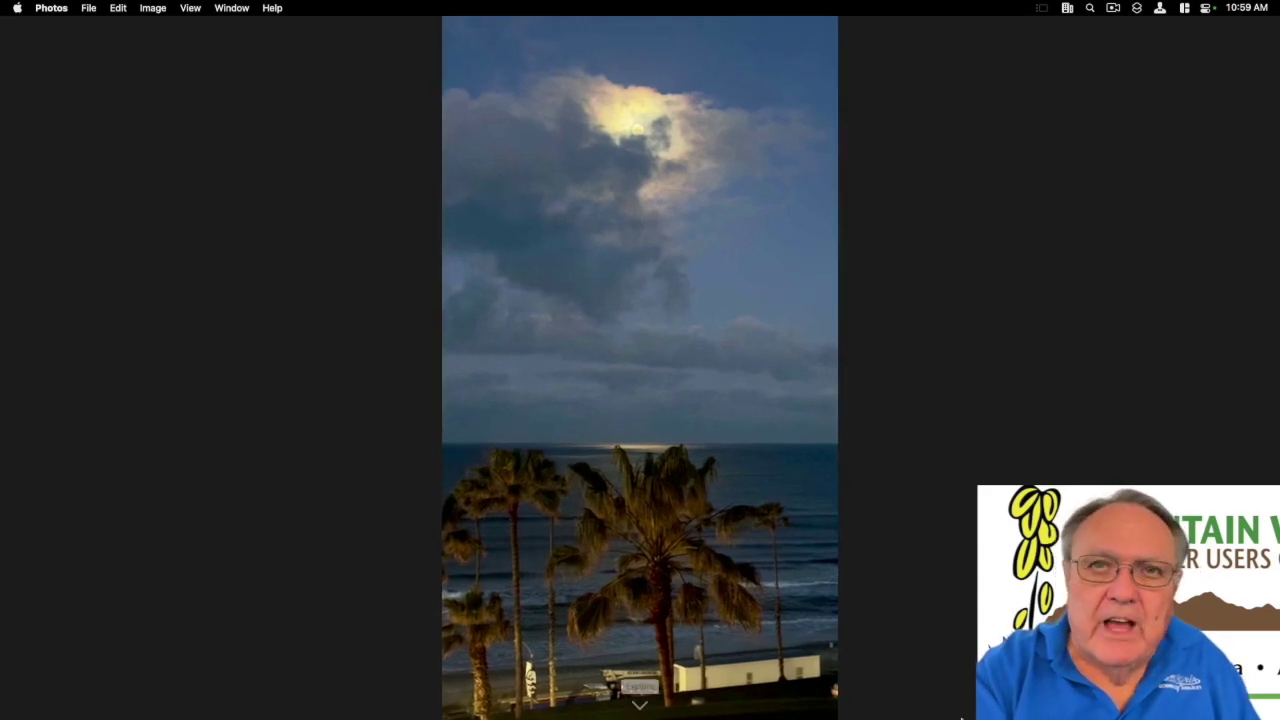
Switch to the slideshow, advance the Steps to good Editing slide to its Color arrow and switch back to Photos
mouse_move(934, 714)
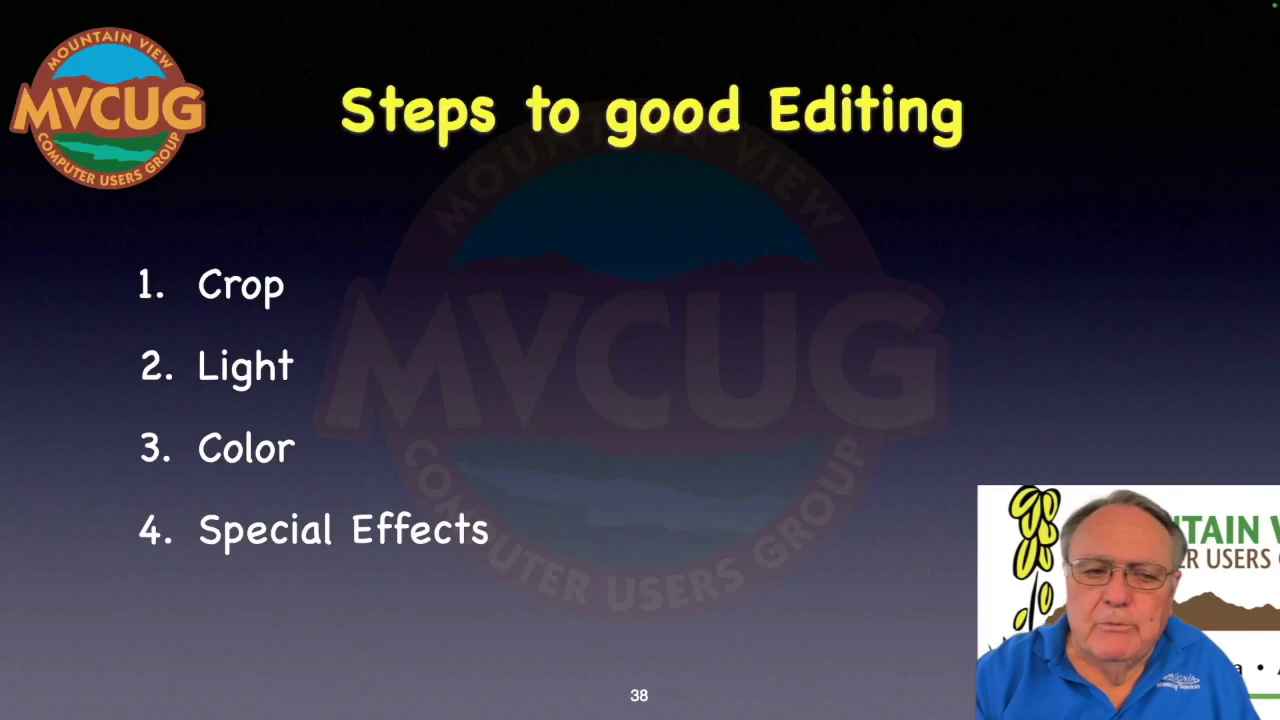
key("Right")
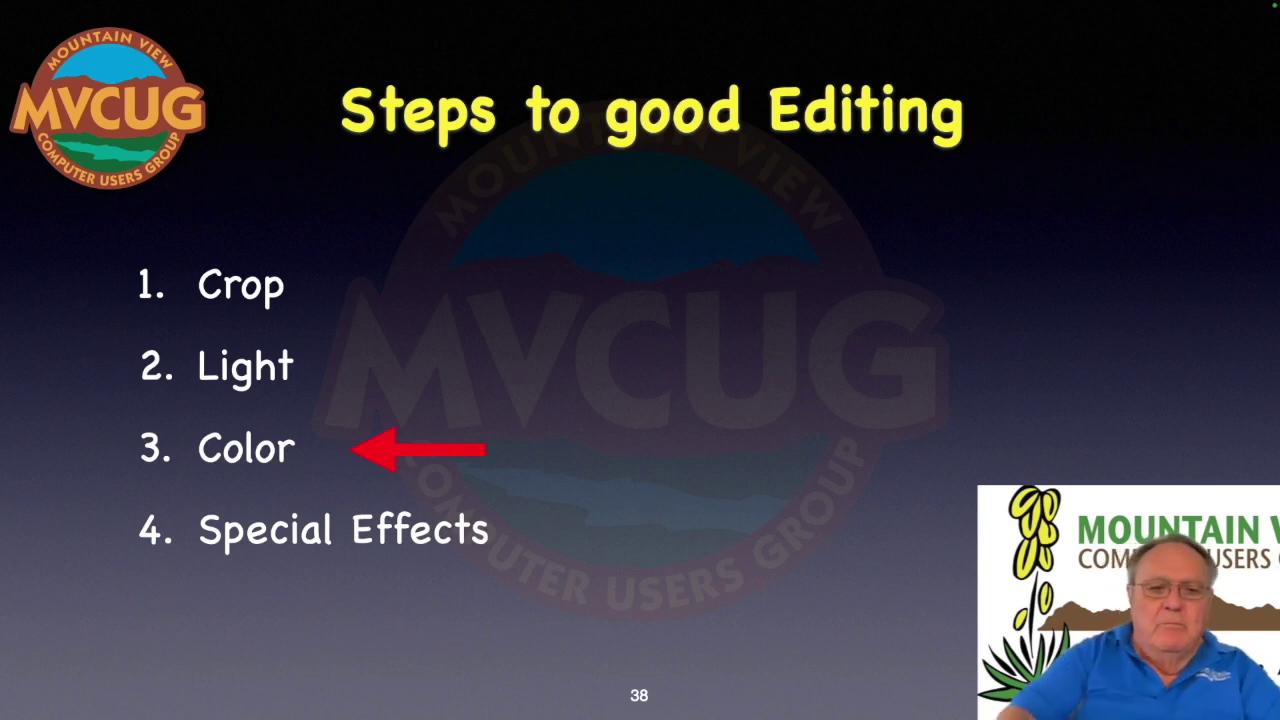
key("super+Tab")
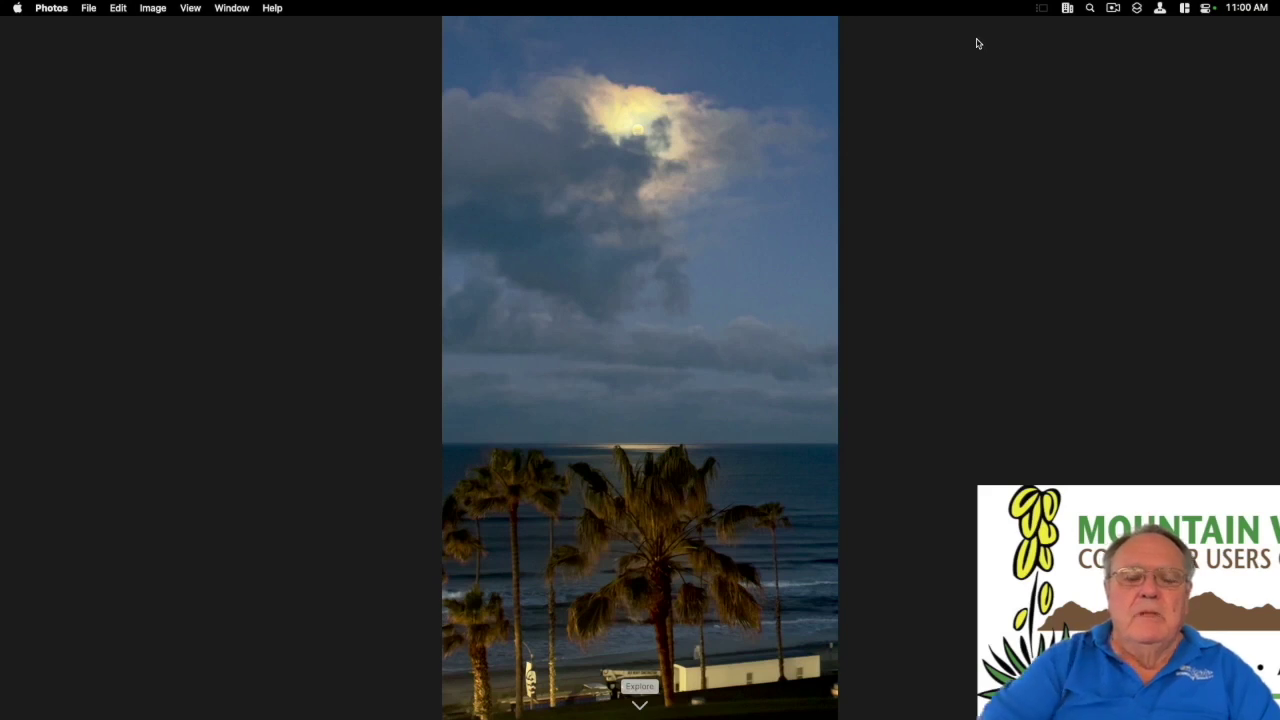
Open the Oceanside photo for editing, reset its Color adjustments and reapply the automatic Color correction
key("Return")
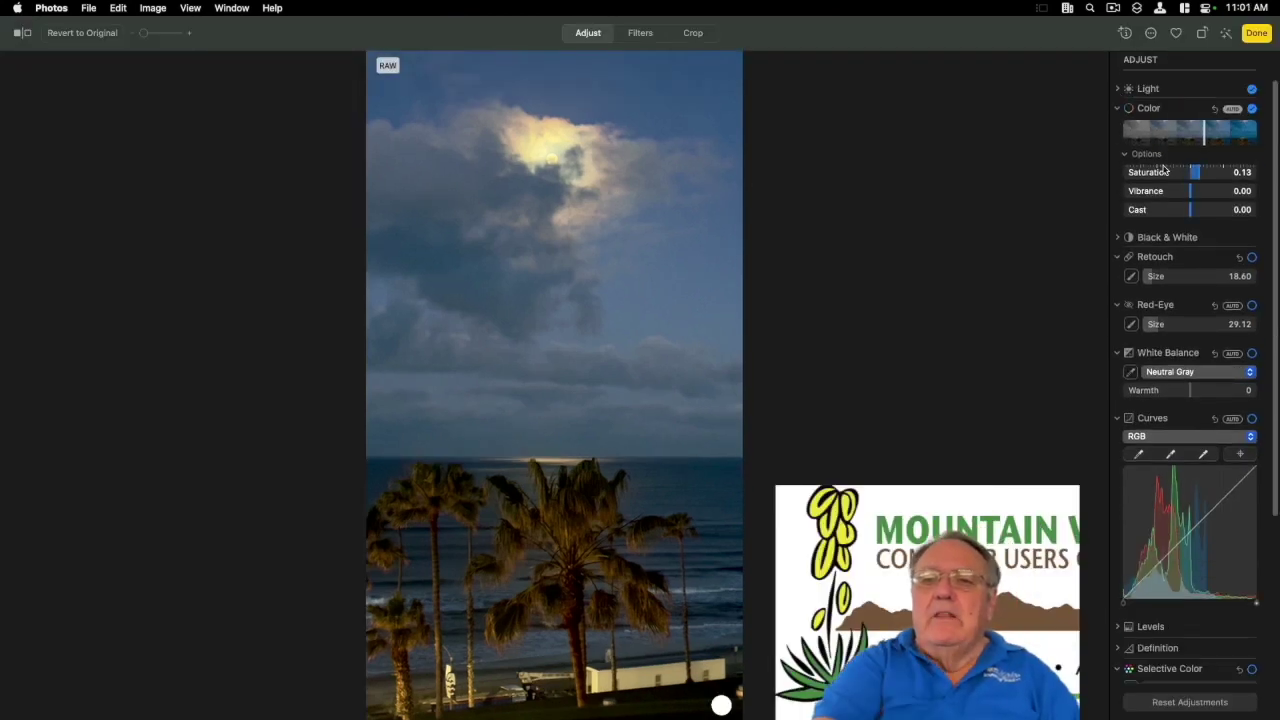
left_click(1215, 110)
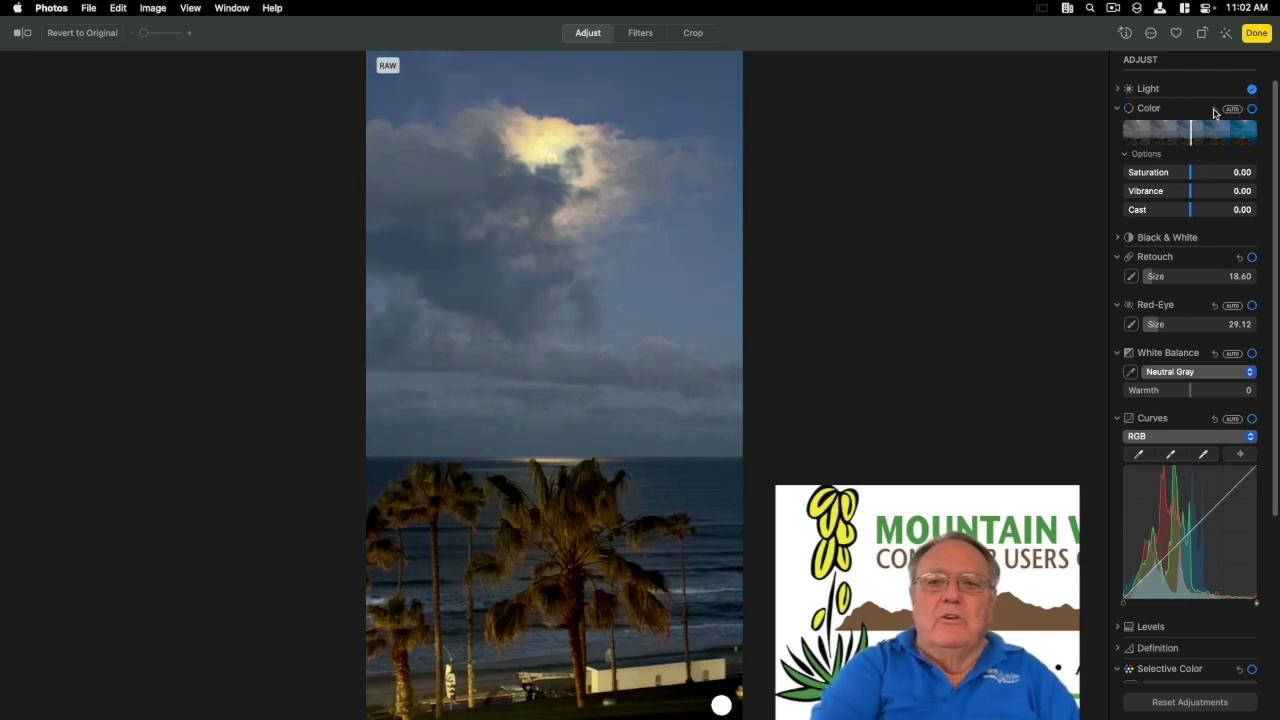
left_click(1234, 110)
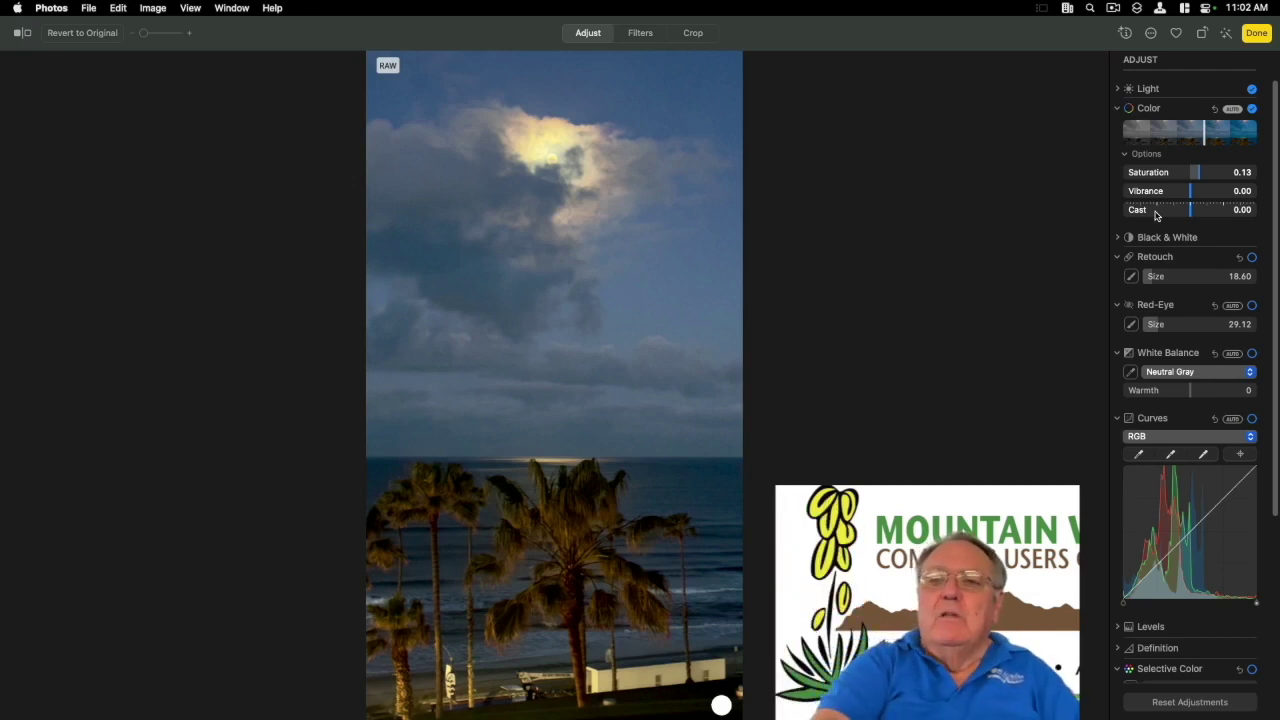
Try Saturation at -1.00, set it to 0.06 with Vibrance at 0.73, and collapse the Retouch adjustment
left_click_drag(1188, 180, 1123, 191)
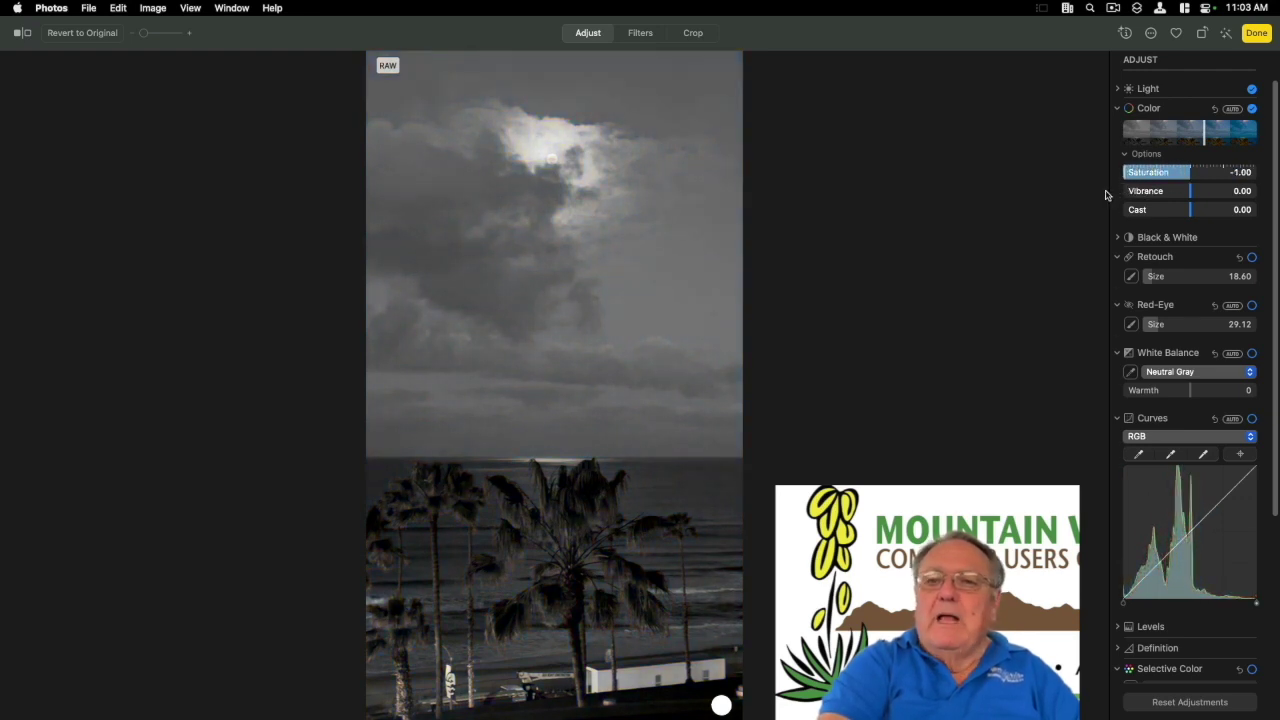
left_click_drag(1130, 172, 1193, 175)
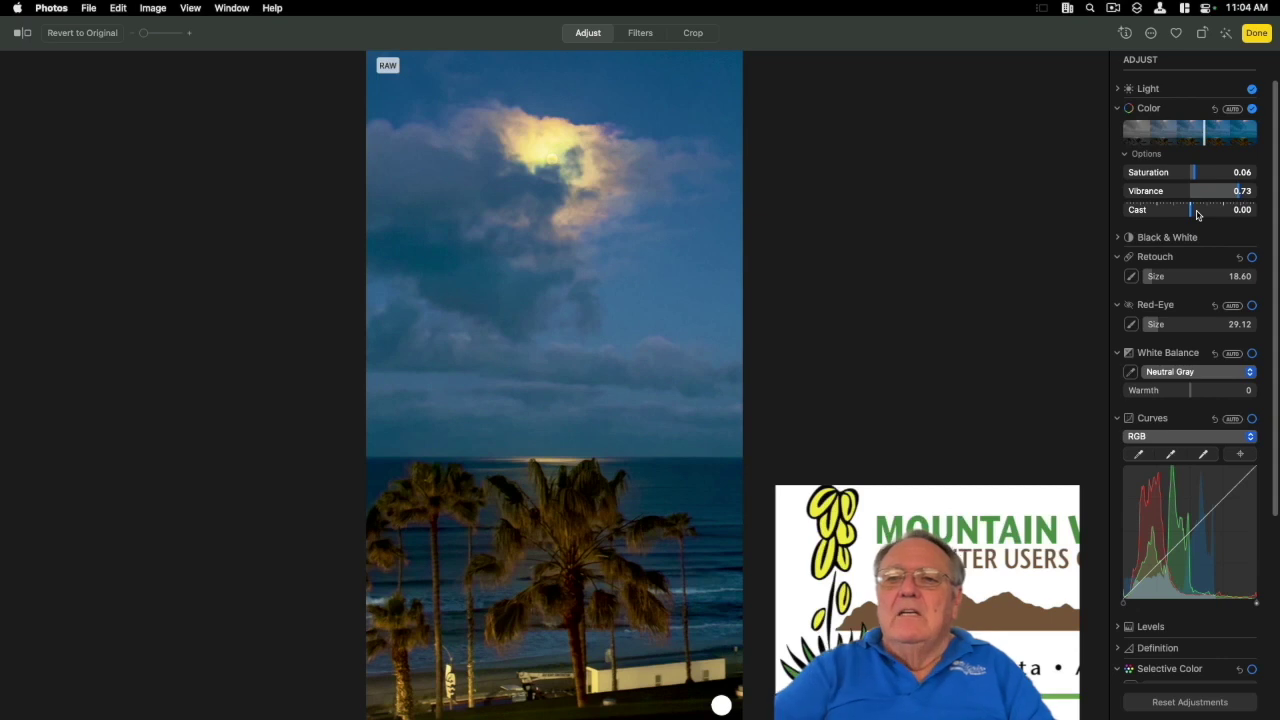
left_click(1118, 258)
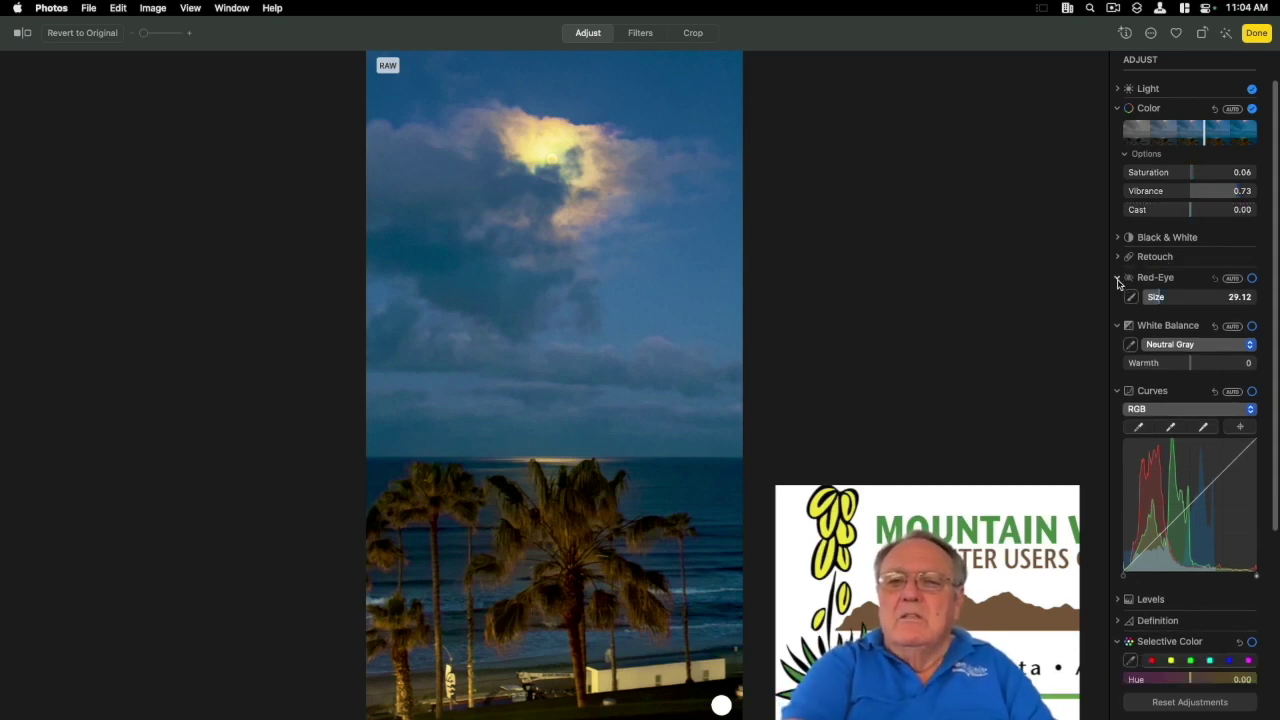
Collapse the Red-Eye and Curves adjustments and set the Color adjustment's Cast to 0.01
left_click(1117, 278)
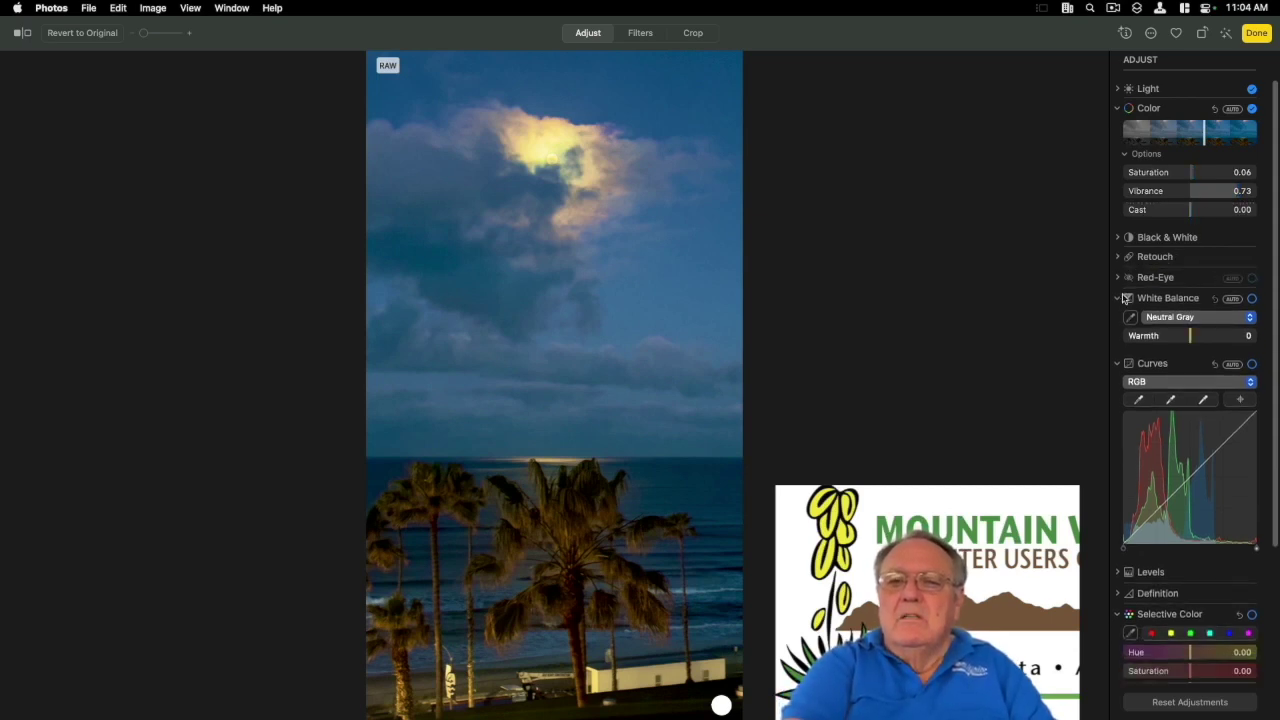
left_click(1118, 364)
mouse_move(1189, 214)
left_mouse_down()
mouse_move(1278, 204)
mouse_move(1126, 226)
mouse_move(1191, 214)
left_mouse_up()
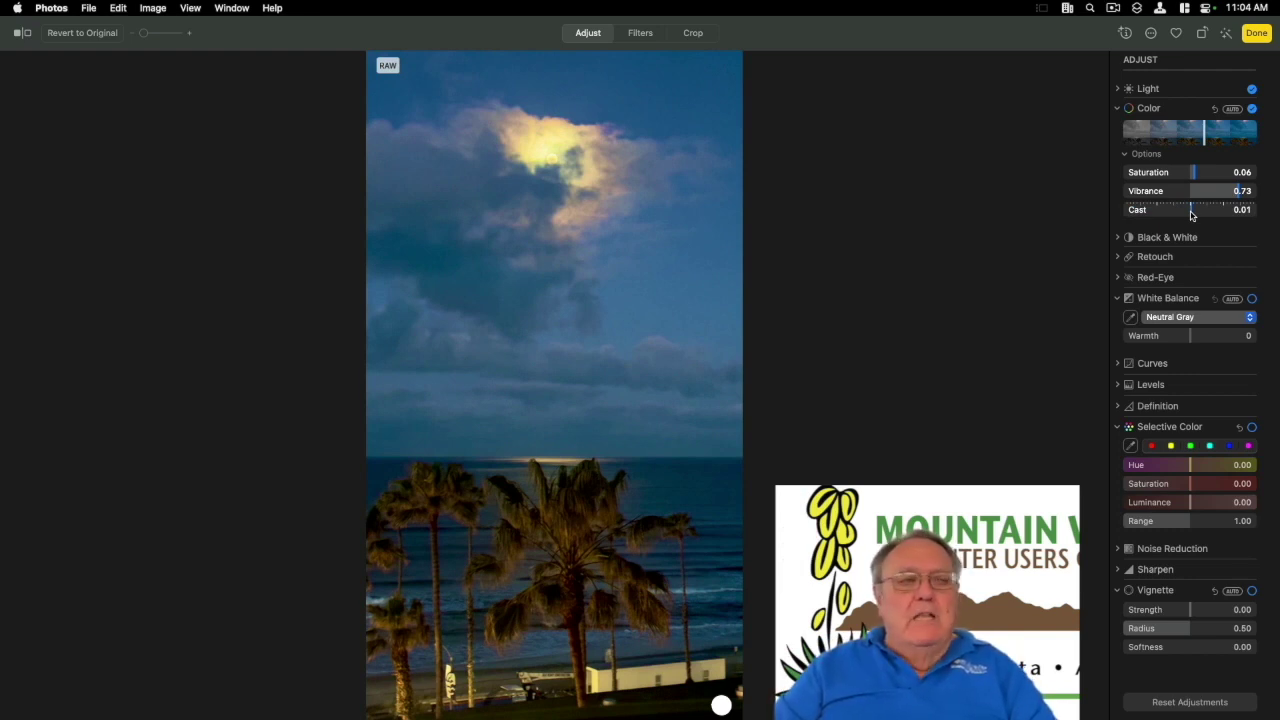
Try Neutral Gray white balance by sampling the white building near the beach, and resample from the ground left of it
left_click(1193, 318)
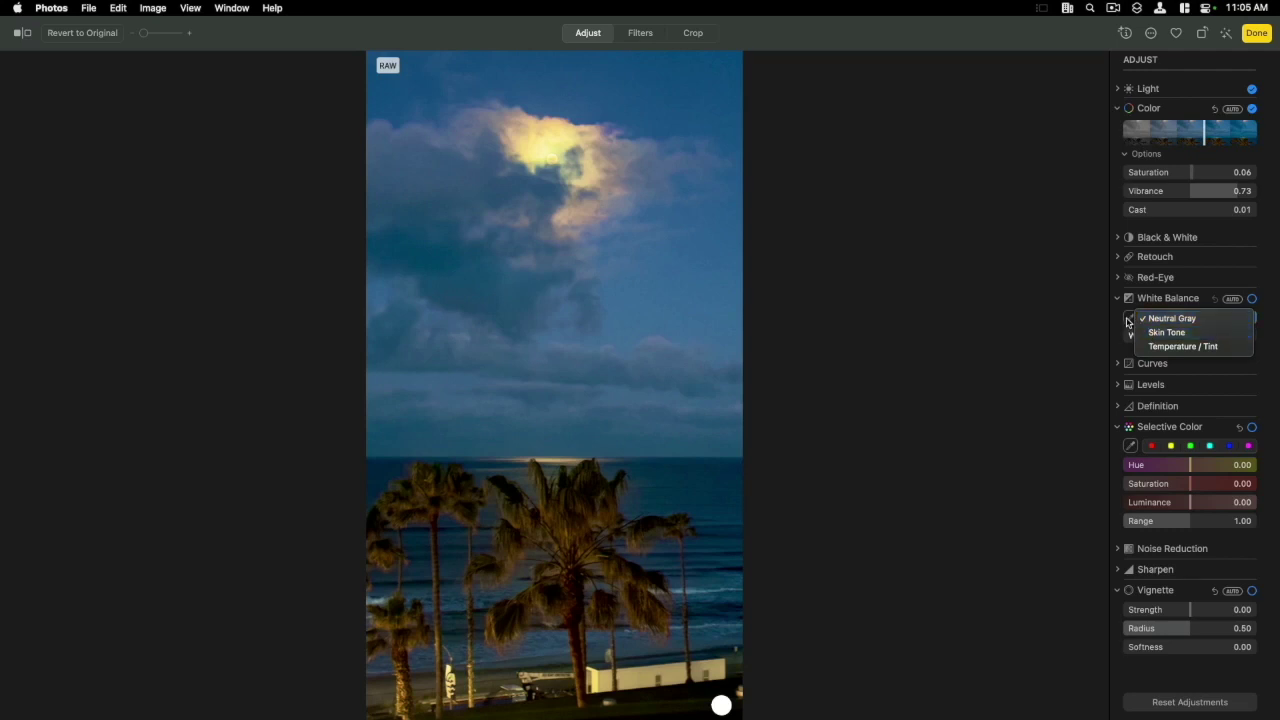
left_click(1128, 323)
left_click(1132, 320)
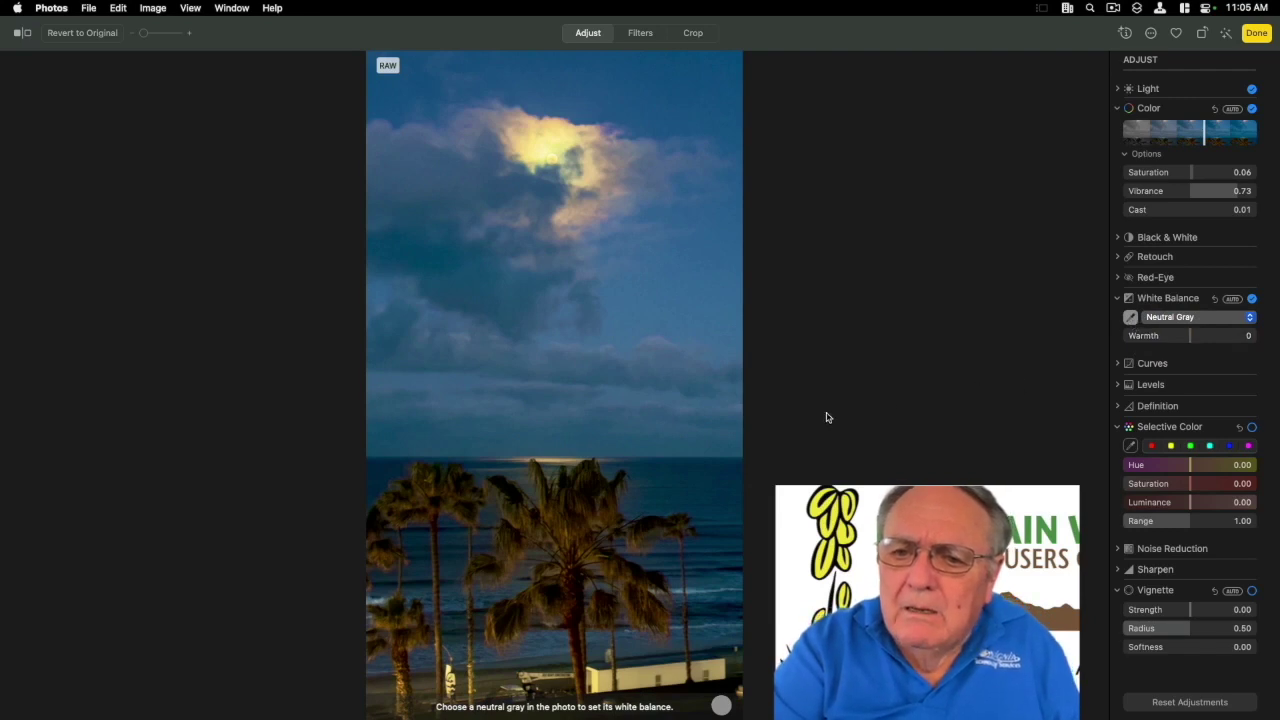
left_click(642, 687)
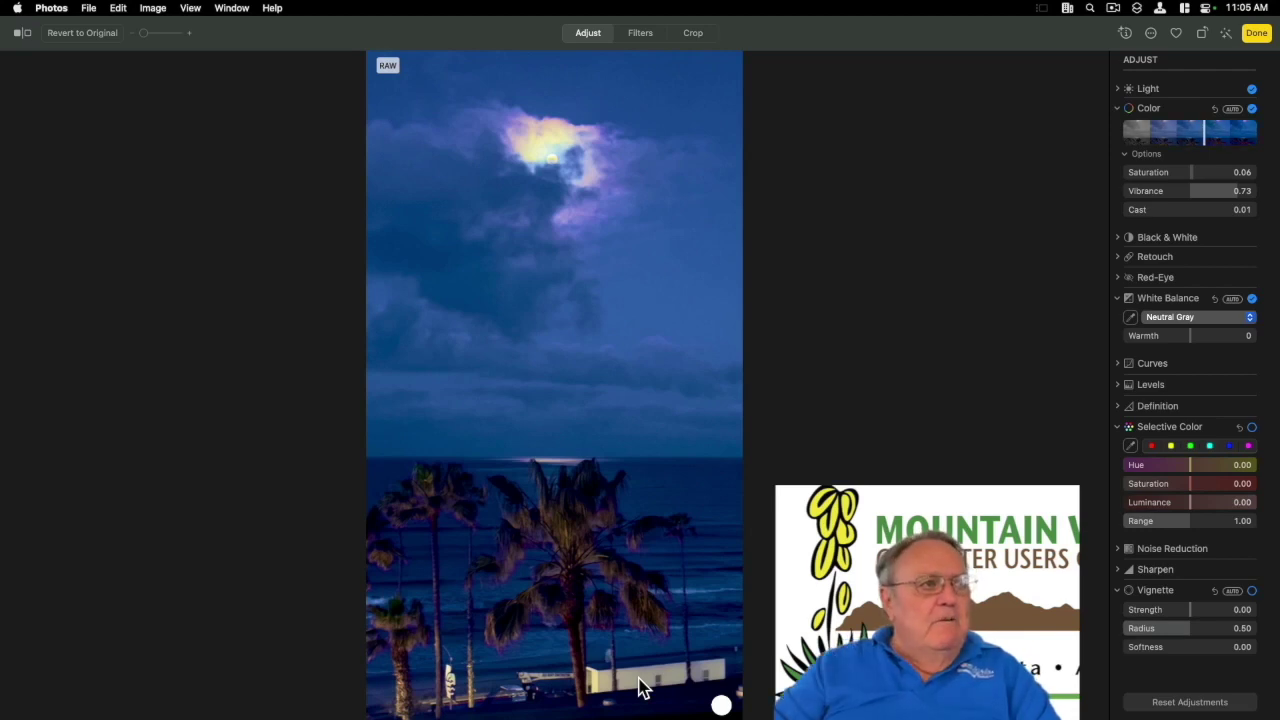
left_click(1131, 320)
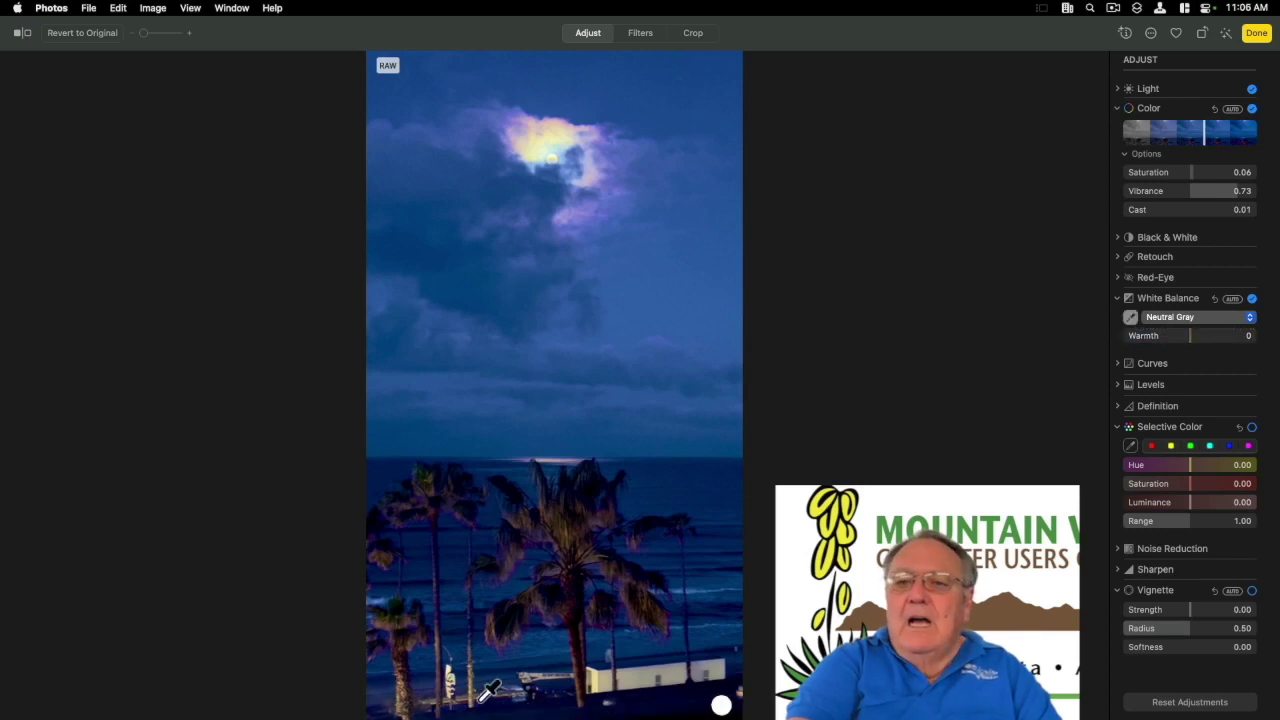
left_click(429, 699)
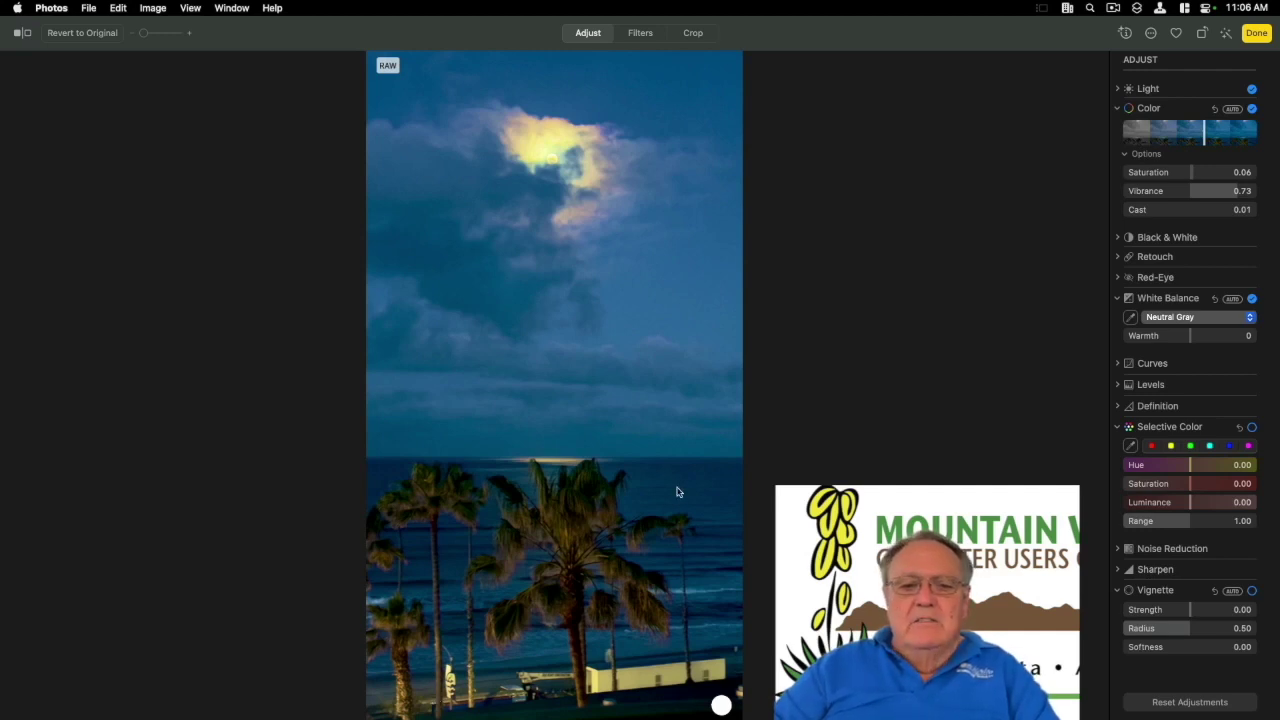
Try Neutral Gray white balance samples from the sky beside the clouds and from the dark cloud
left_click(1131, 320)
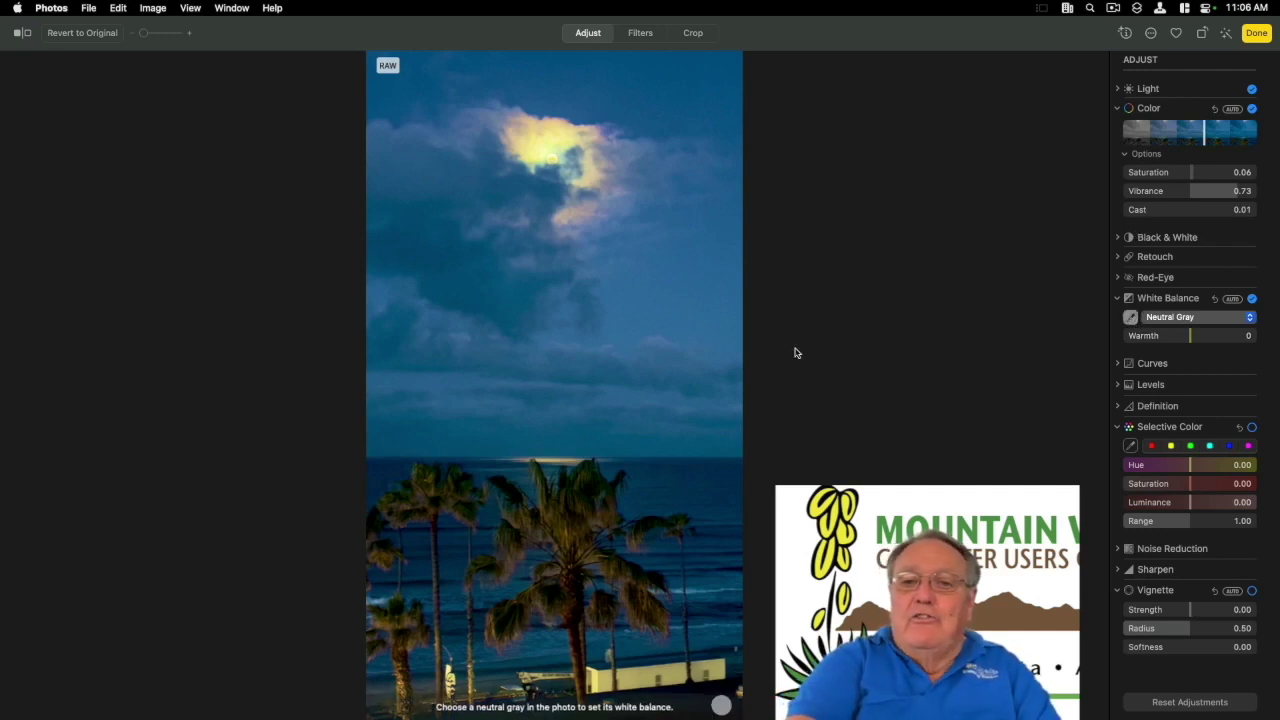
left_click(686, 307)
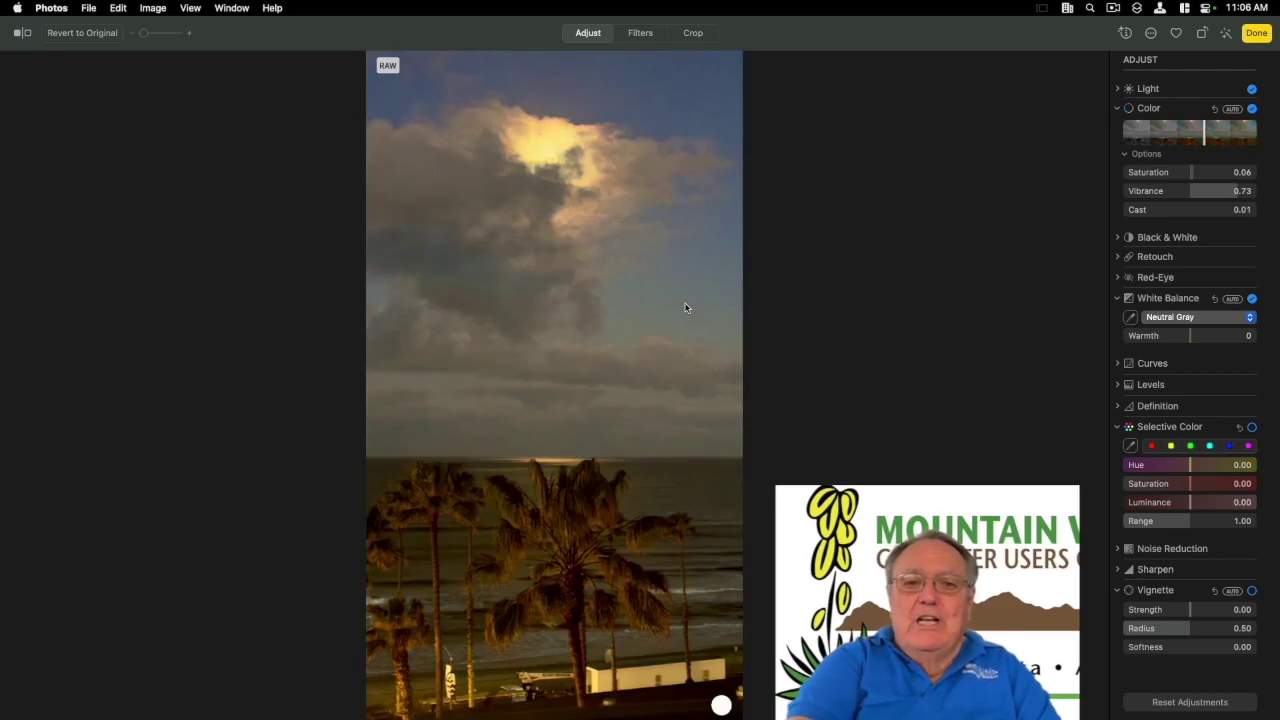
left_click(1131, 317)
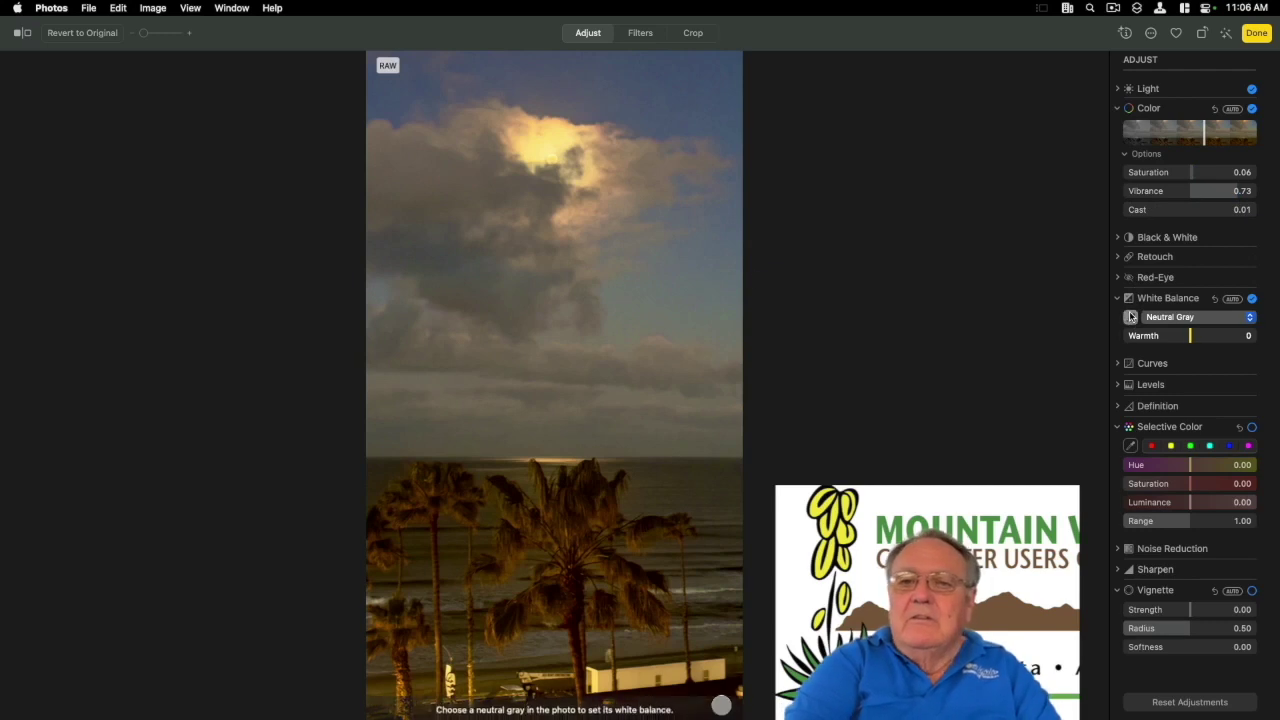
left_click(475, 280)
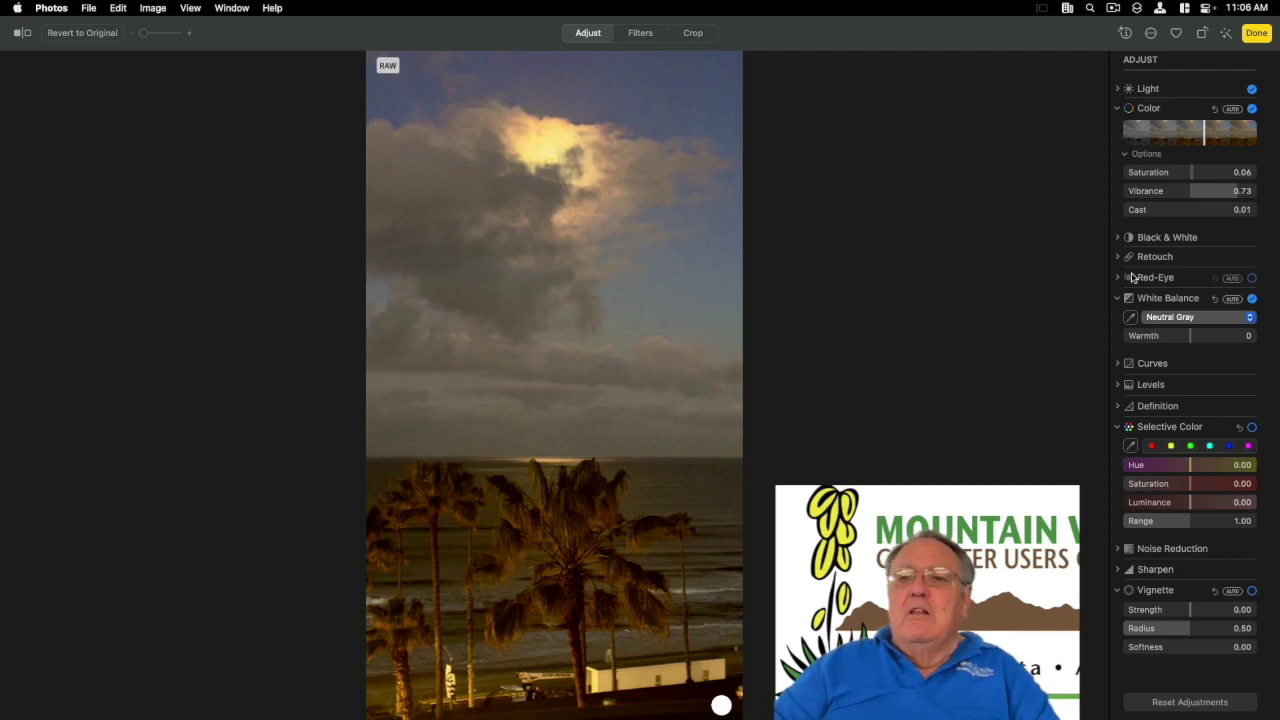
Try the Skin Tone white balance, and switch to Temperature / Tint with Temperature at 10,000K and Tint at -5.80
left_click(1172, 317)
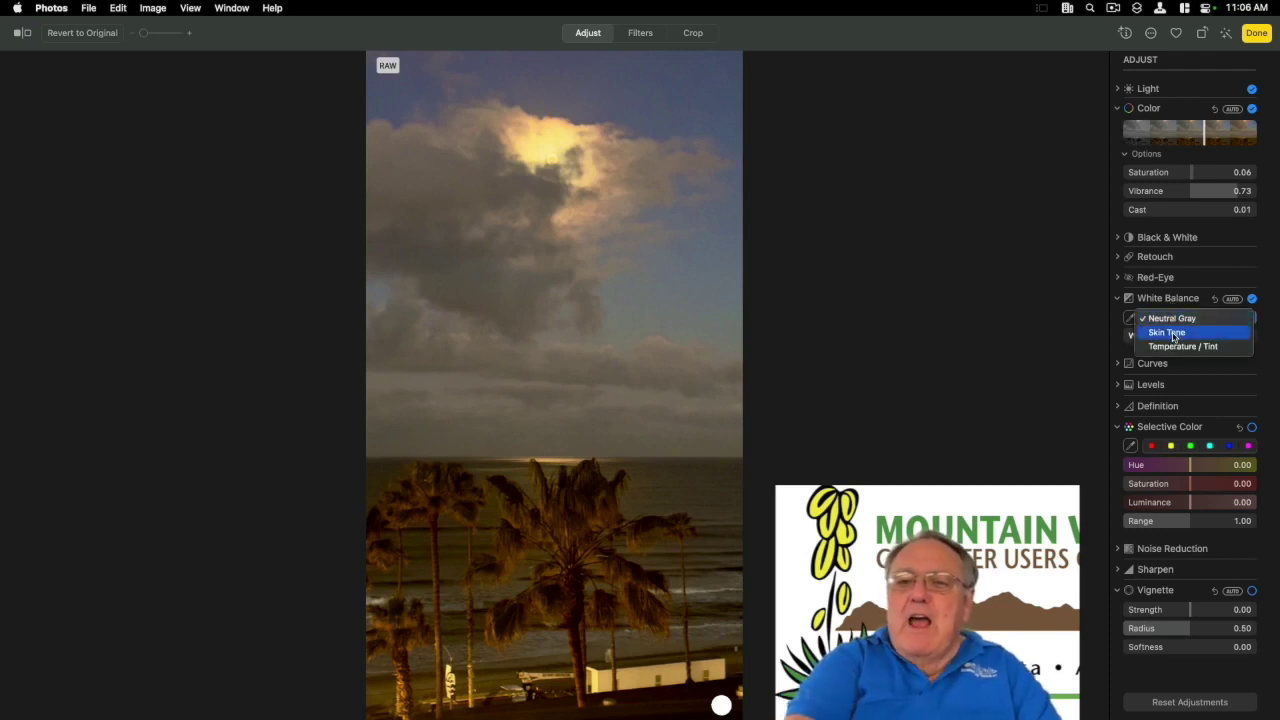
left_click(1168, 332)
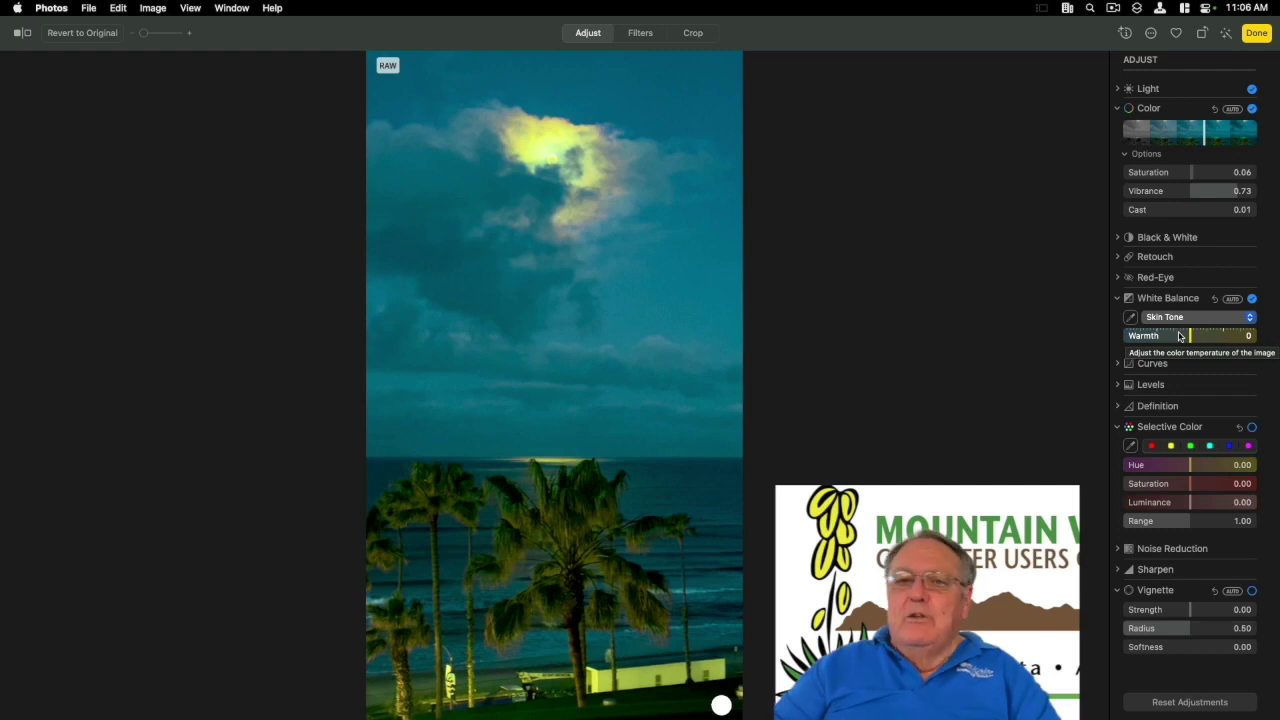
left_click(1185, 317)
left_click(1180, 332)
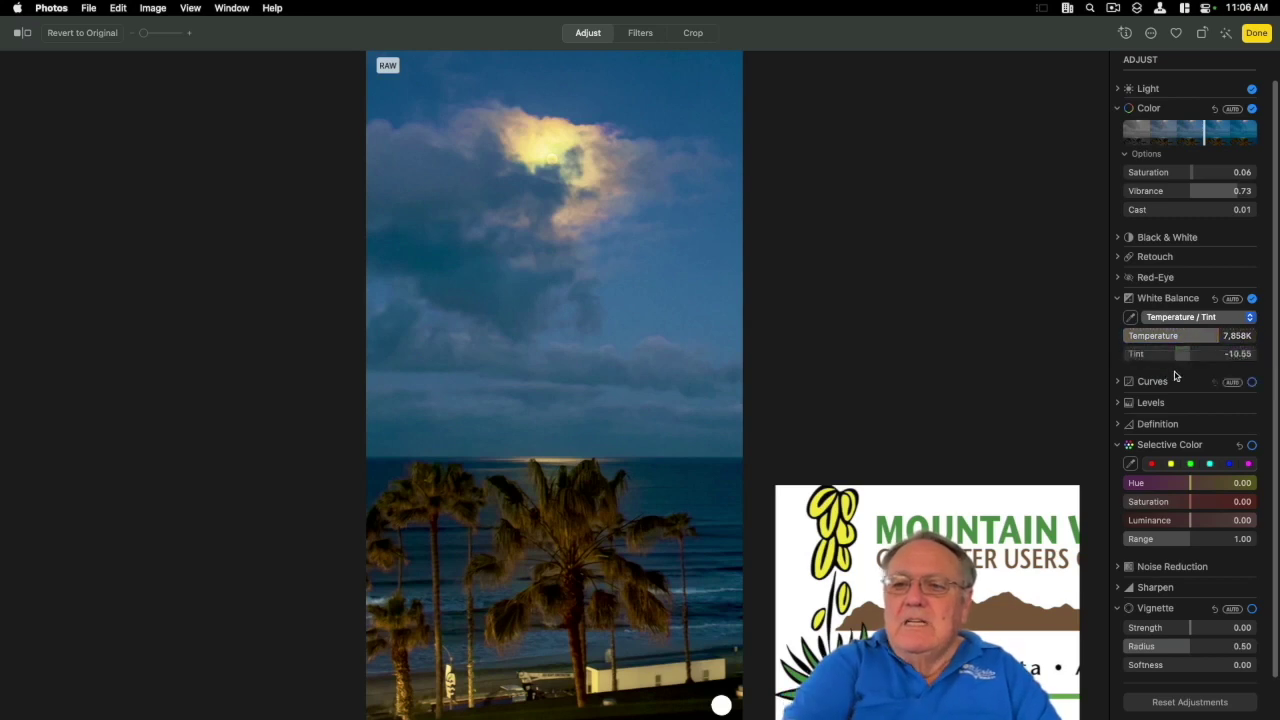
left_click_drag(1176, 362, 1264, 337)
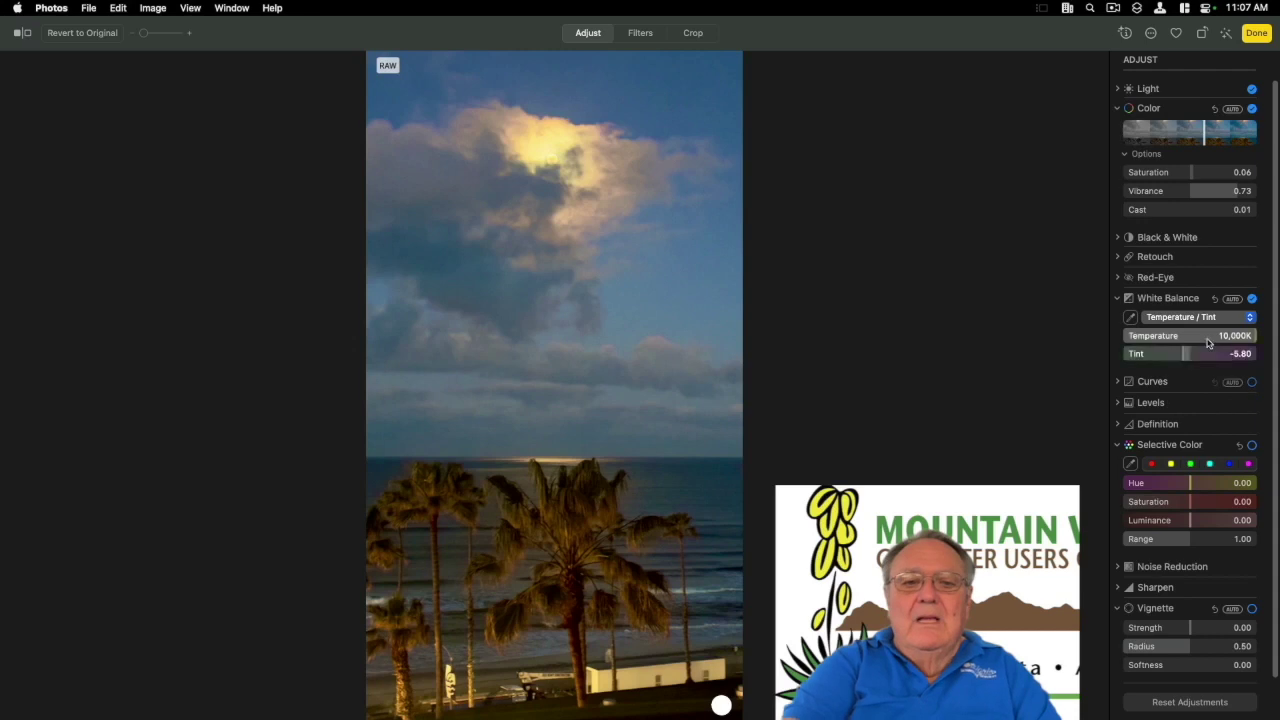
Return the white balance to Neutral Gray, sample the ground among the palm trees as the gray reference, and save the edit
left_click(1155, 316)
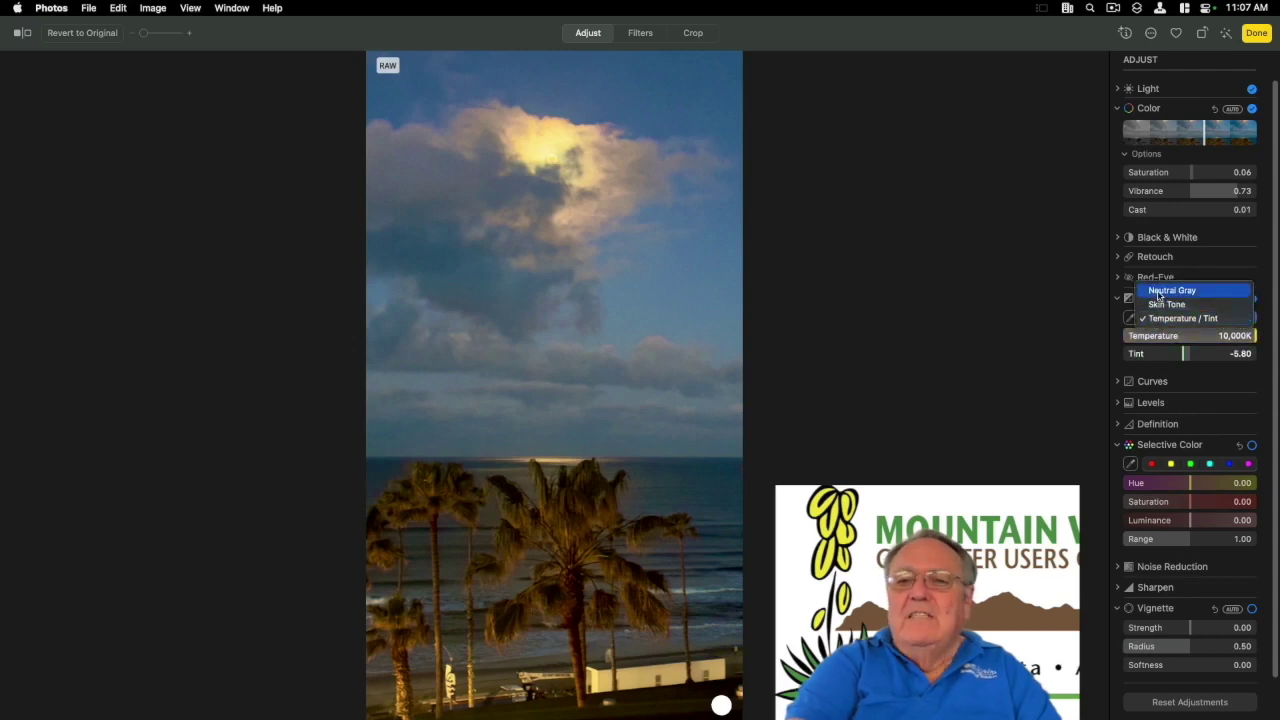
left_click(1162, 292)
left_click(1131, 317)
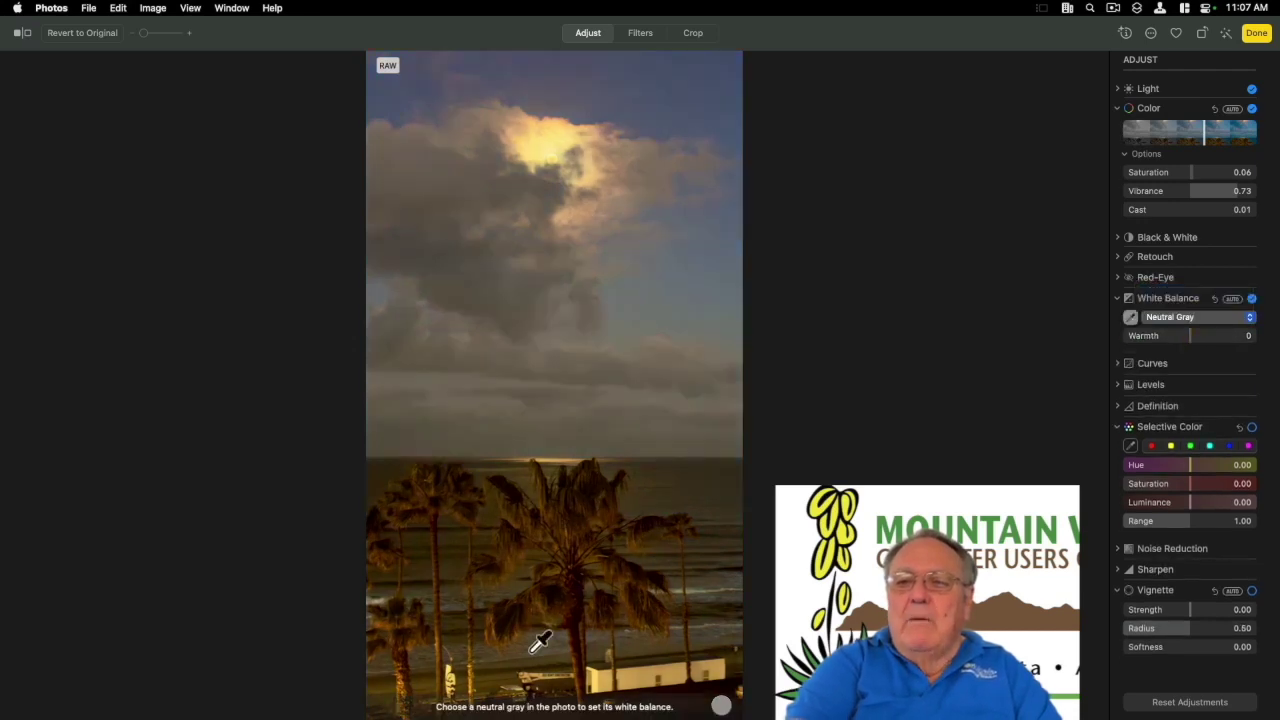
left_click(489, 690)
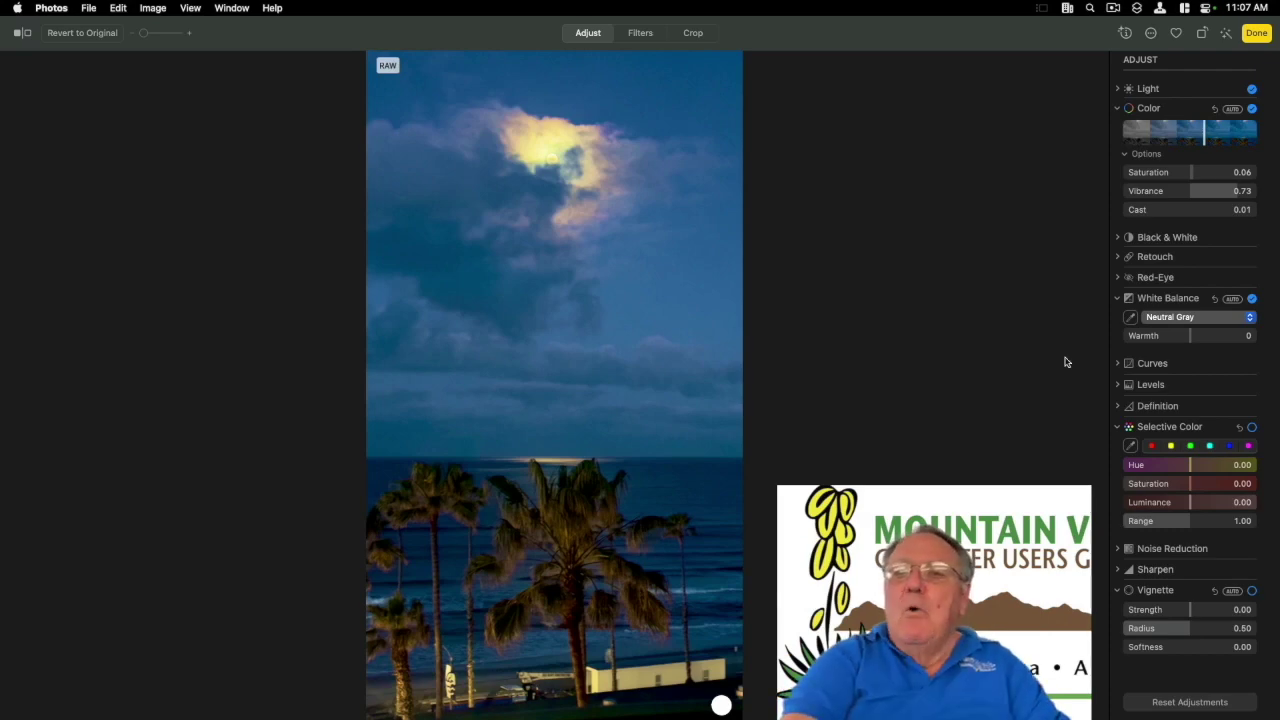
key("Return")
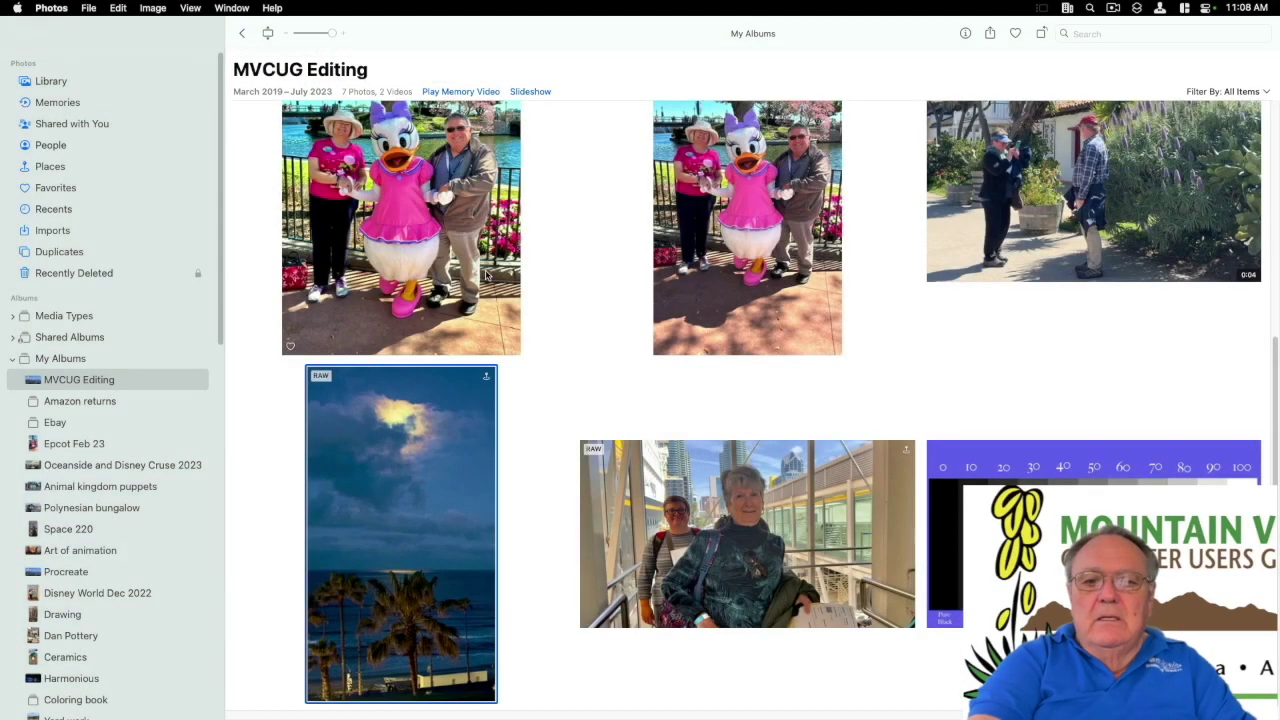
Open the San Diego - Marina photo of the two women, auto-enhance it and start editing it
double_click(772, 502)
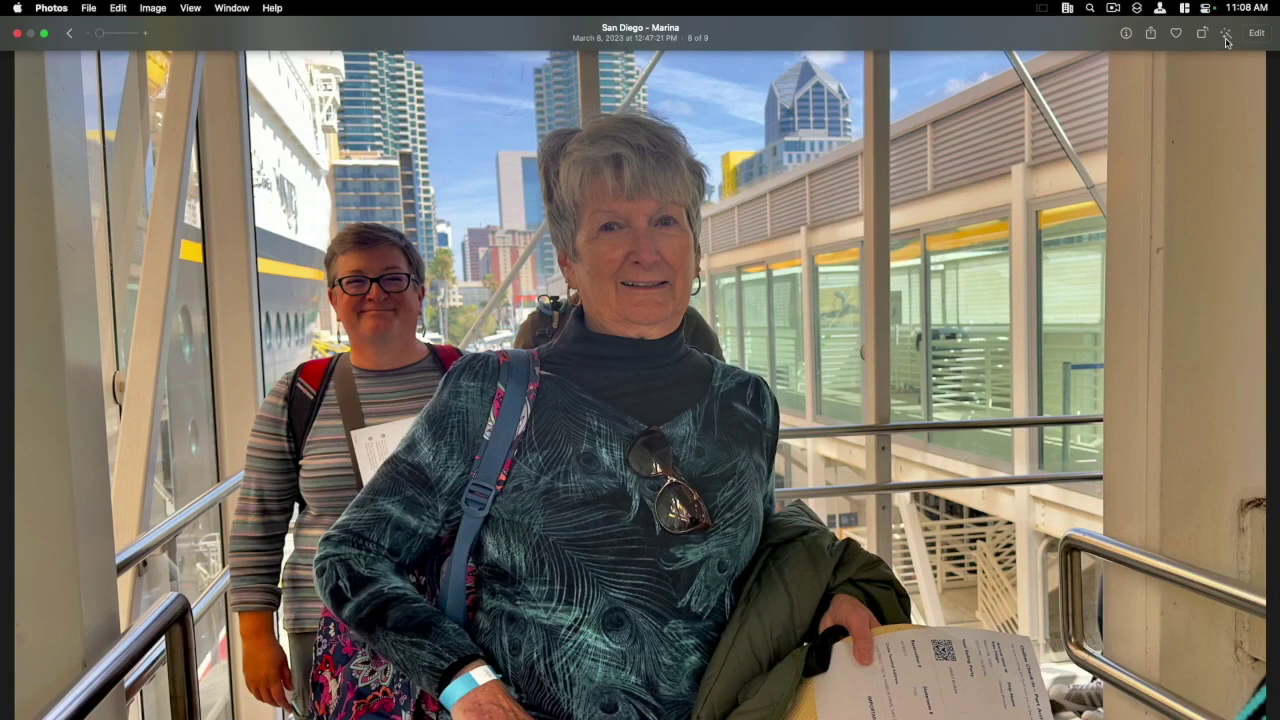
left_click(1226, 38)
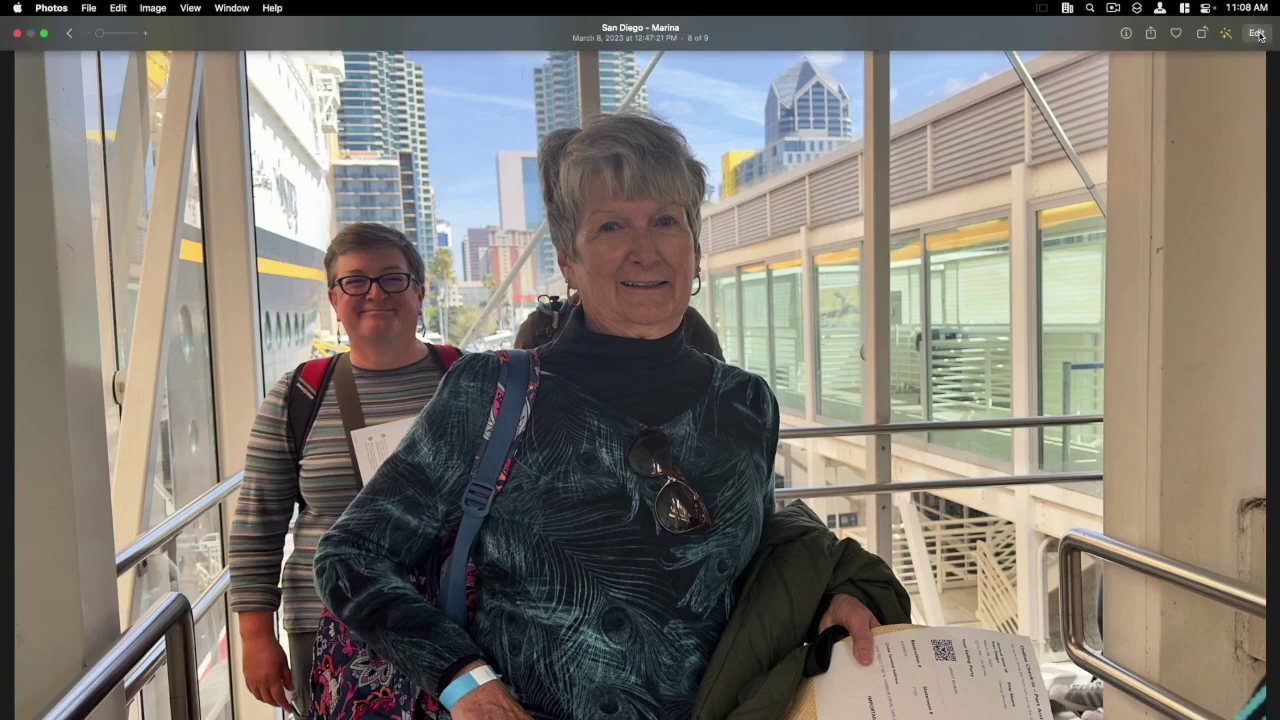
left_click(1257, 33)
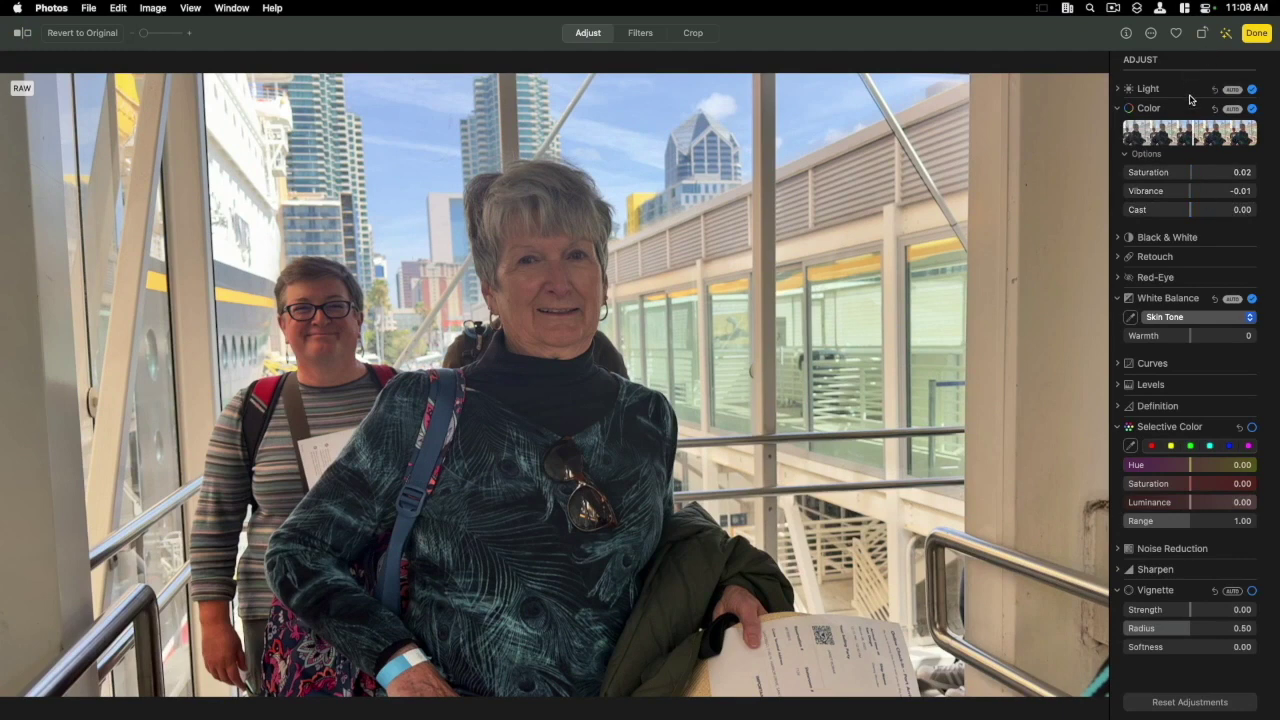
Set Vibrance to 0.54 and sample the front woman's face for the Skin Tone white balance
double_click(1193, 193)
left_click_drag(1193, 195, 1224, 190)
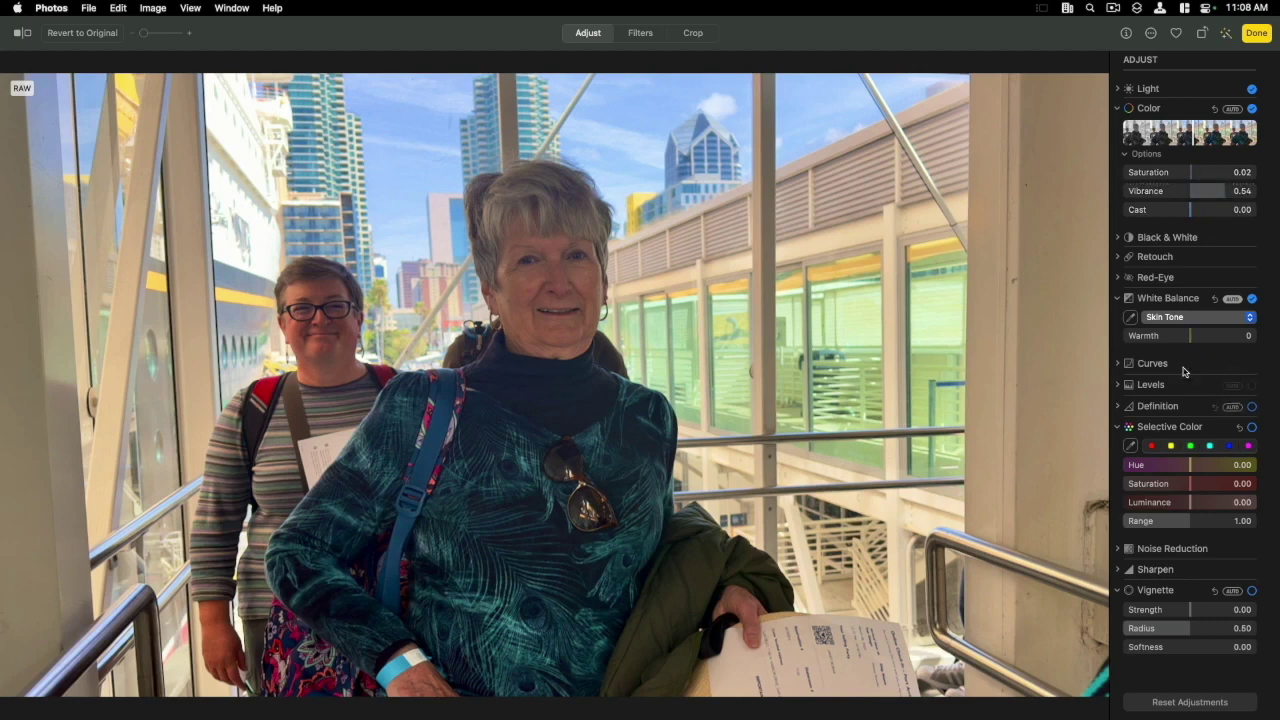
left_click(1131, 318)
left_click(594, 285)
Set the photo's Straighten angle to 0° in the crop settings and save the edit
left_click(694, 40)
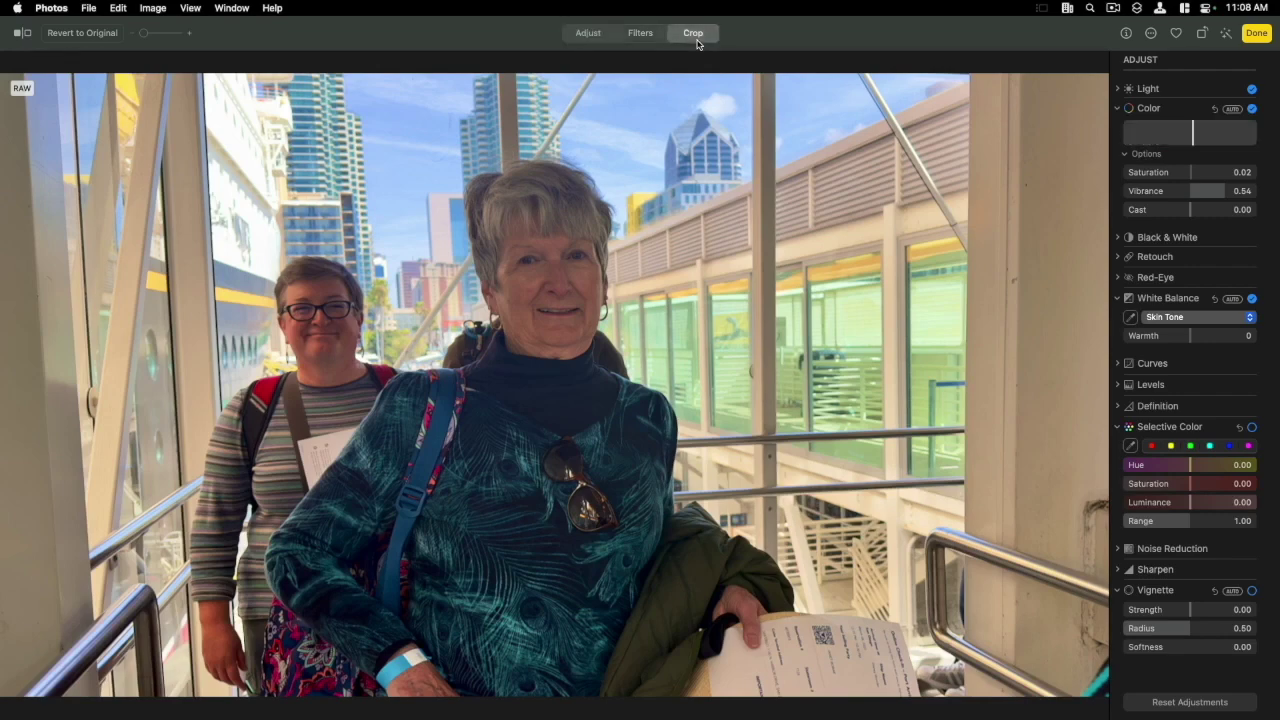
left_click_drag(1201, 89, 1197, 94)
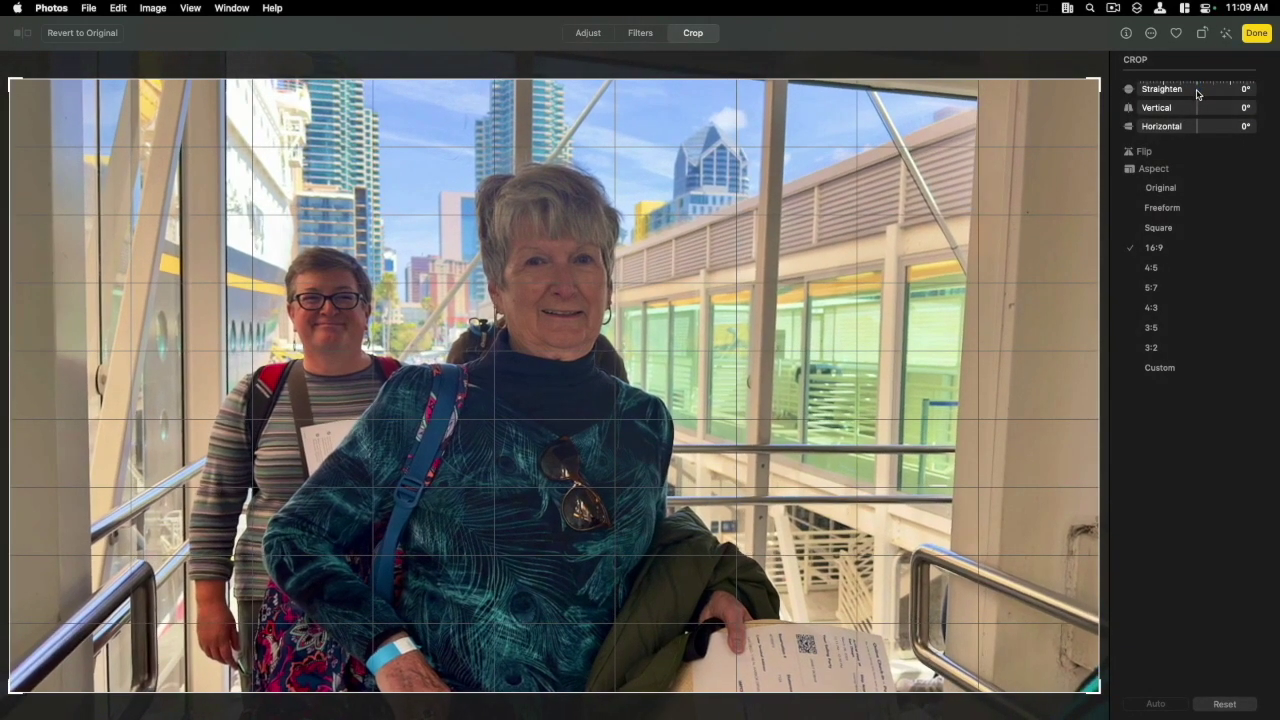
left_click(1256, 33)
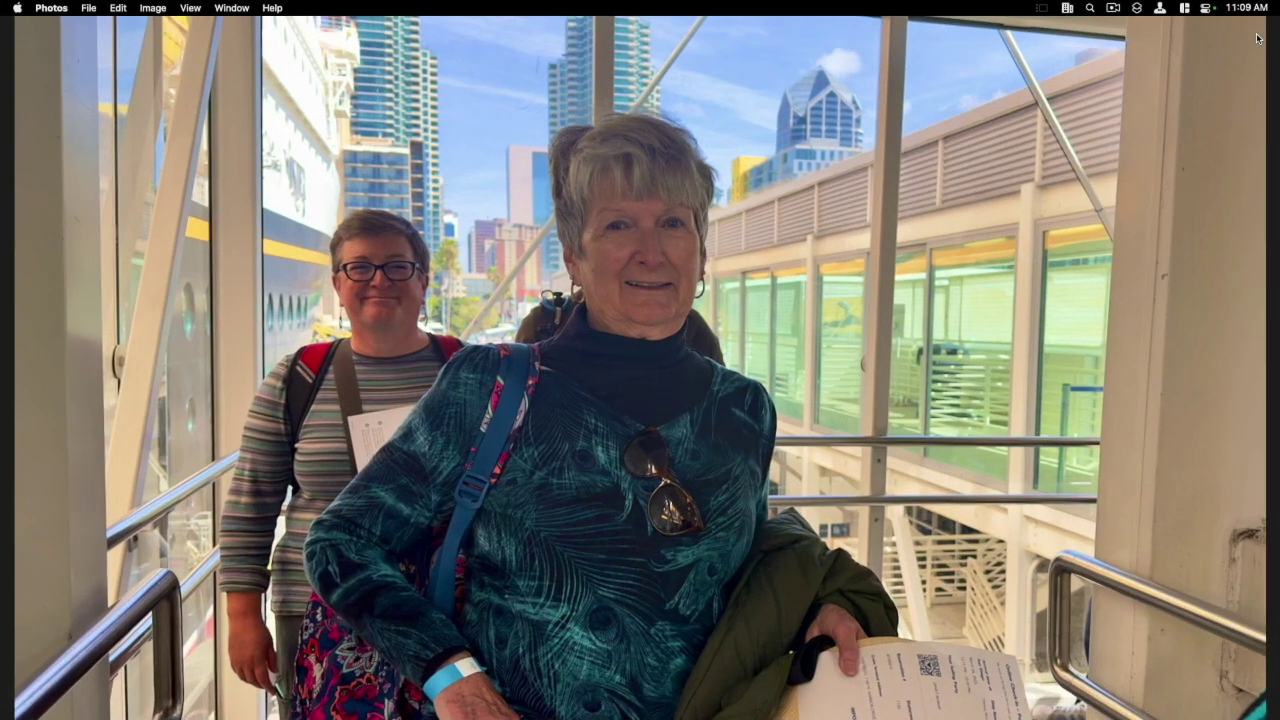
Reopen the photo for editing, set its Light Contrast to 0.21, save it and return to the album
left_click(1256, 33)
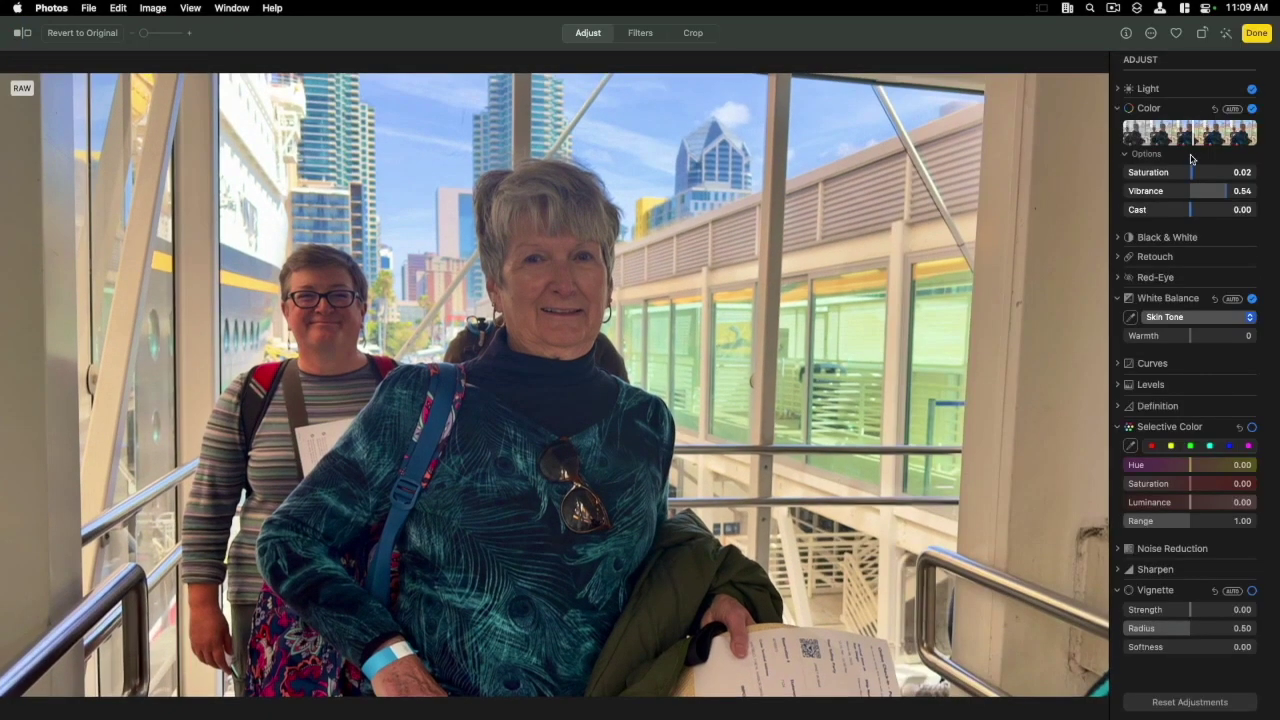
left_click(1119, 89)
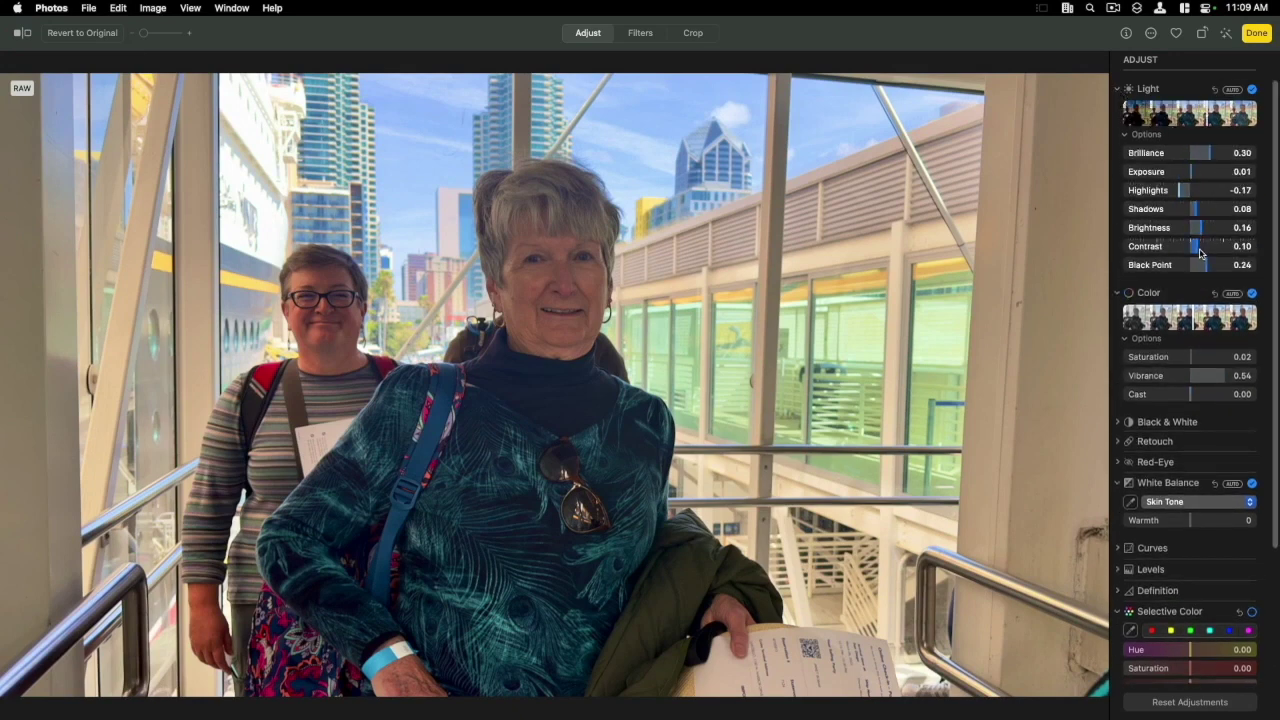
left_click_drag(1201, 253, 1204, 252)
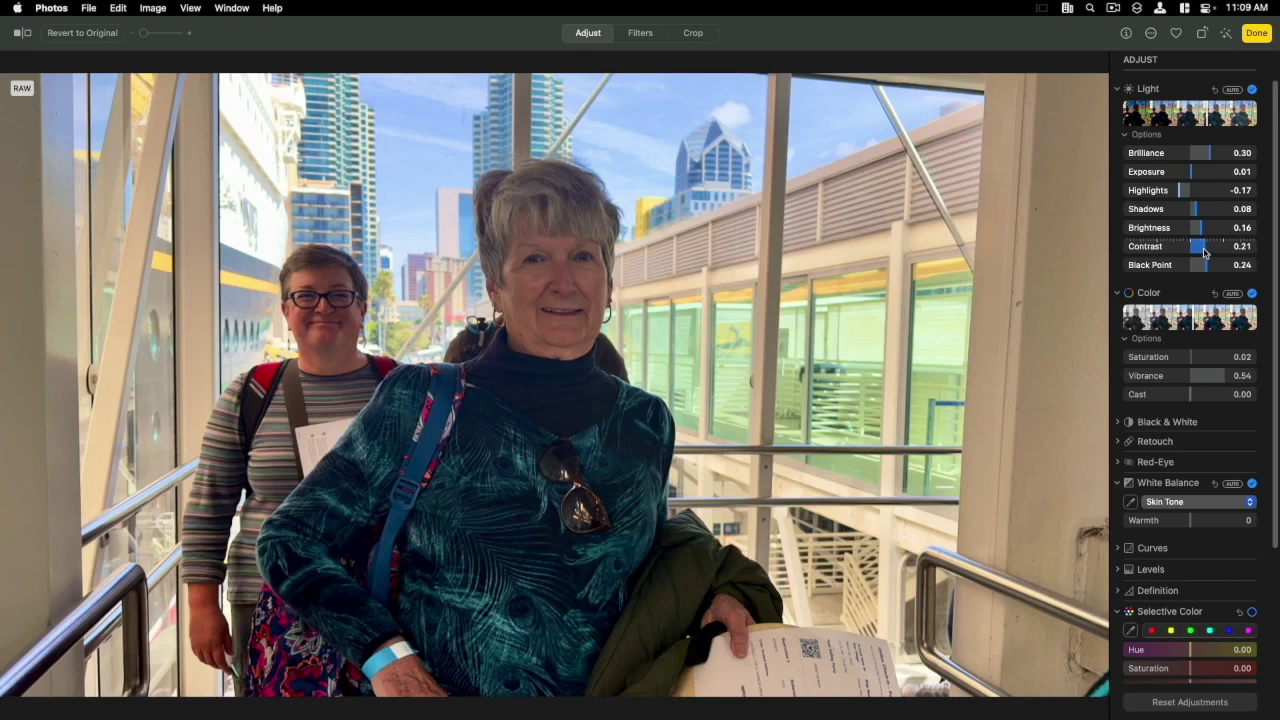
left_click(1256, 32)
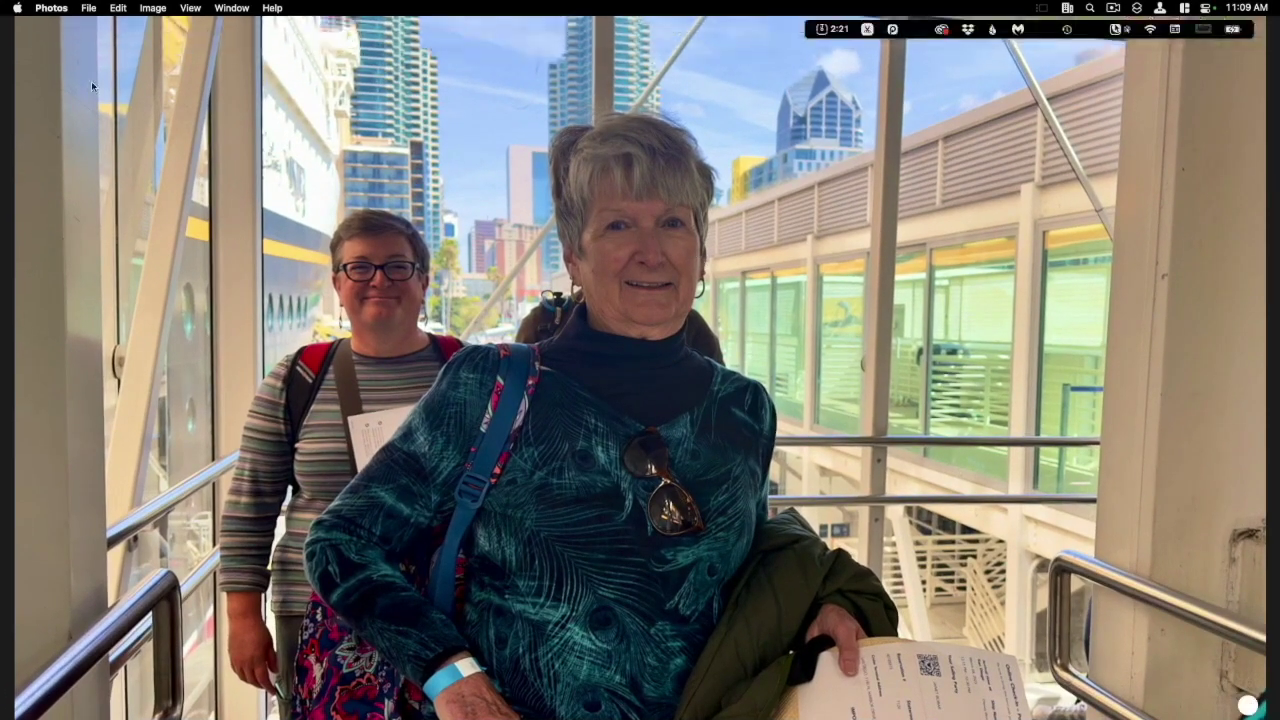
left_click(69, 33)
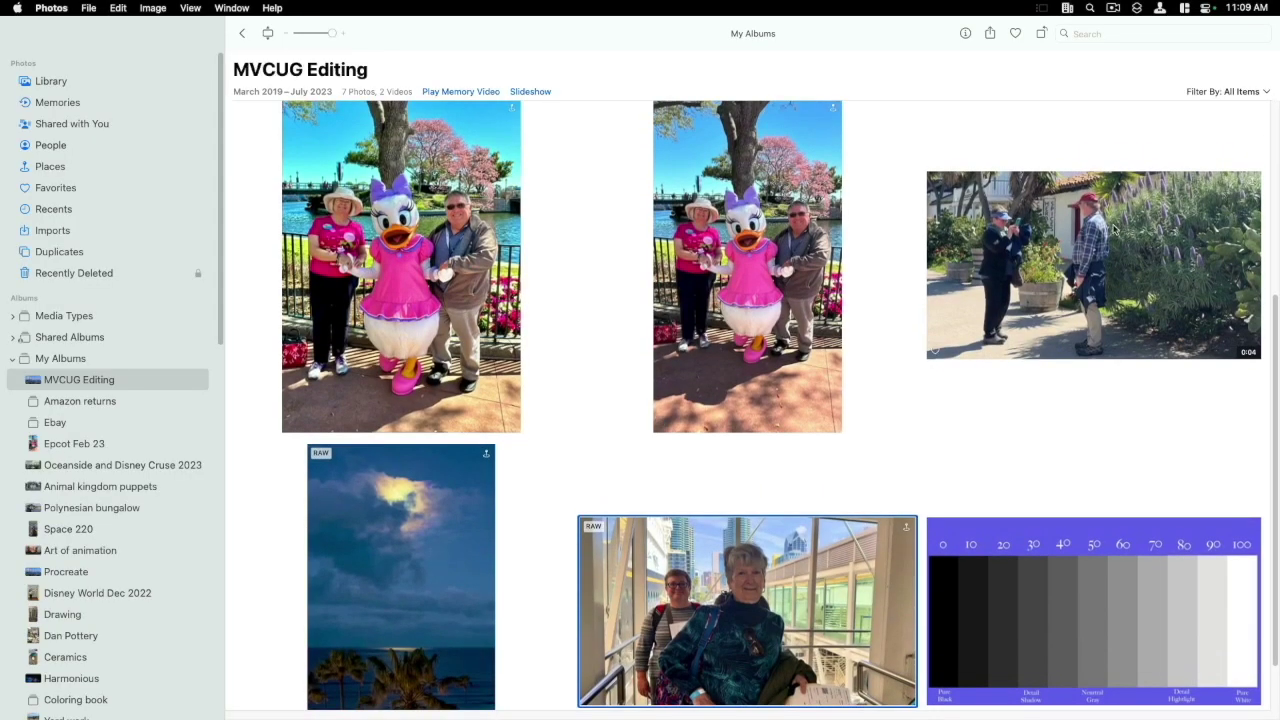
Open the snowy mountain photo with the utility poles for editing and set its Saturation to 0.33
scroll(966, 330, "up", 1)
scroll(966, 335, "up", 5)
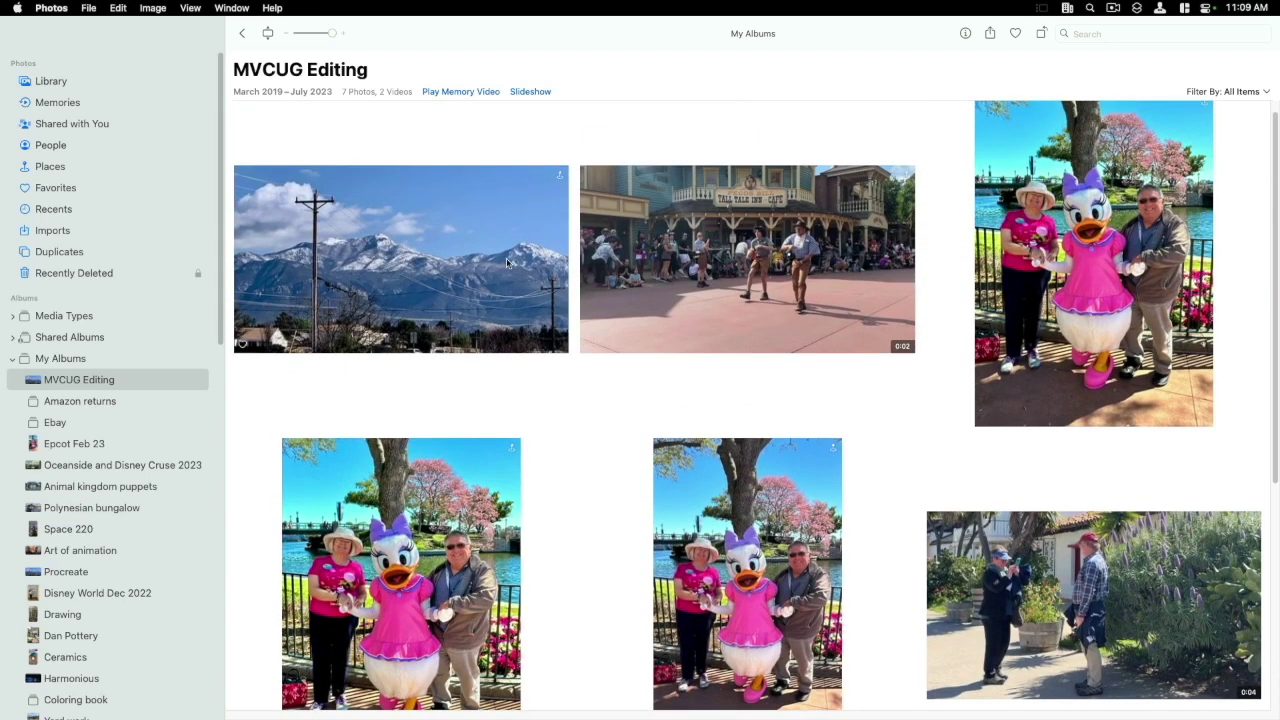
double_click(457, 246)
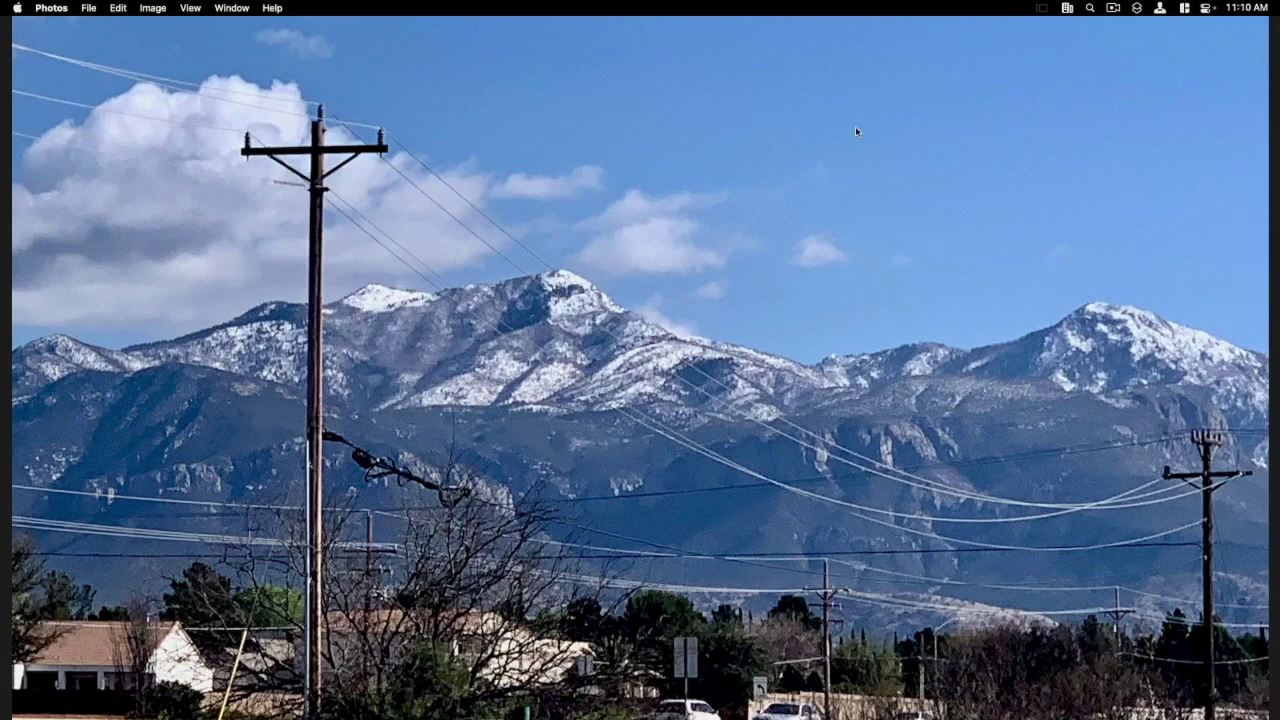
left_click(1256, 33)
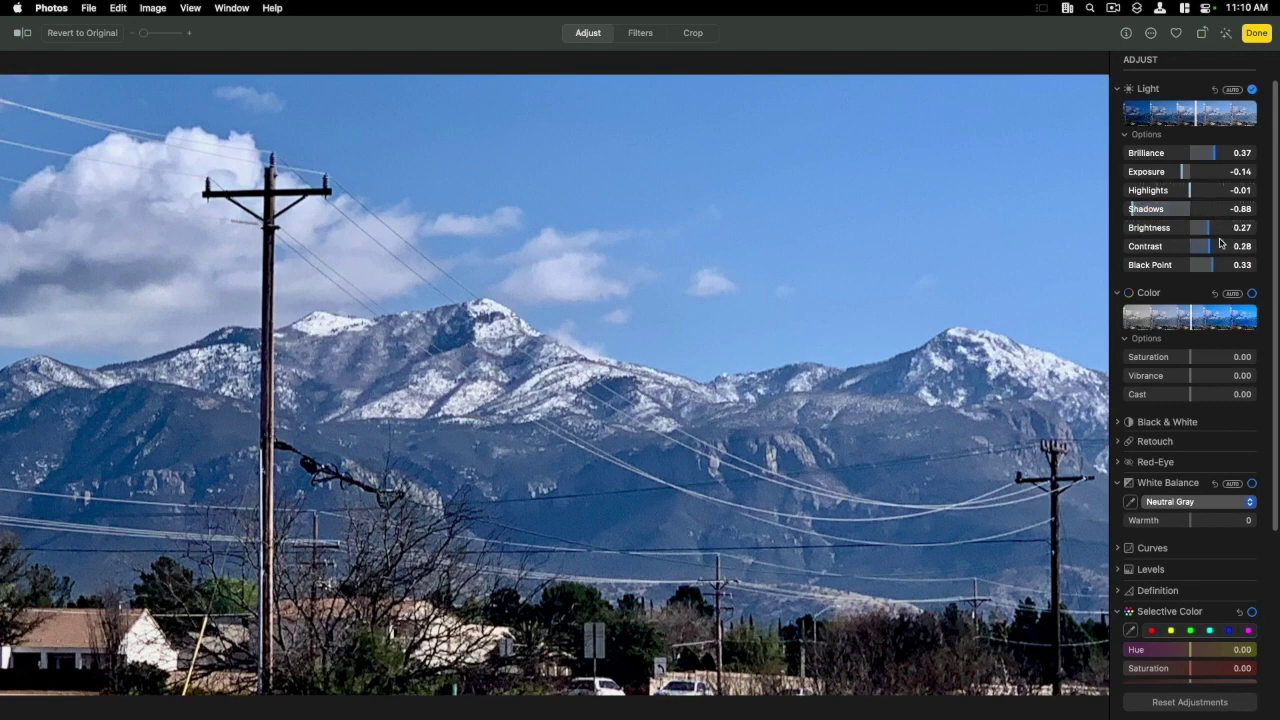
left_click_drag(1190, 357, 1212, 360)
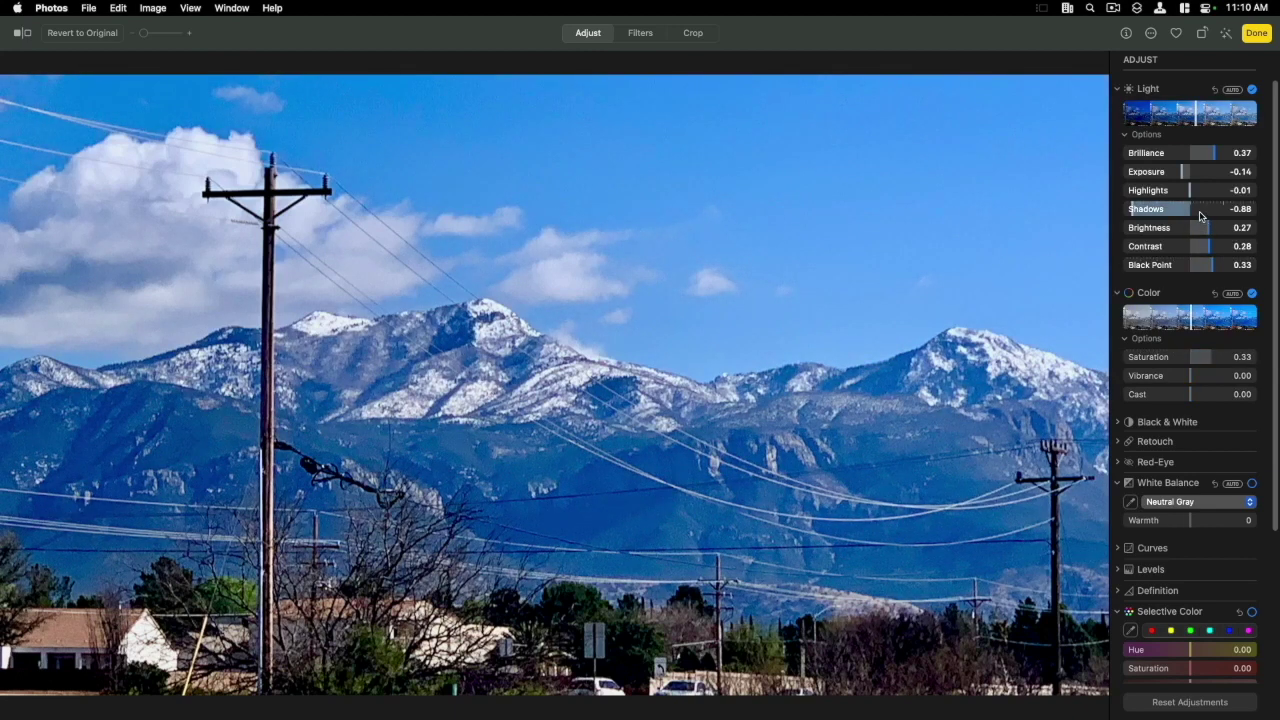
Set the mountain photo's Light Contrast to 0.40 and save the edit
left_click_drag(1205, 248, 1216, 251)
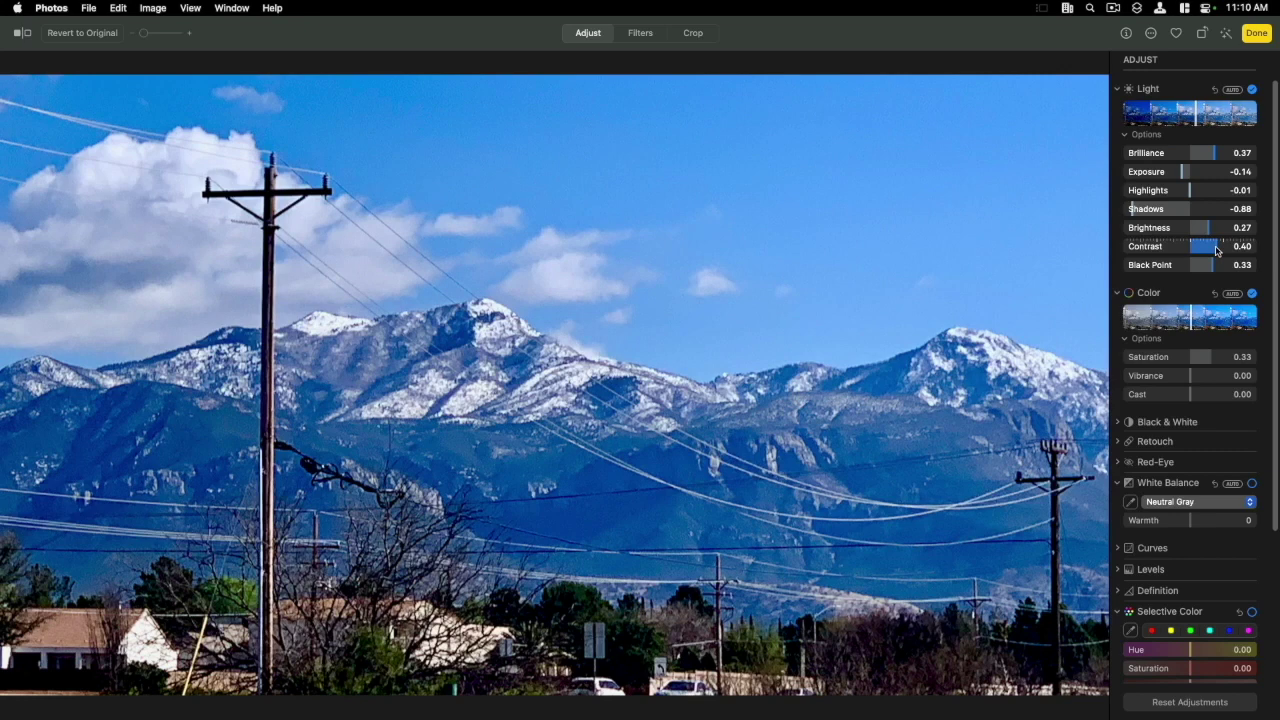
left_click(1257, 33)
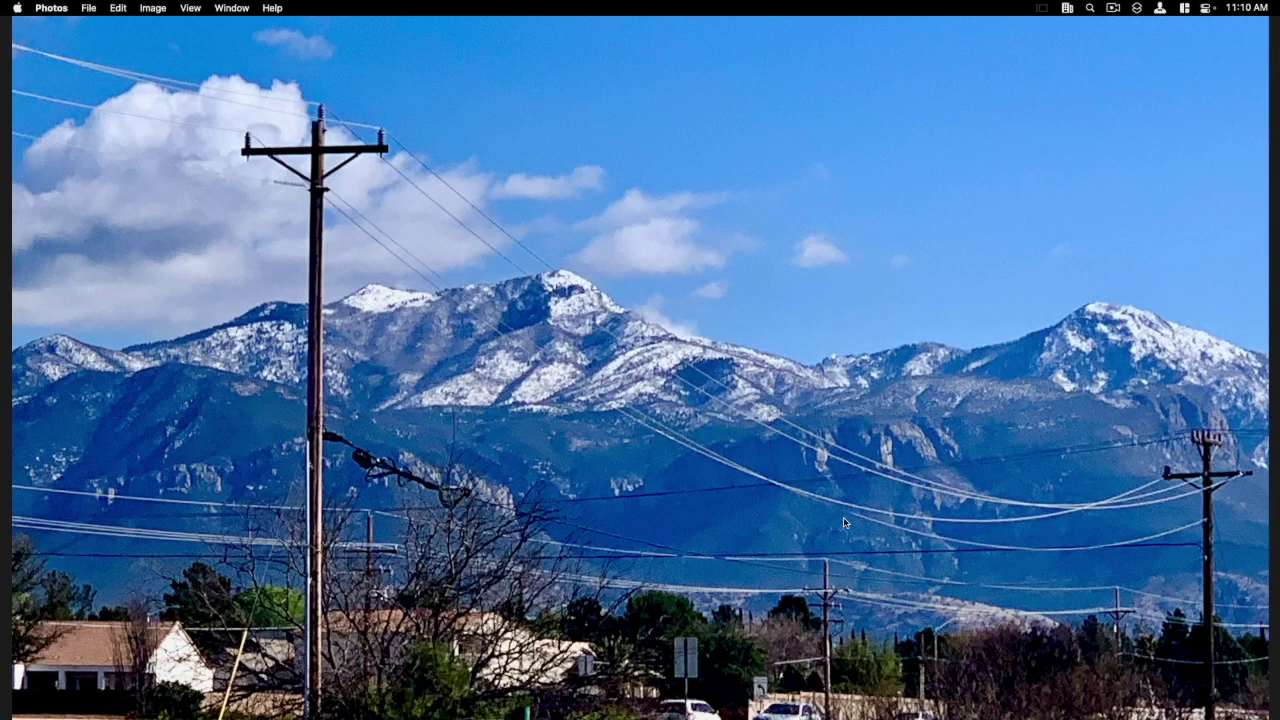
Open the blue-lit airplane selfie for editing, set Straighten to -7° and Vertical perspective to -3°, and save
key("Right")
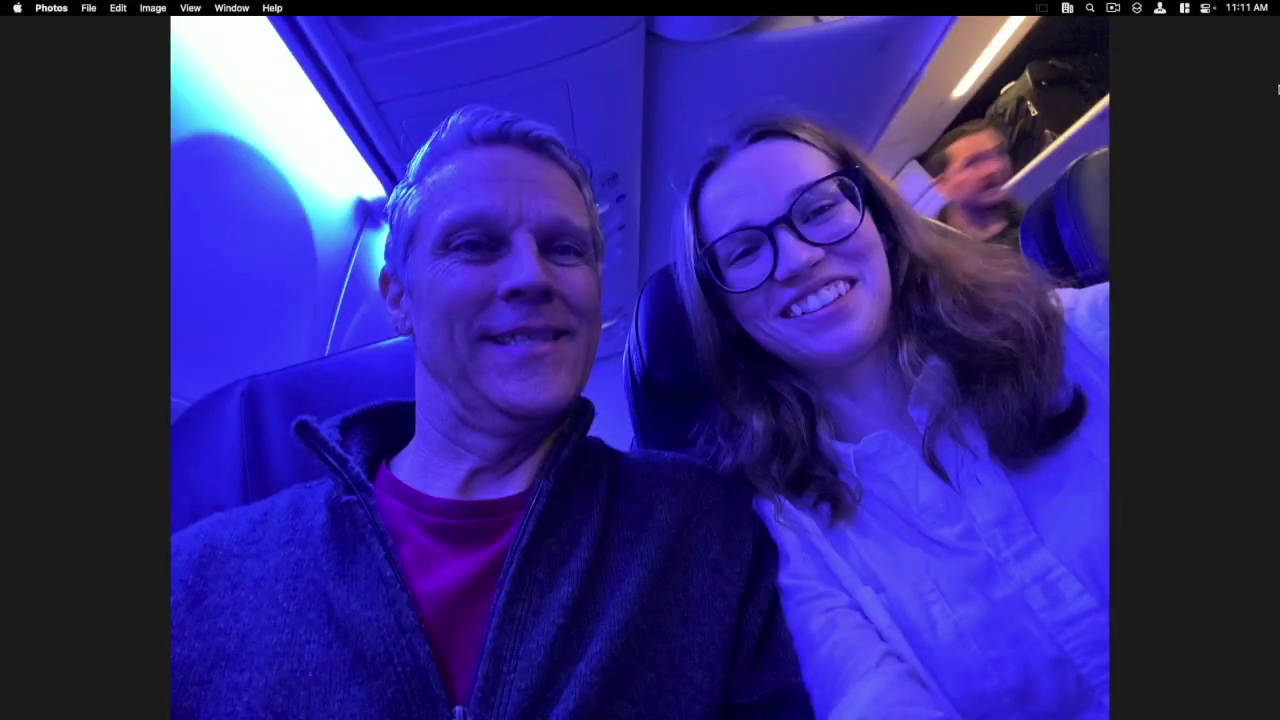
left_click(1256, 33)
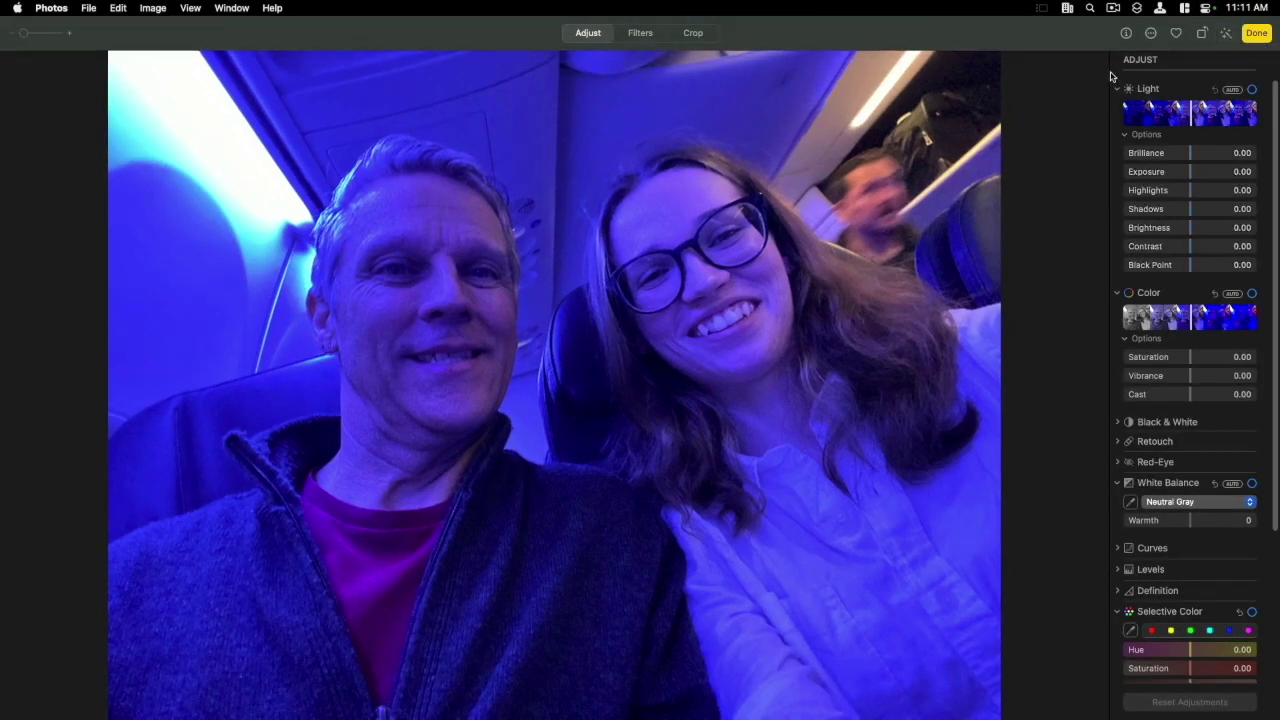
left_click(692, 33)
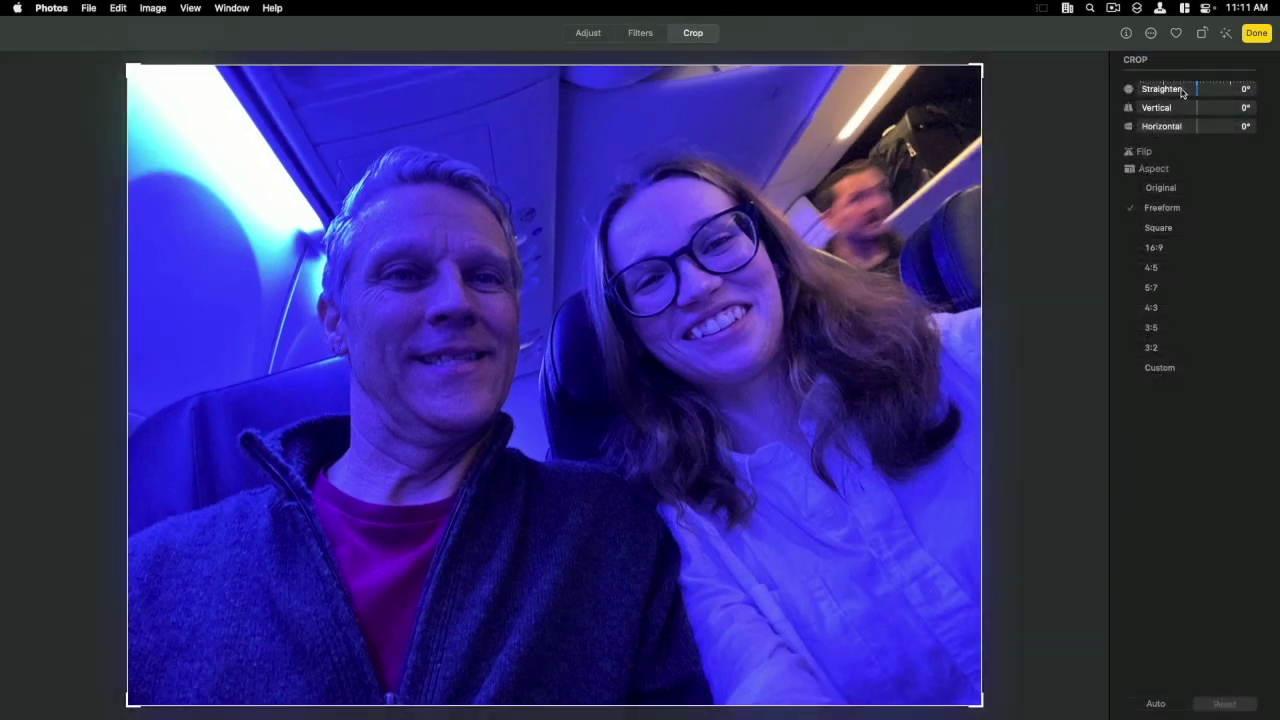
left_click_drag(1199, 89, 1188, 92)
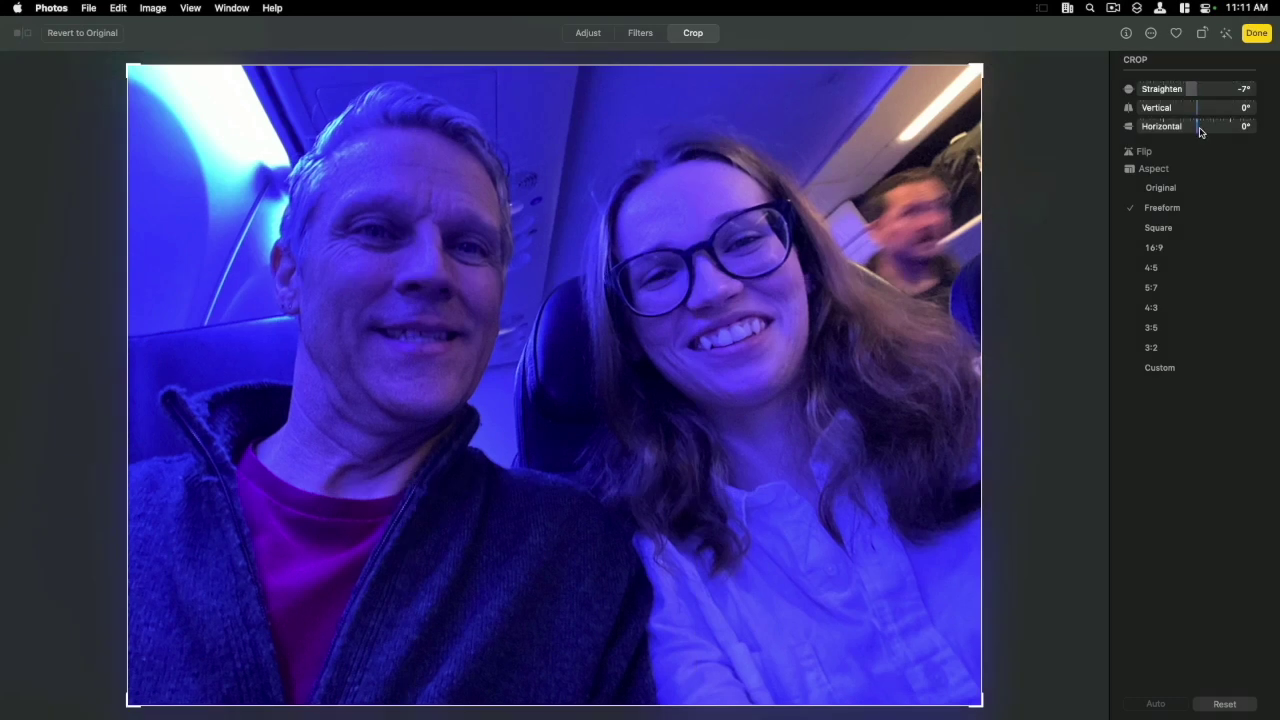
mouse_move(1201, 131)
left_mouse_down()
mouse_move(1202, 110)
mouse_move(1190, 112)
left_mouse_up()
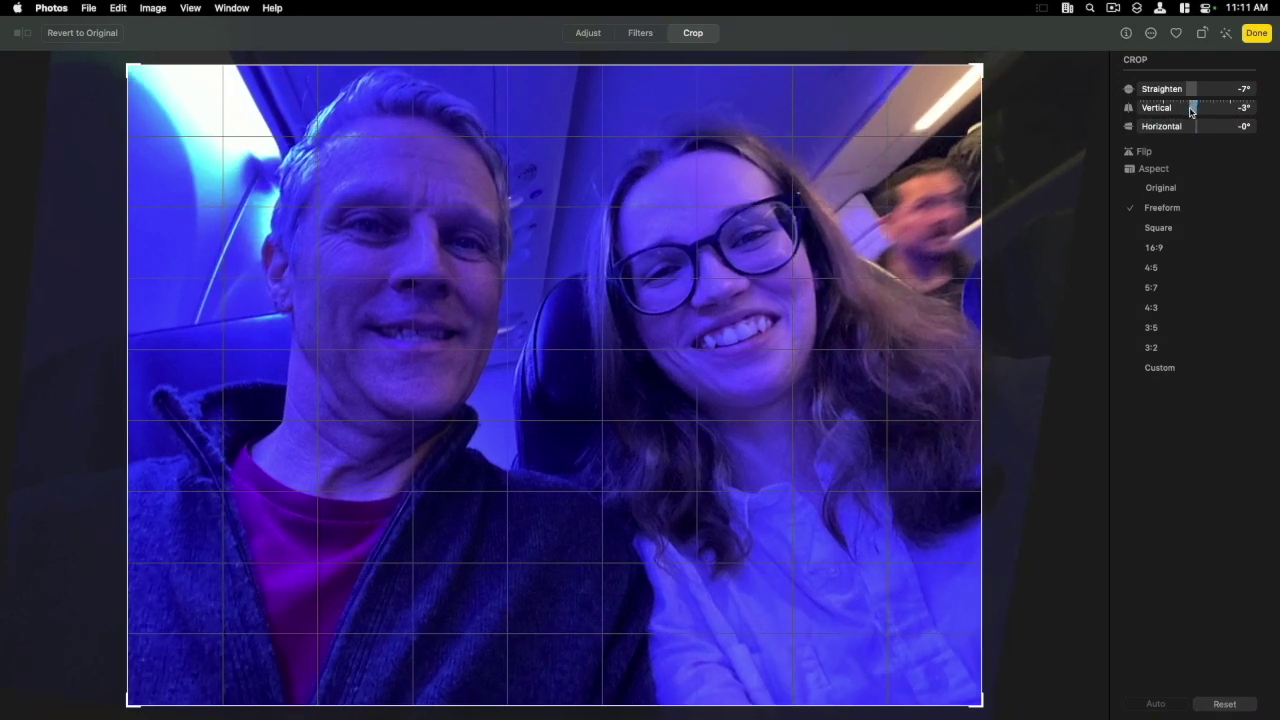
left_click(1256, 33)
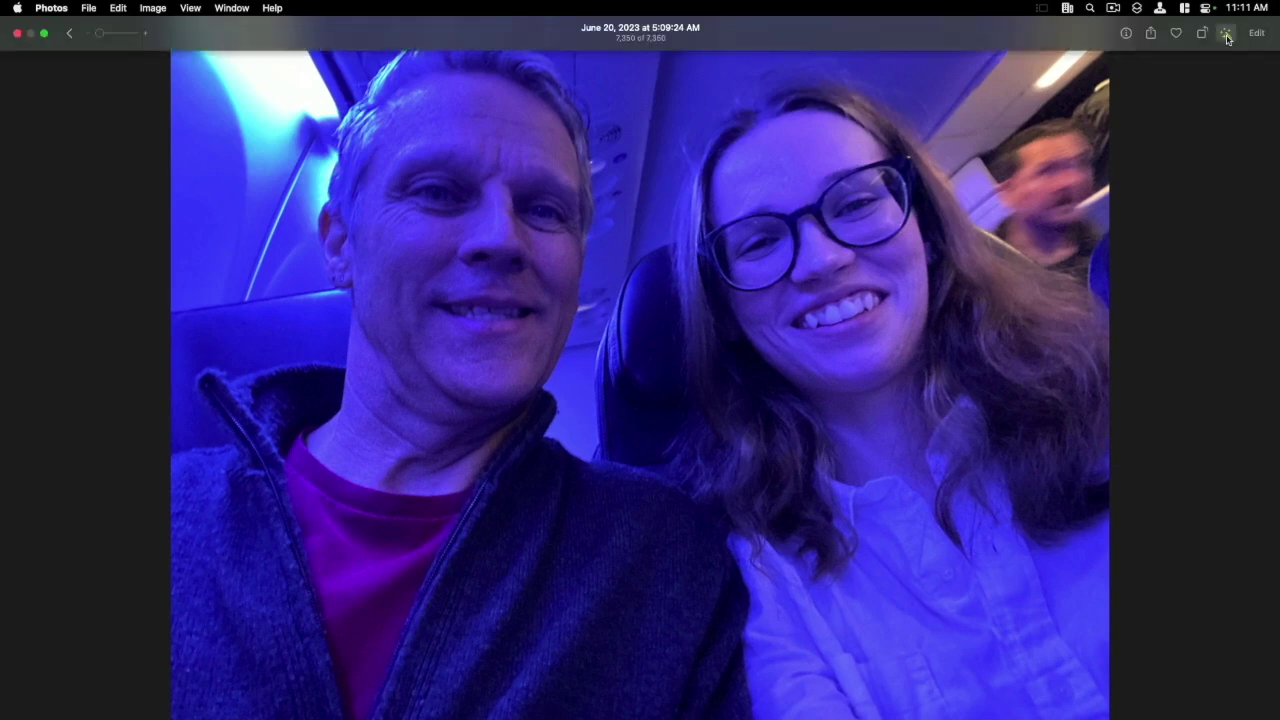
Auto-enhance the selfie, set Brilliance and Brightness to 0.53, Shadows to 0.48 and Highlights to -0.16, and save
left_click(1227, 35)
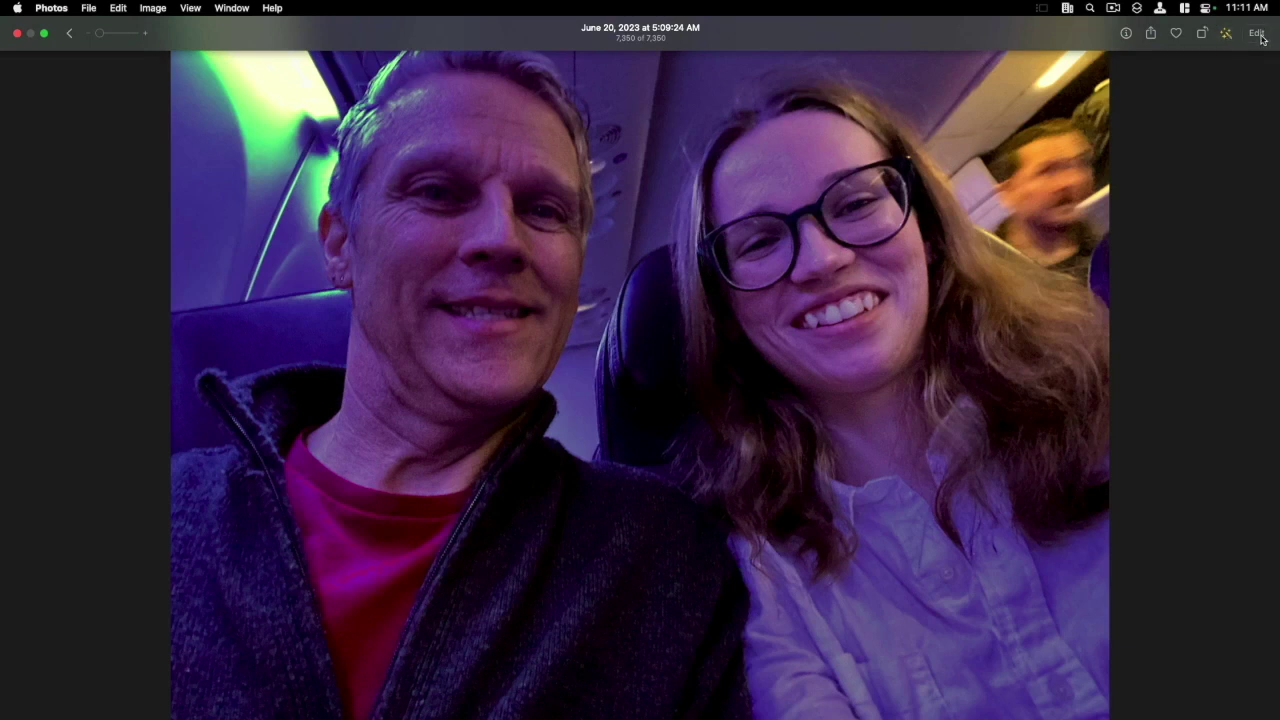
left_click(1256, 33)
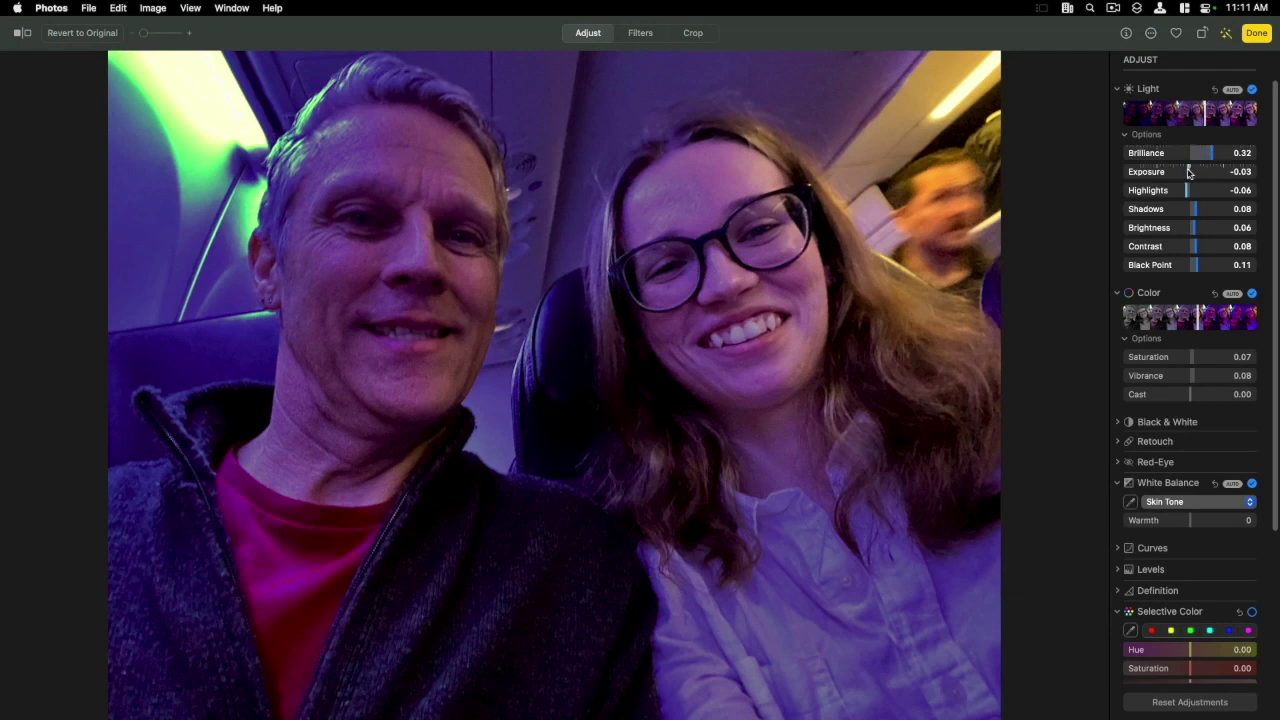
left_click_drag(1211, 156, 1225, 153)
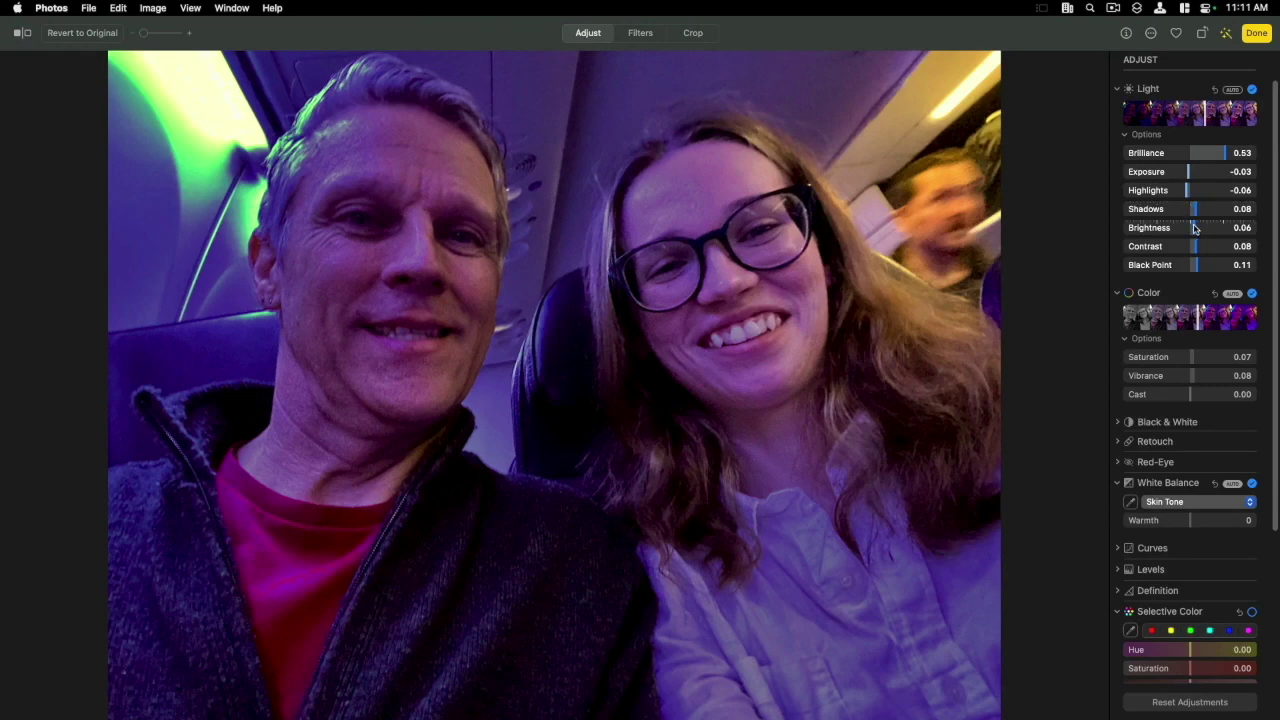
left_click_drag(1195, 228, 1179, 197)
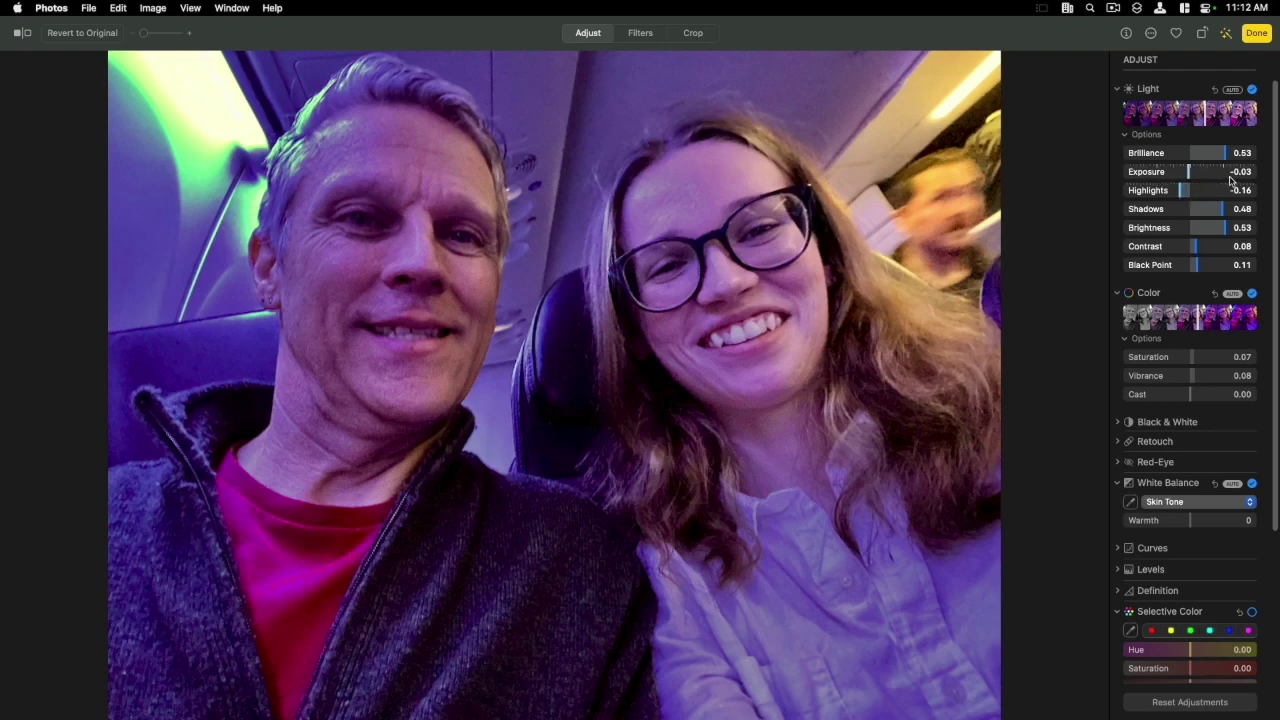
left_click(1257, 34)
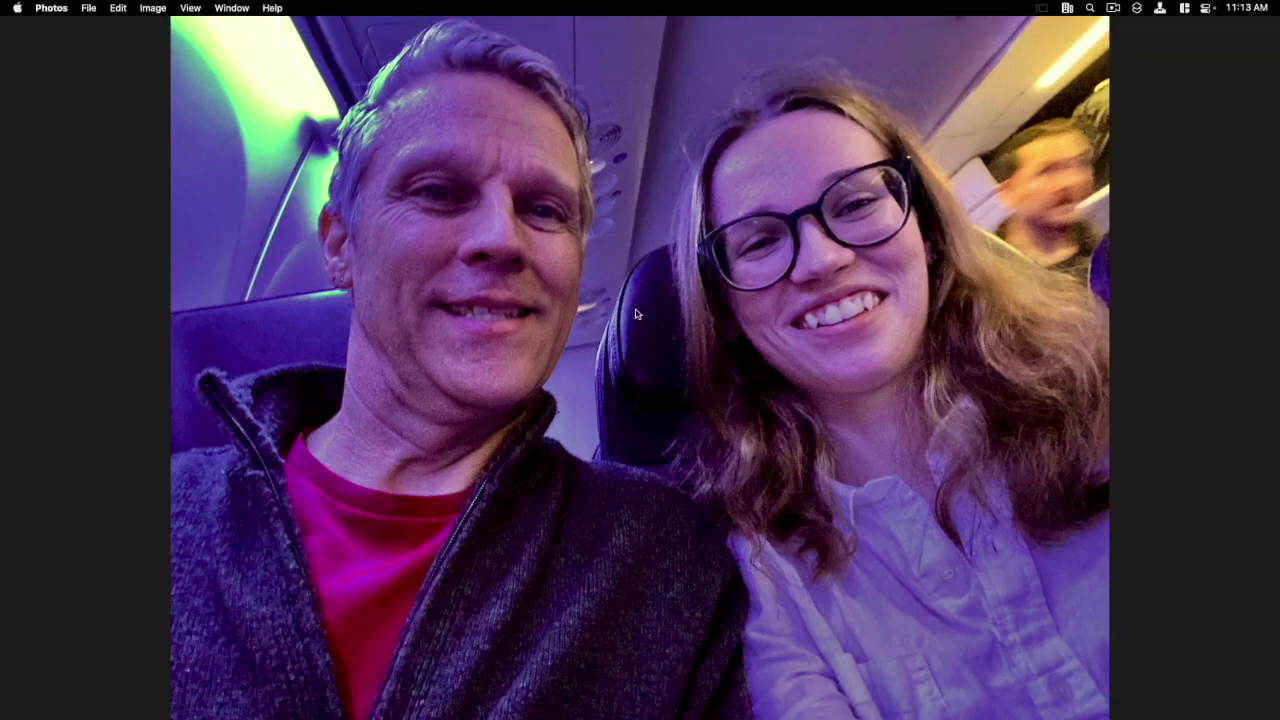
Copy the man in the selfie as a cut-out subject and create a new image from the clipboard in Preview
right_click(789, 229)
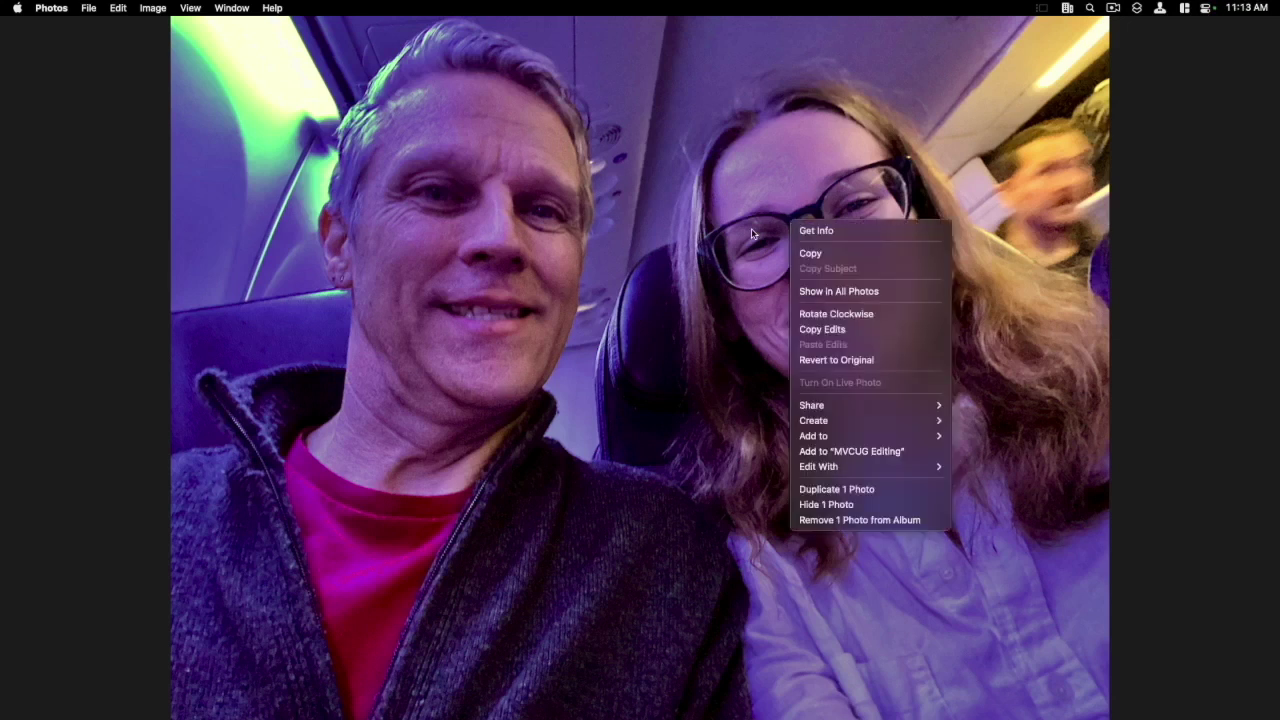
right_click(491, 211)
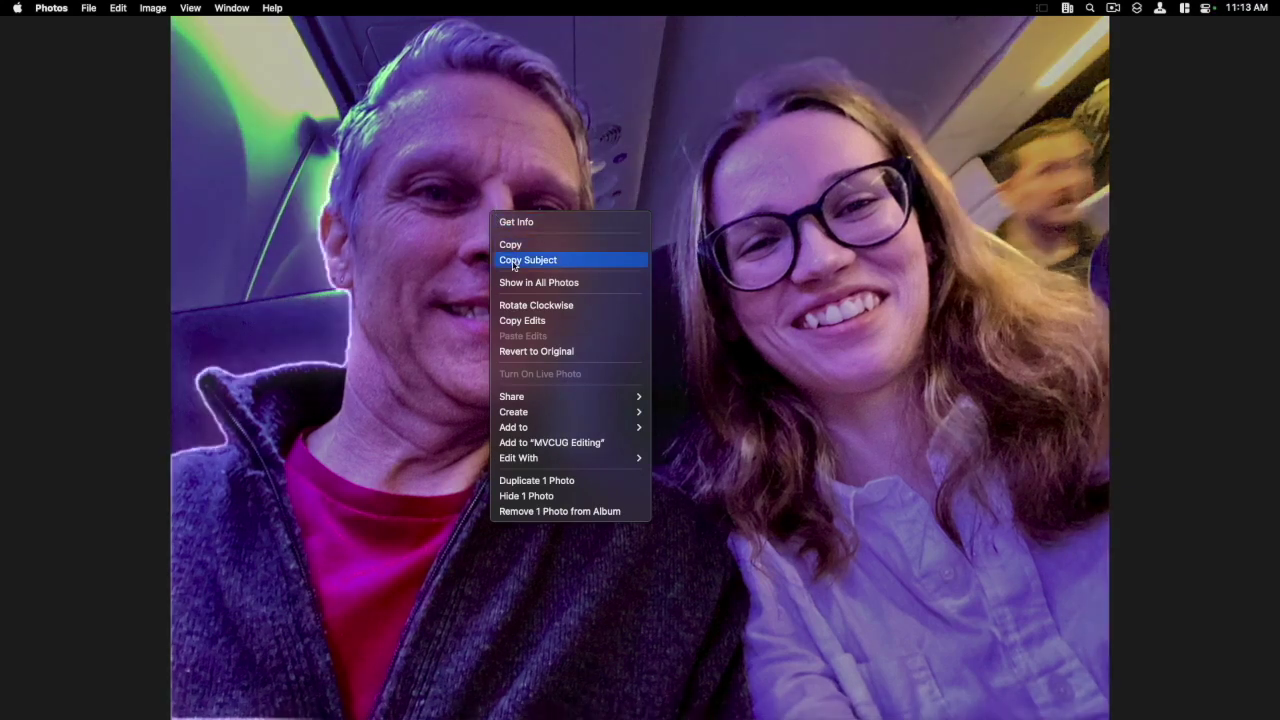
left_click(513, 261)
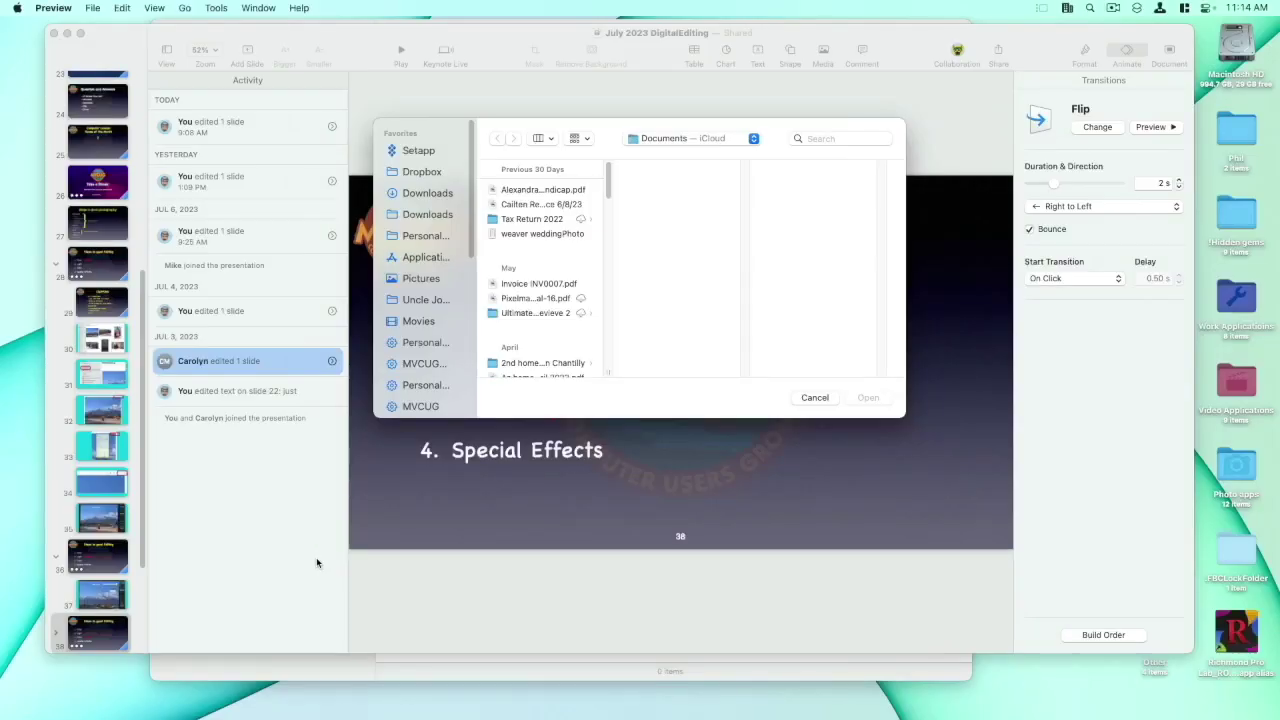
left_click(93, 9)
left_click(112, 30)
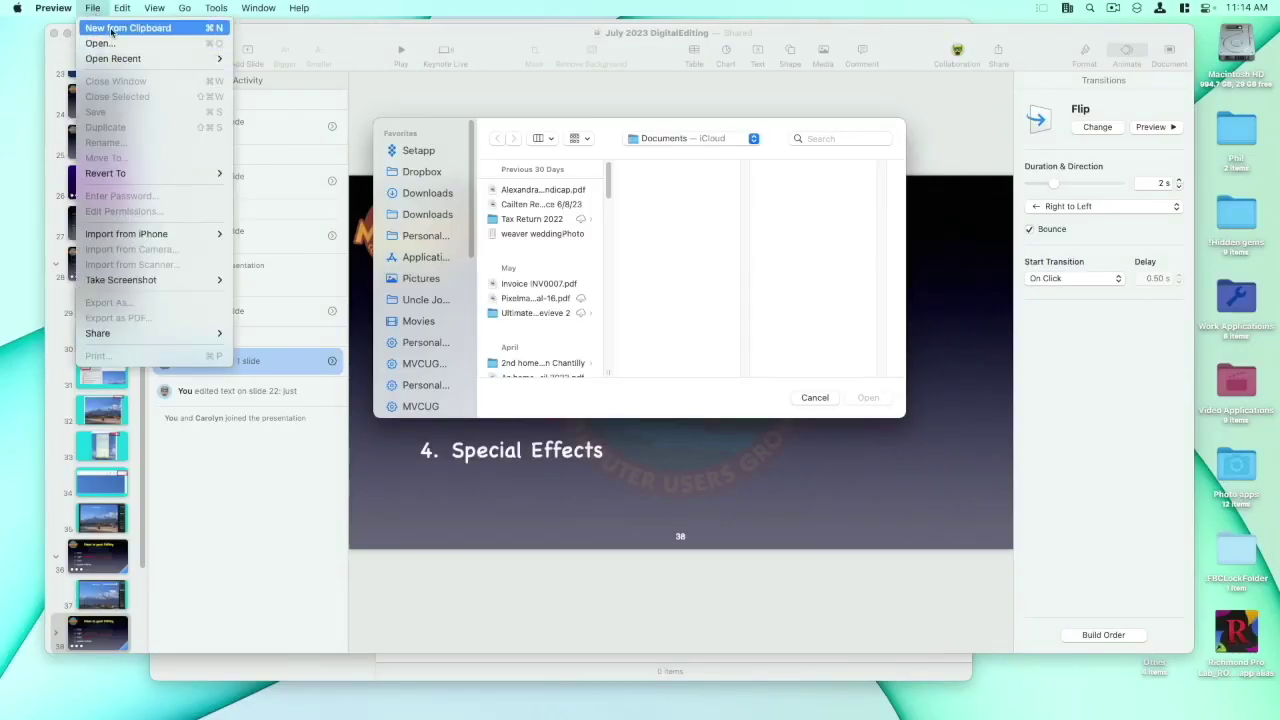
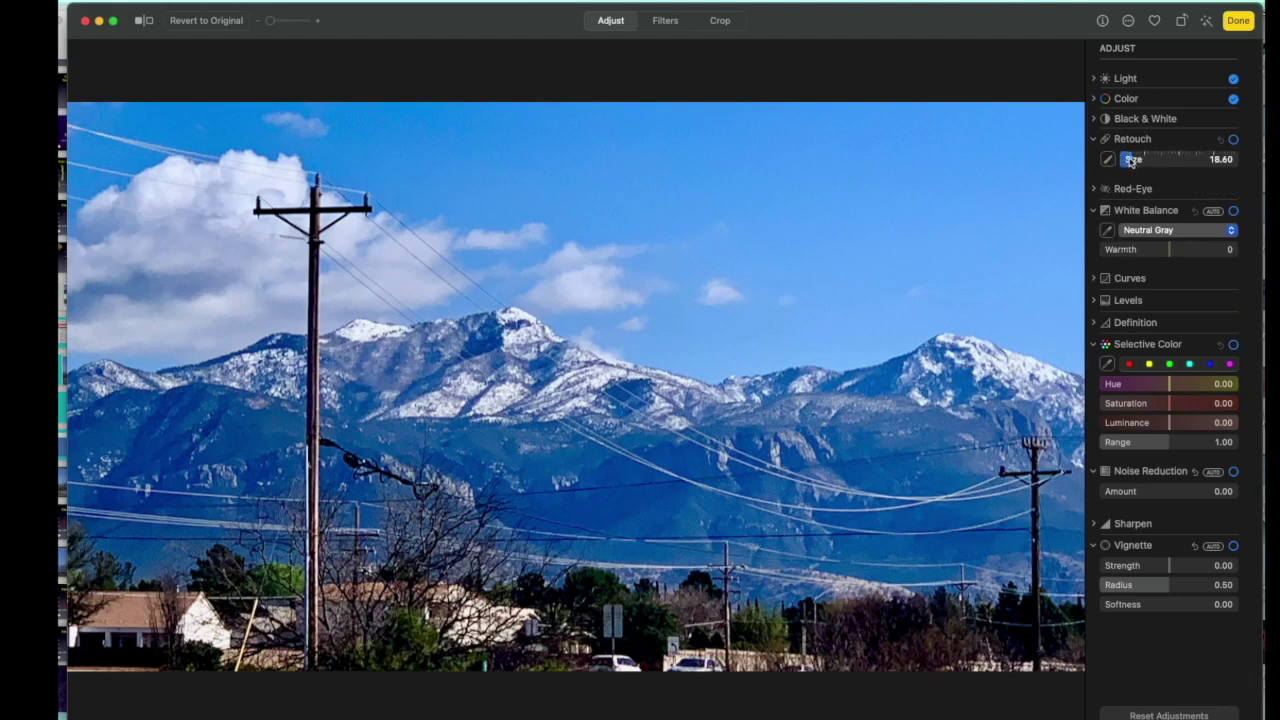
Activate the Retouch brush at size 4.50 and paint out power line segments across the snowy mountain slope
left_click(1107, 160)
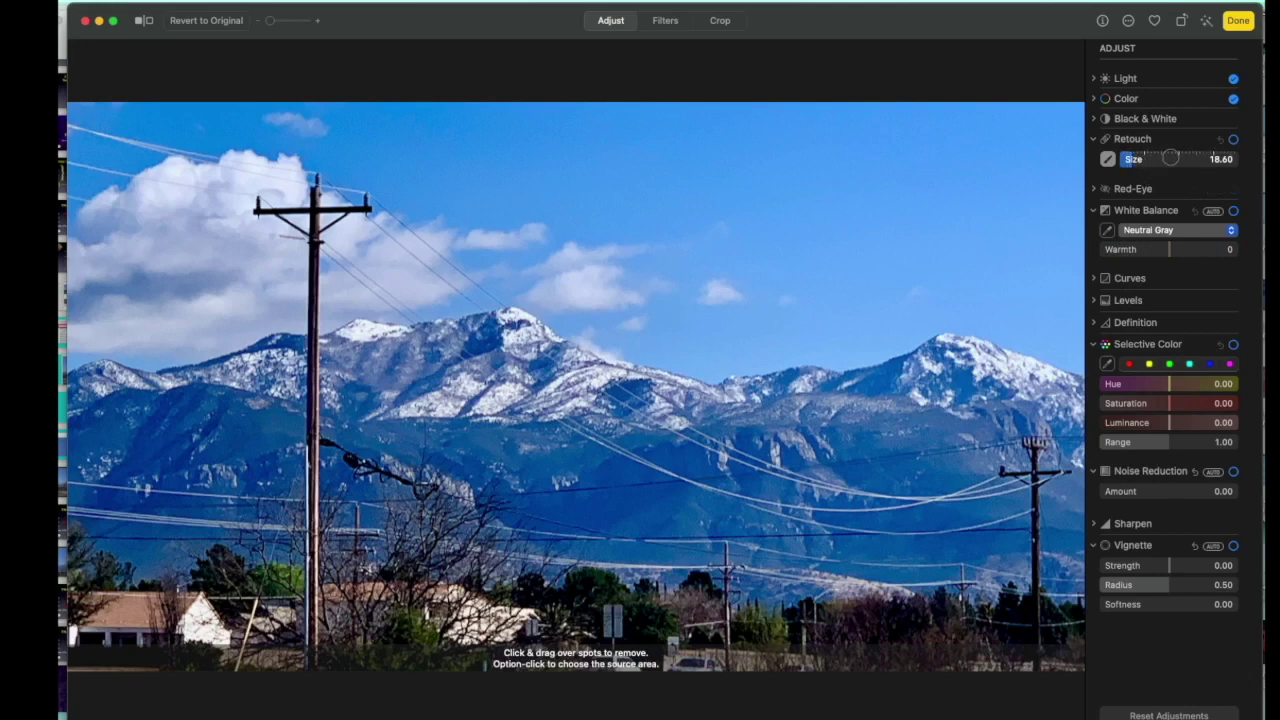
left_click_drag(1136, 159, 1124, 159)
scroll(672, 375, "up", 3)
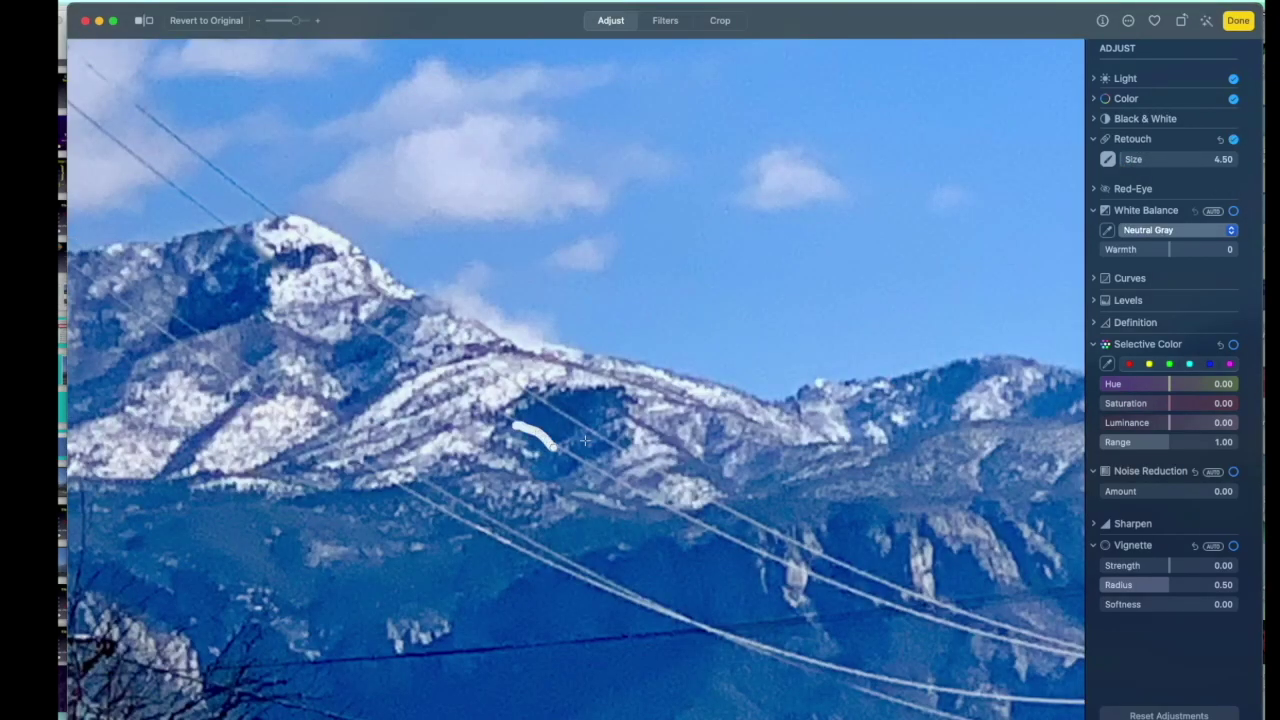
mouse_move(541, 402)
left_mouse_down()
mouse_move(617, 450)
mouse_move(555, 446)
mouse_move(582, 463)
mouse_move(587, 465)
left_mouse_up()
left_click_drag(363, 323, 396, 347)
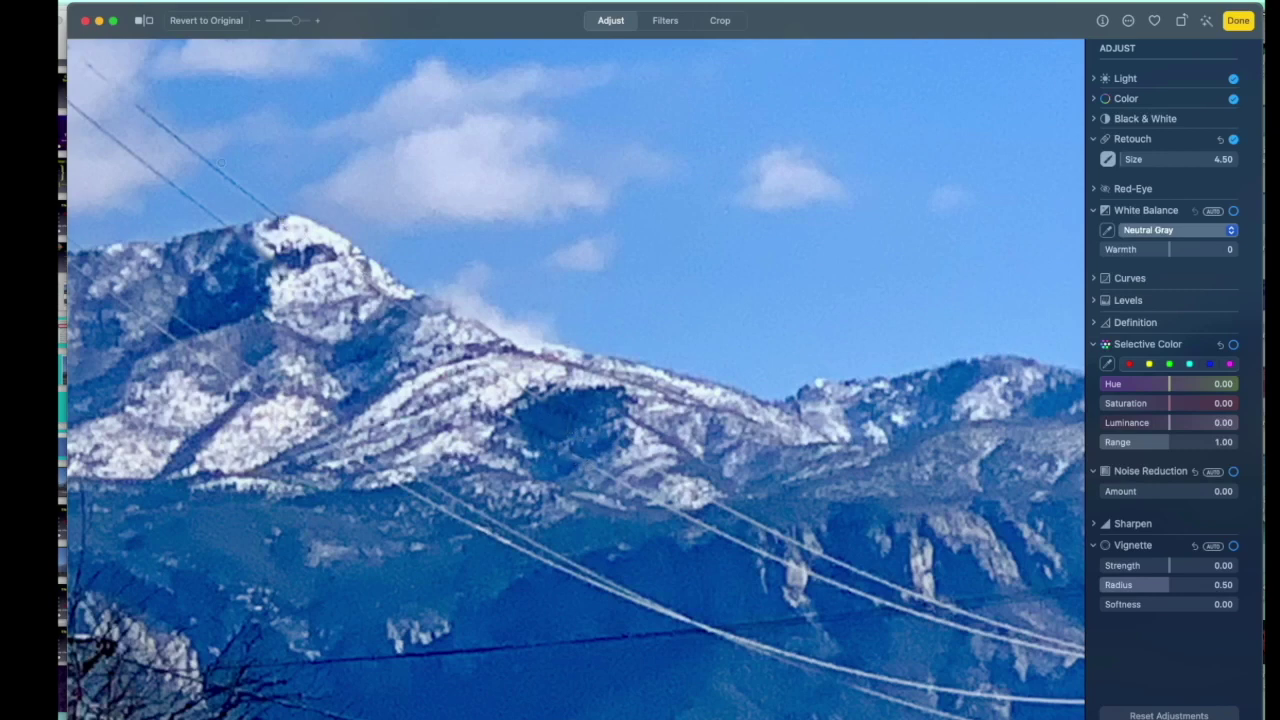
Retouch away segments of the two power lines in the sky beside the peak and save the photo
mouse_move(140, 110)
left_mouse_down()
mouse_move(170, 135)
mouse_move(150, 114)
mouse_move(162, 121)
left_mouse_up()
left_click_drag(211, 166, 250, 195)
left_click_drag(165, 182, 200, 208)
left_click_drag(98, 125, 160, 176)
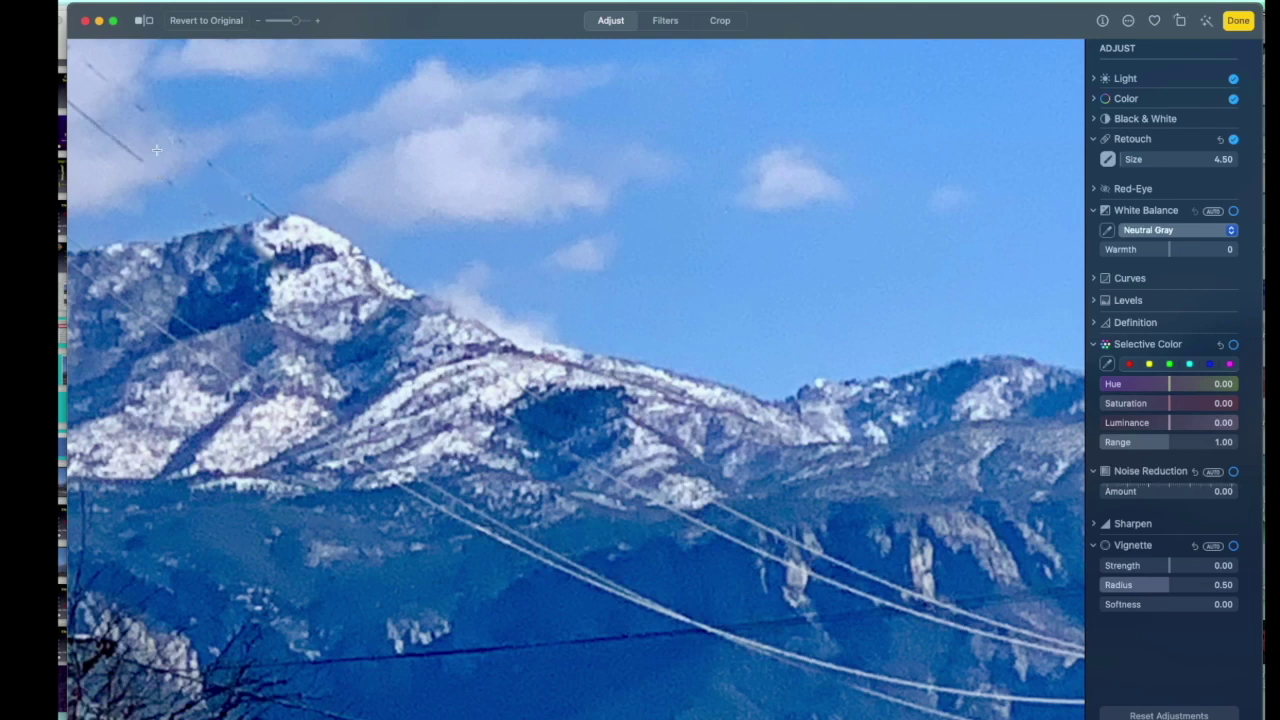
left_click_drag(144, 158, 112, 137)
left_click_drag(116, 140, 84, 110)
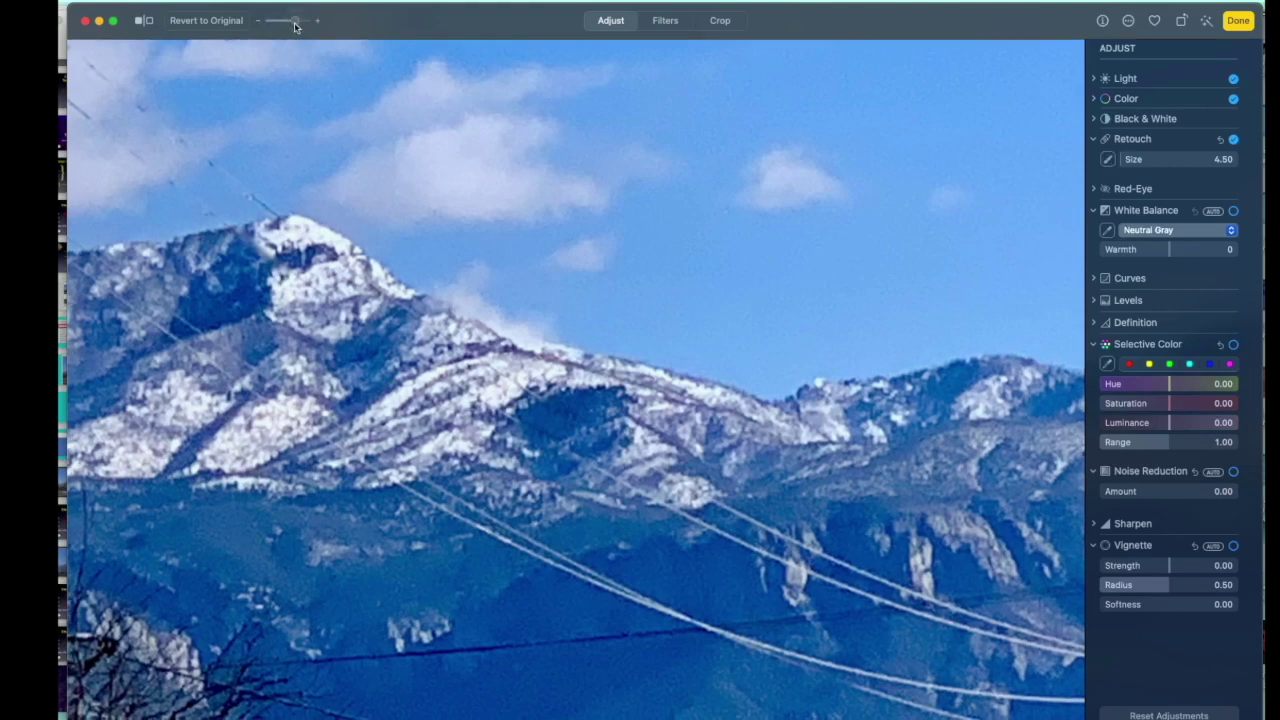
left_click_drag(295, 26, 270, 27)
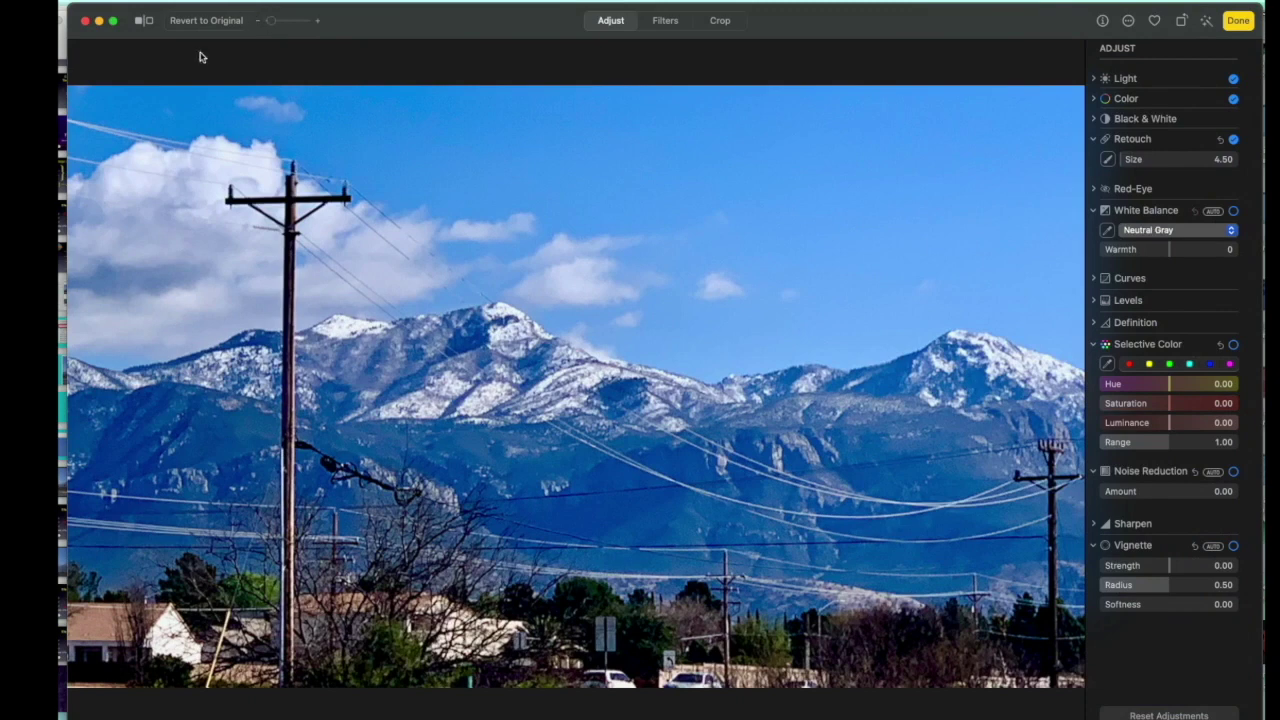
key("Return")
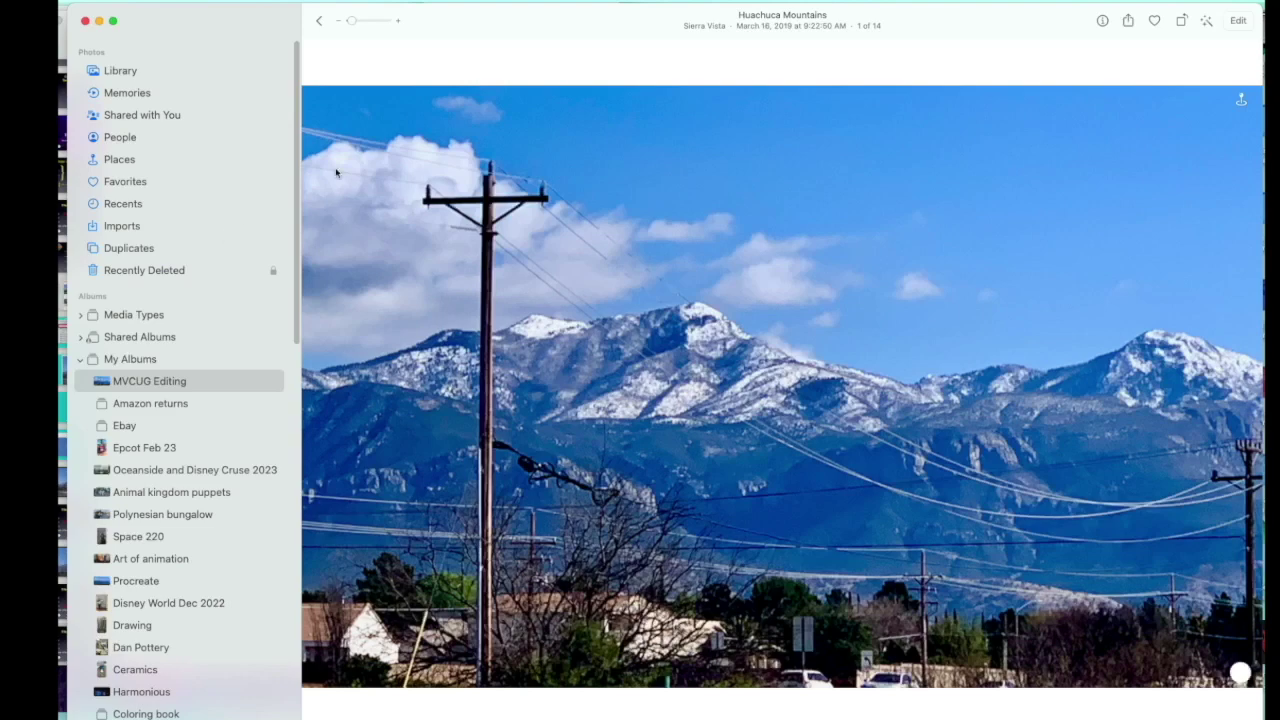
Return to the MVCUG Editing album and open the middle of the three Daisy Duck photos for editing
left_click(318, 21)
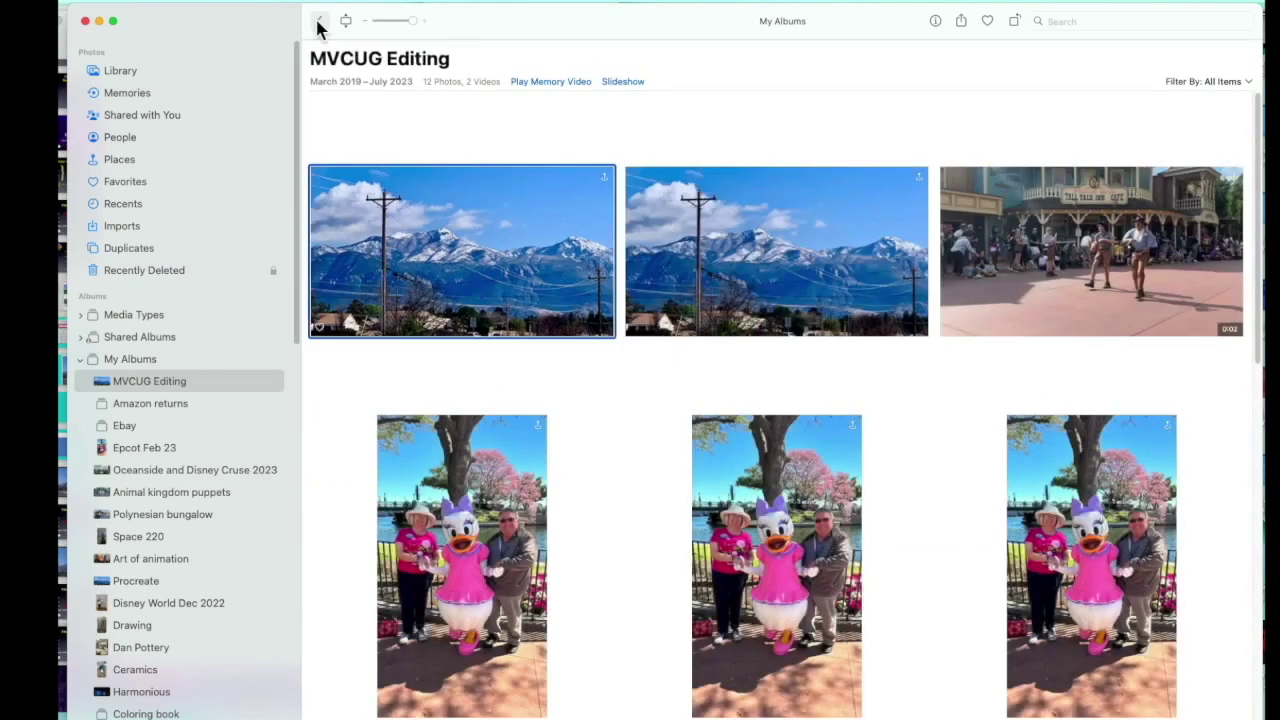
double_click(777, 510)
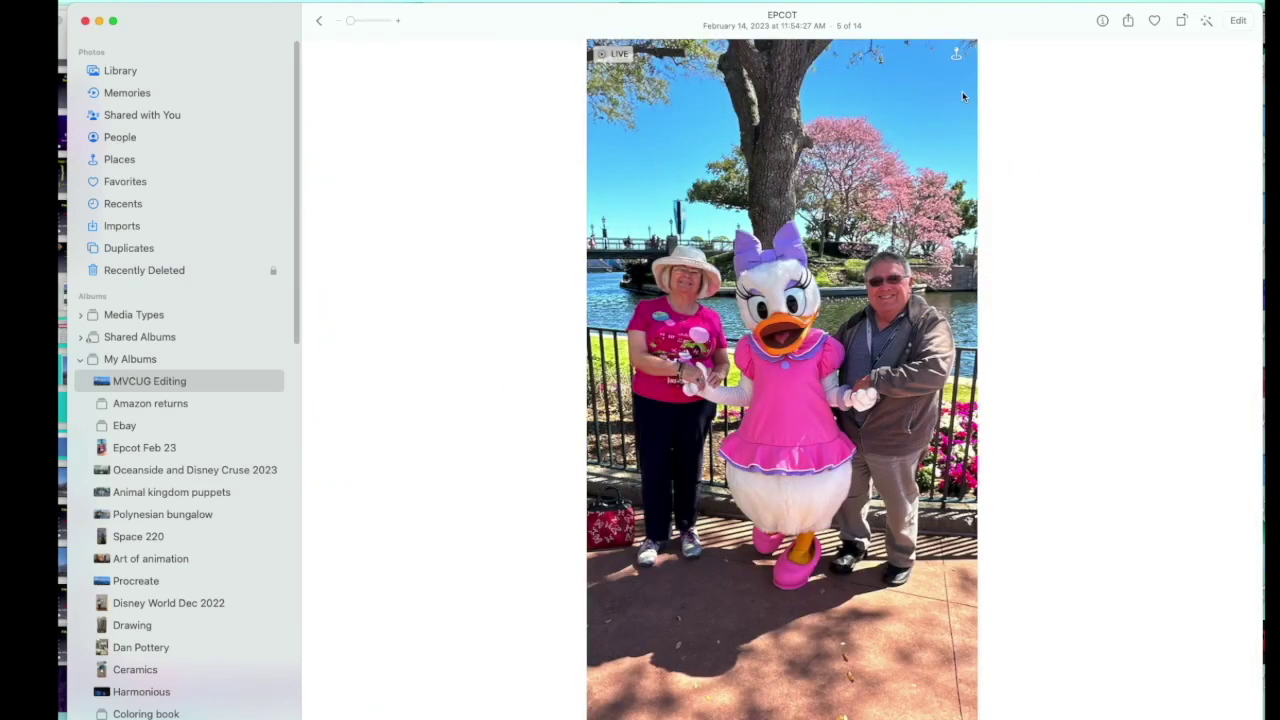
left_click(1236, 24)
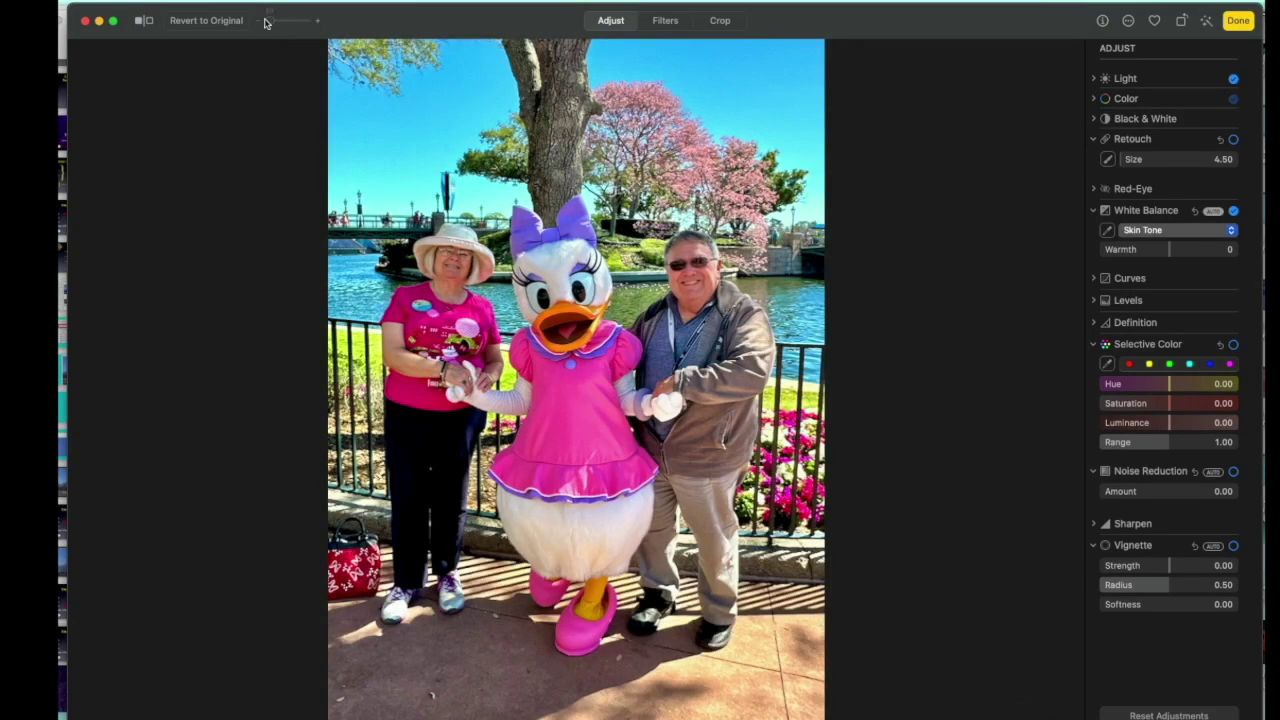
Retouch out the leaves around Daisy's pink shoes and on the sunlit pavement with a size 16.75 brush
left_click_drag(270, 20, 281, 20)
scroll(398, 112, "down", 2)
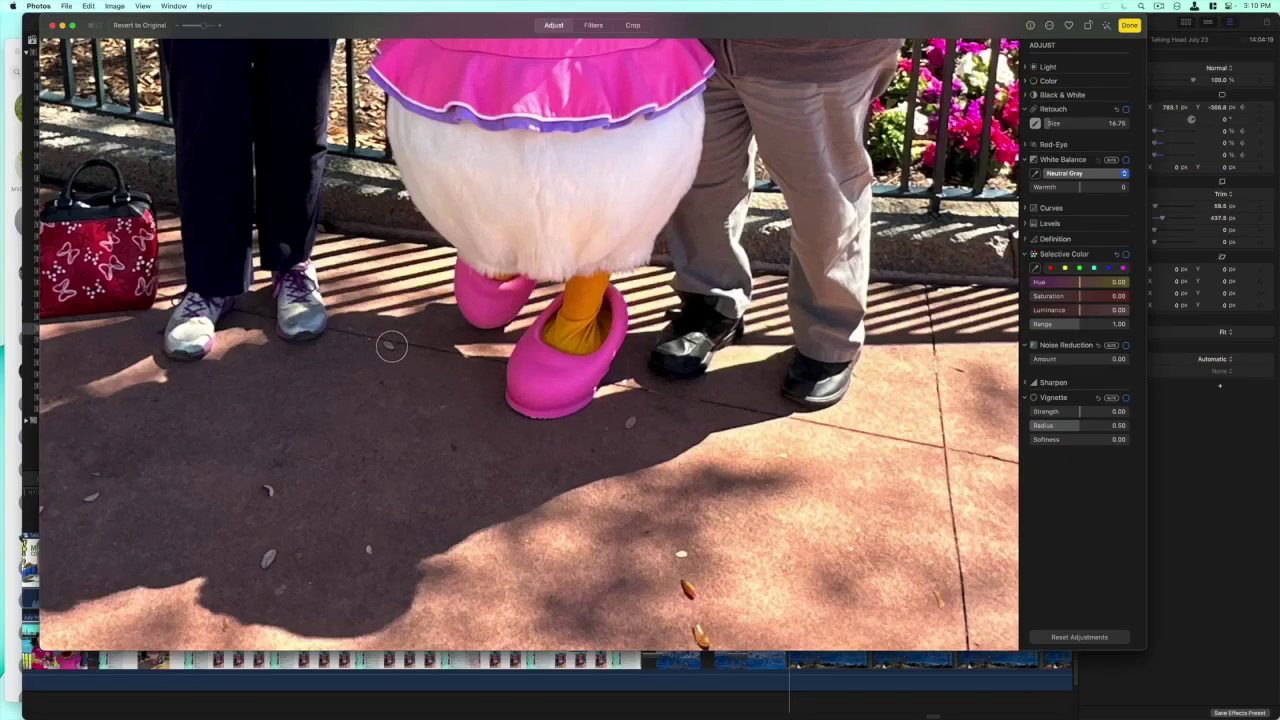
left_click(390, 346)
left_click(630, 421)
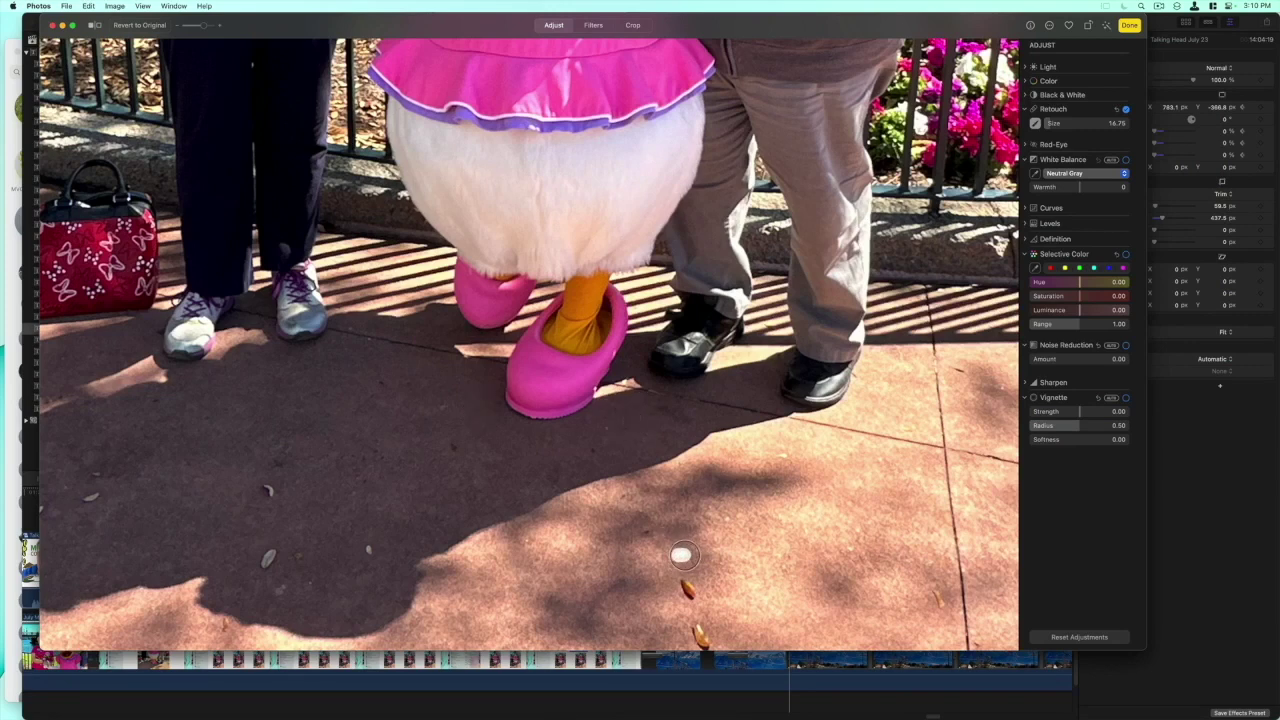
left_click(683, 555)
left_click(690, 588)
left_click(700, 633)
Remove the remaining leaves and specks from the shadowed pavement with the Retouch brush
left_click(363, 548)
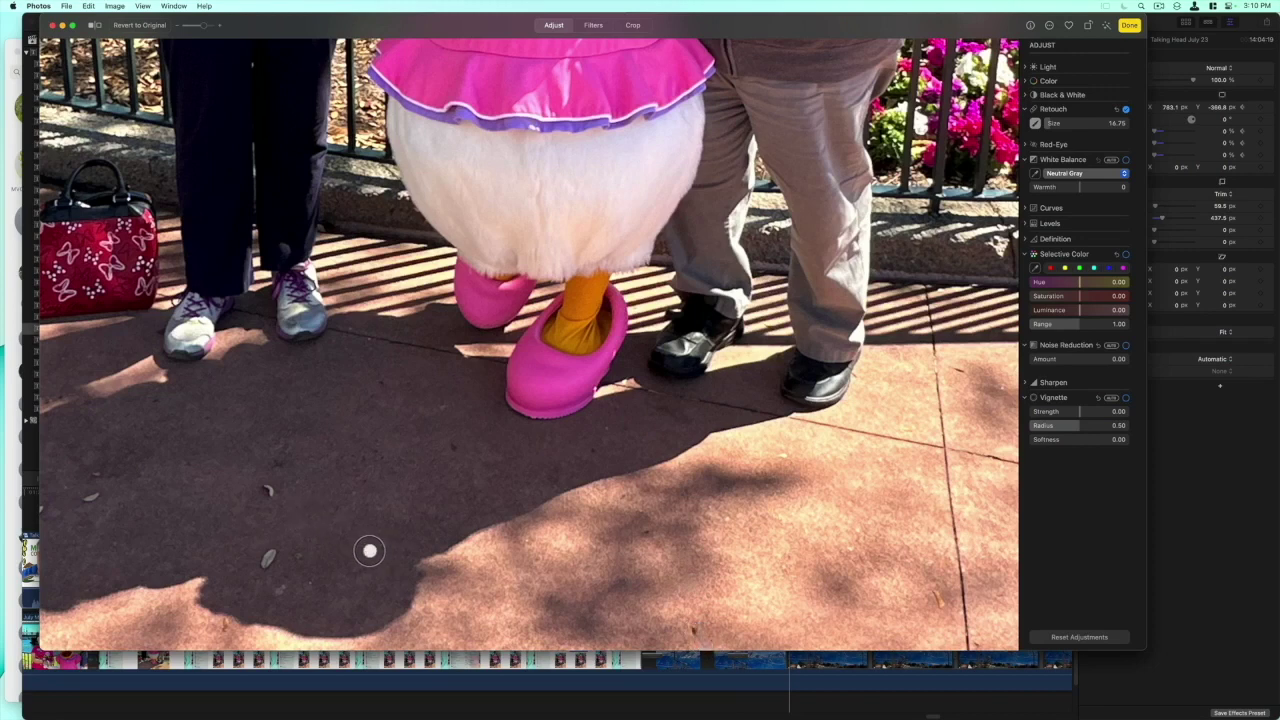
left_click(271, 553)
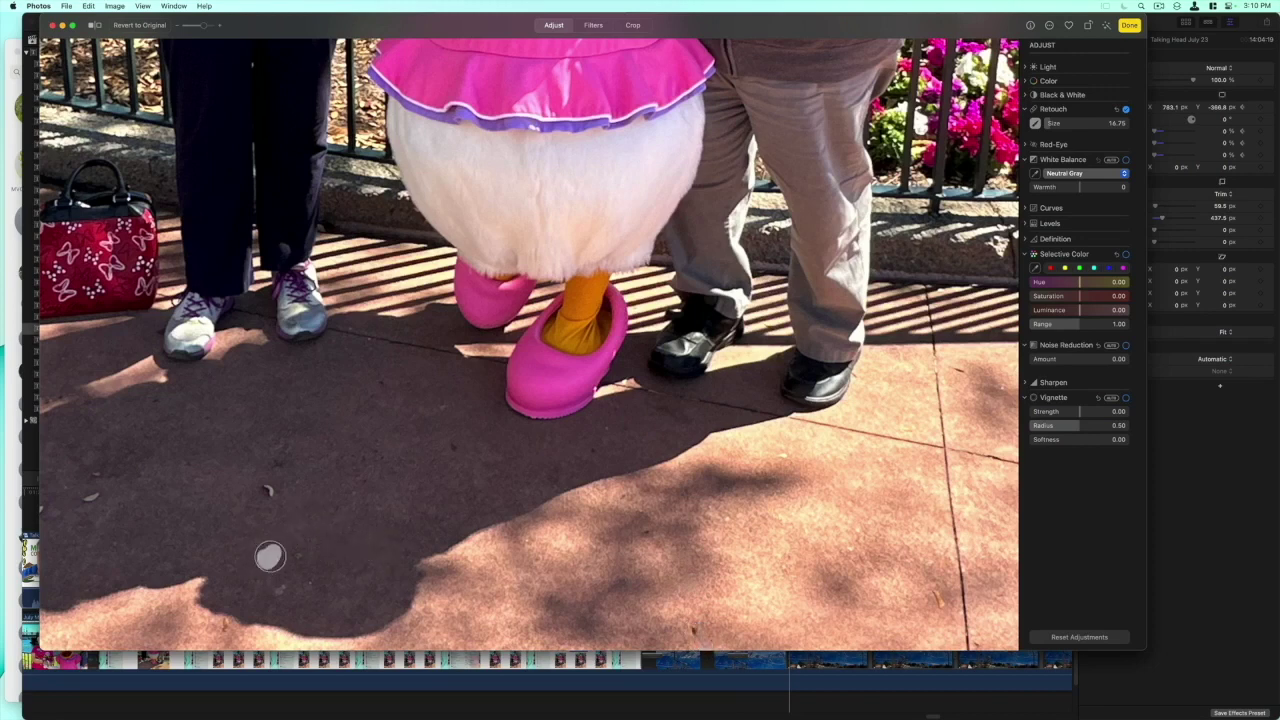
left_click(268, 491)
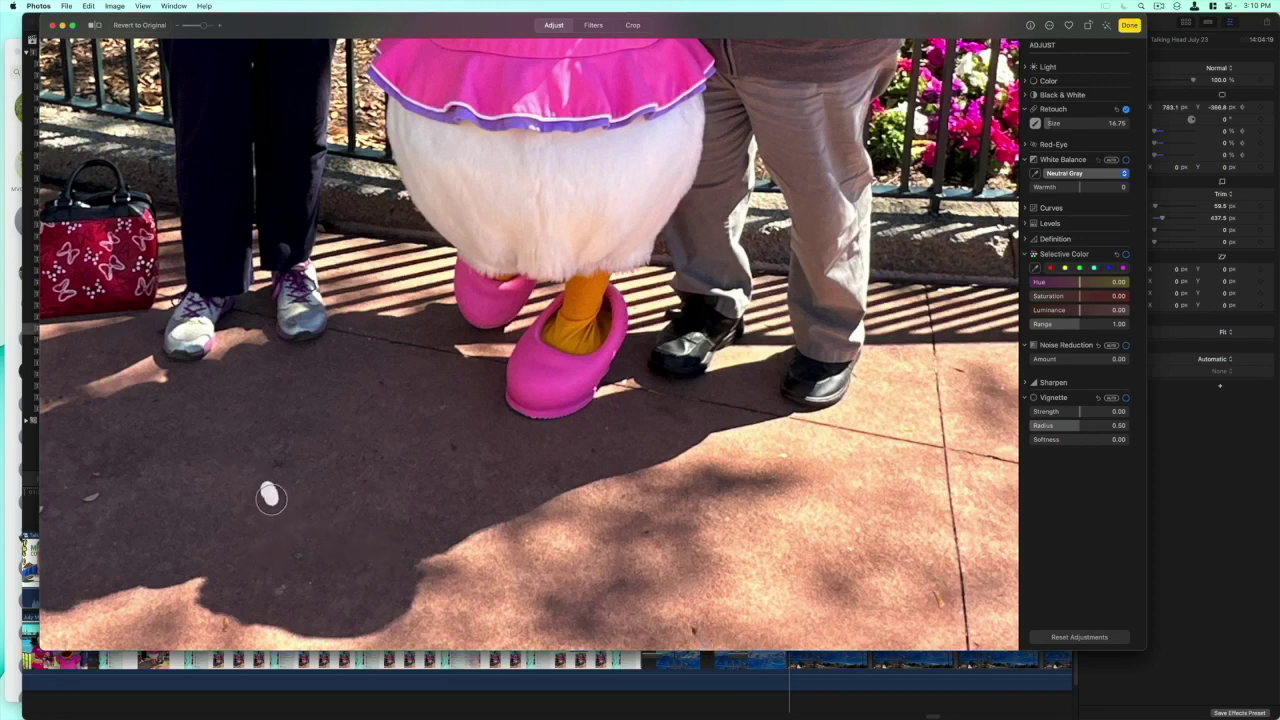
left_click(95, 482)
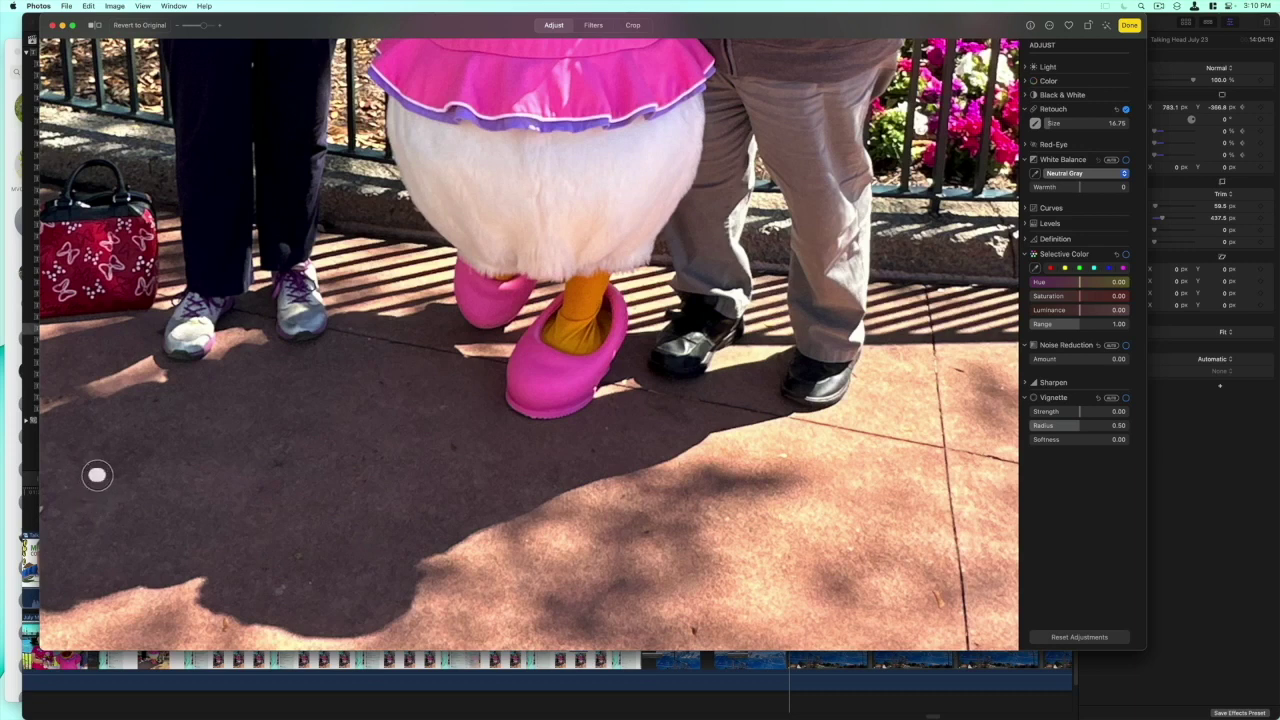
left_click(277, 591)
left_click(297, 558)
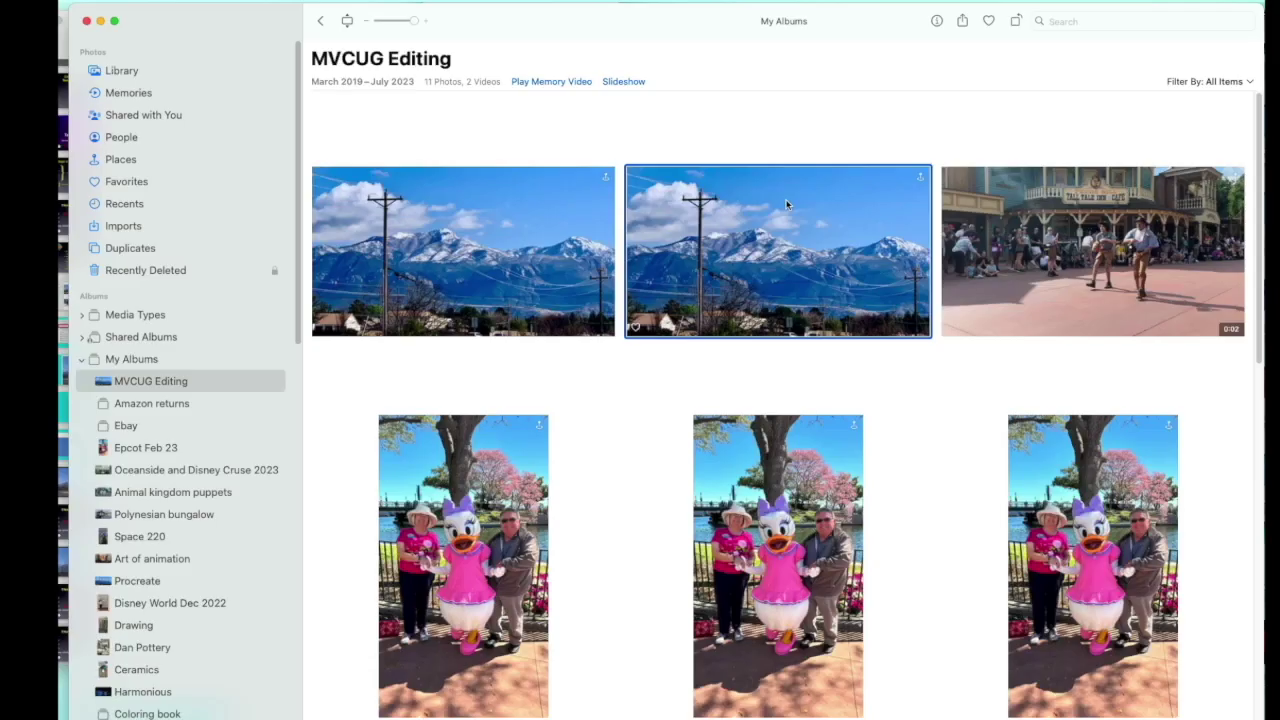
Open the selected mountain photo in Adobe Photoshop (Beta) for external editing and choose the Remove Tool
left_click(90, 0)
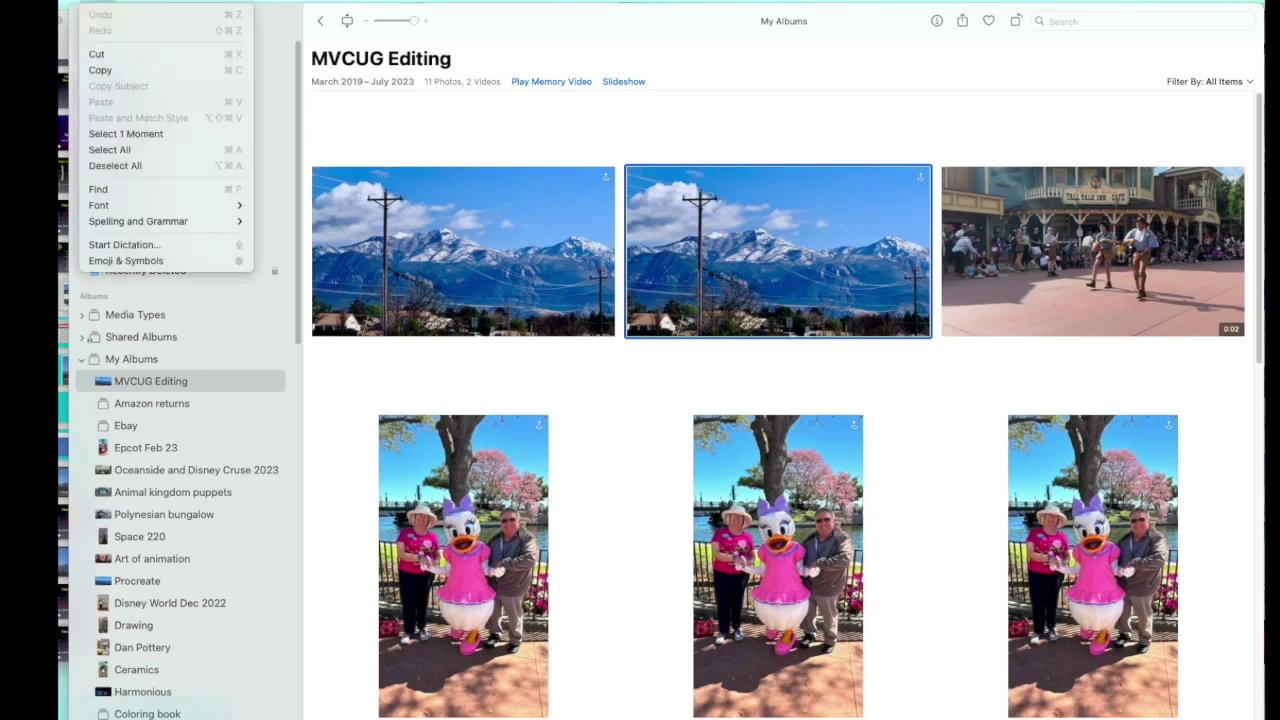
mouse_move(200, 411)
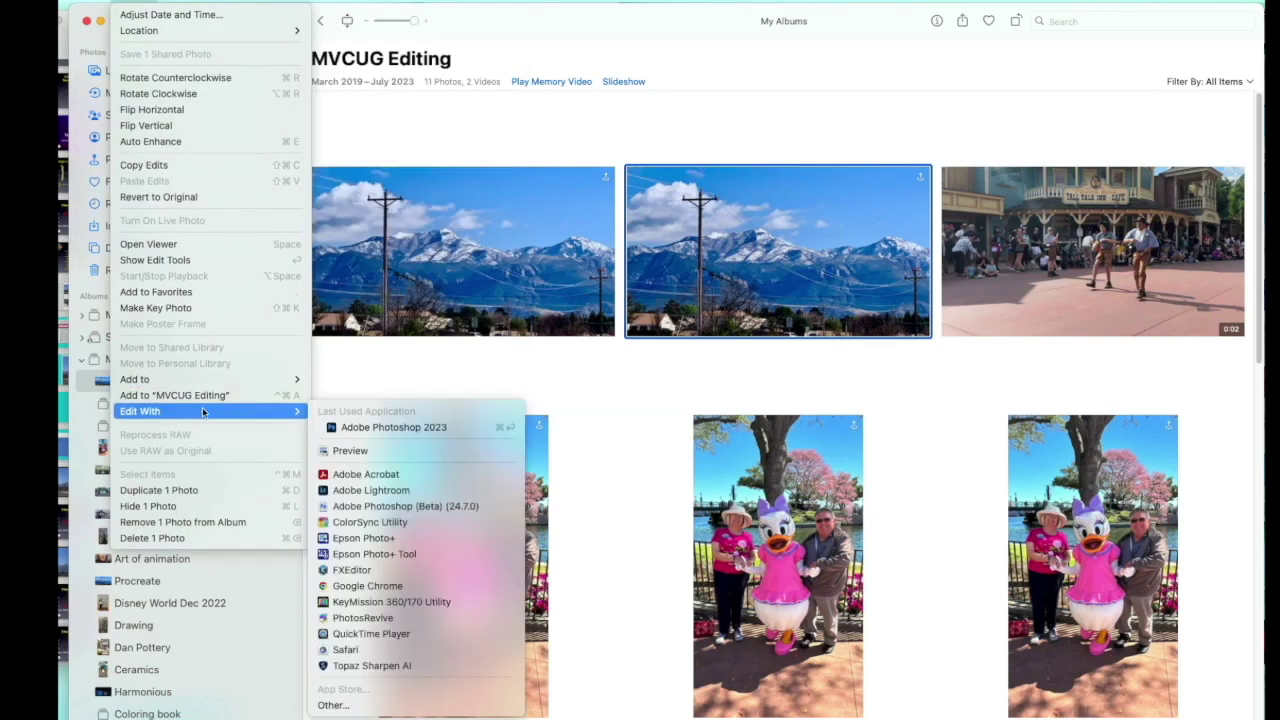
left_click(393, 508)
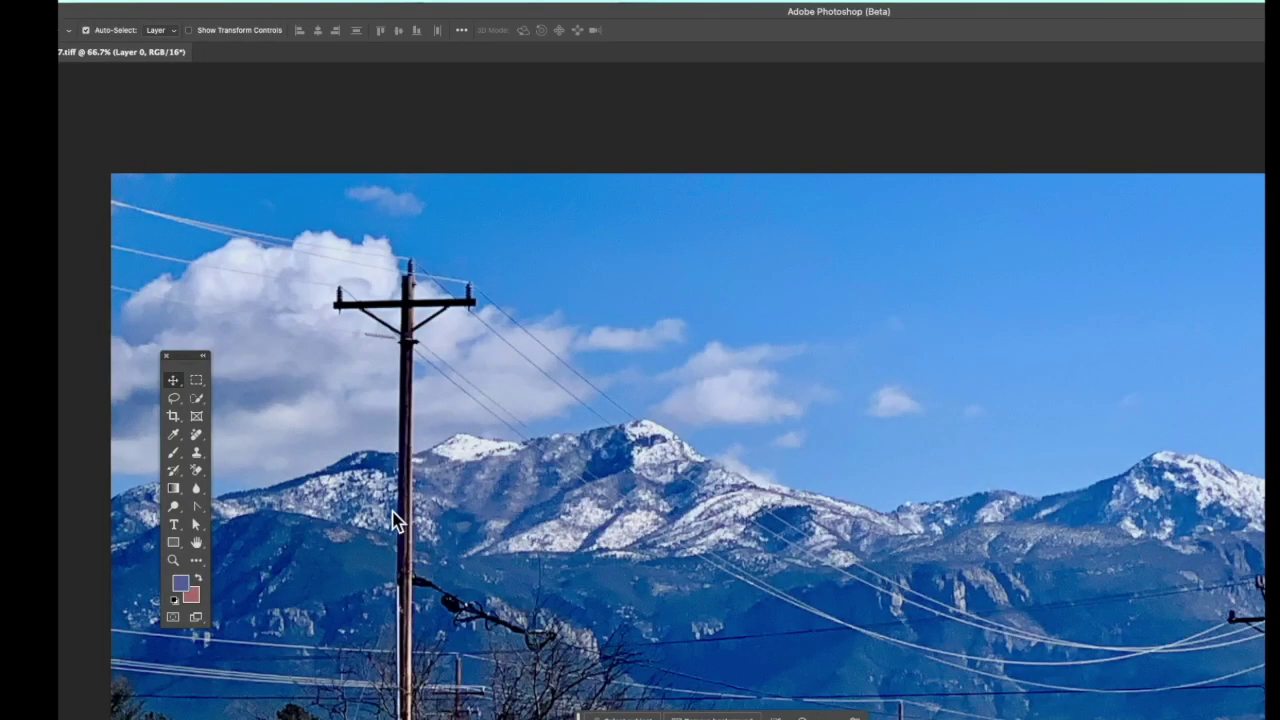
left_click(197, 436)
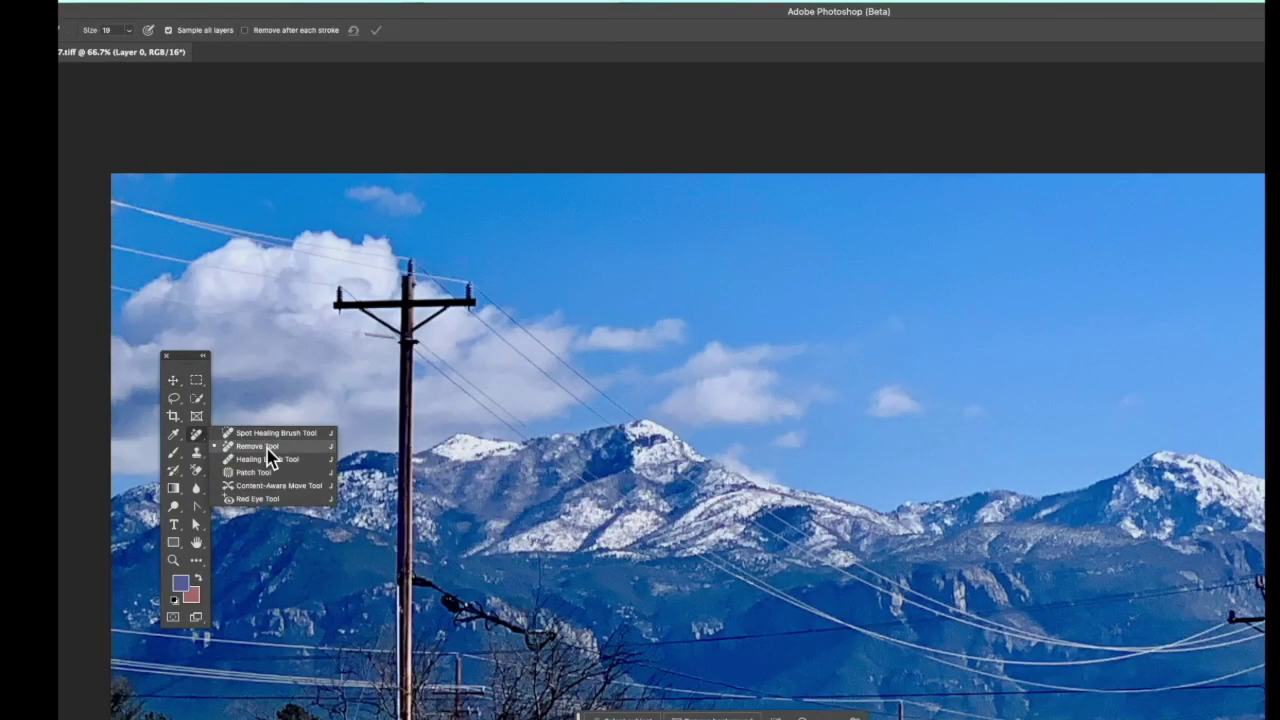
left_click(267, 446)
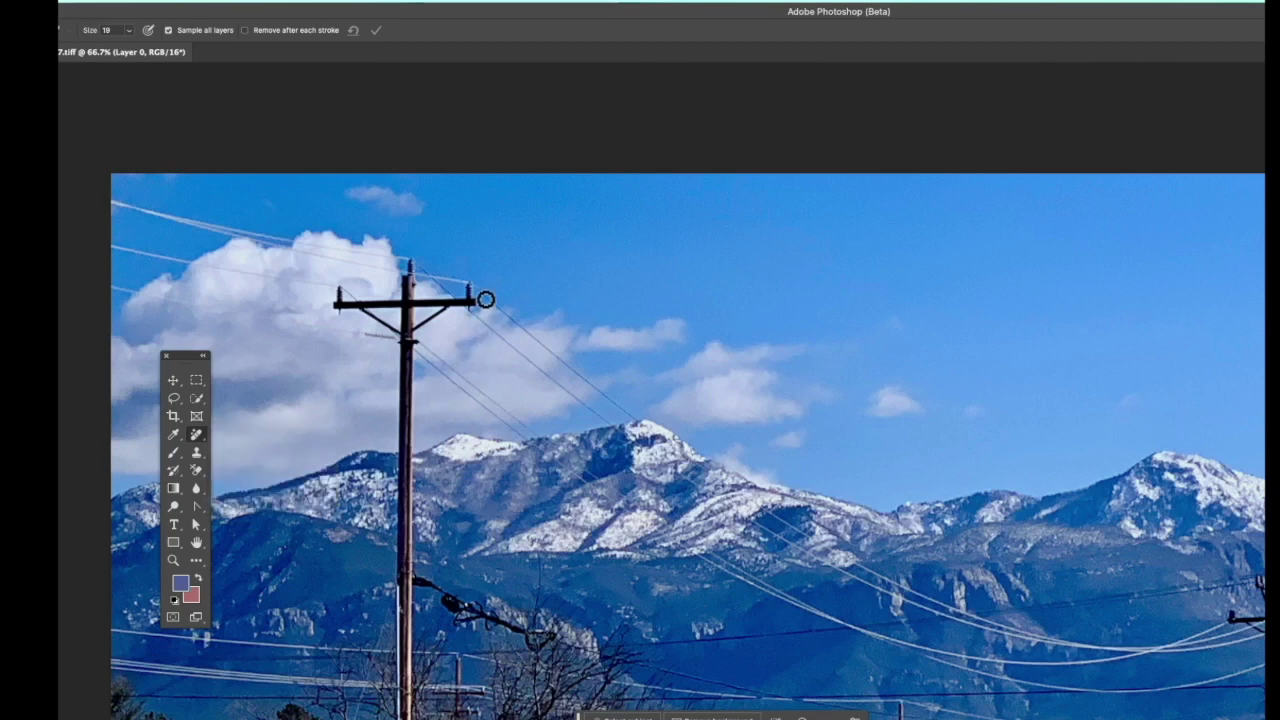
Remove the two power lines running from the crossarm to the main peak with the size 19 brush
mouse_move(485, 300)
left_mouse_down()
mouse_move(599, 366)
mouse_move(639, 422)
left_mouse_up()
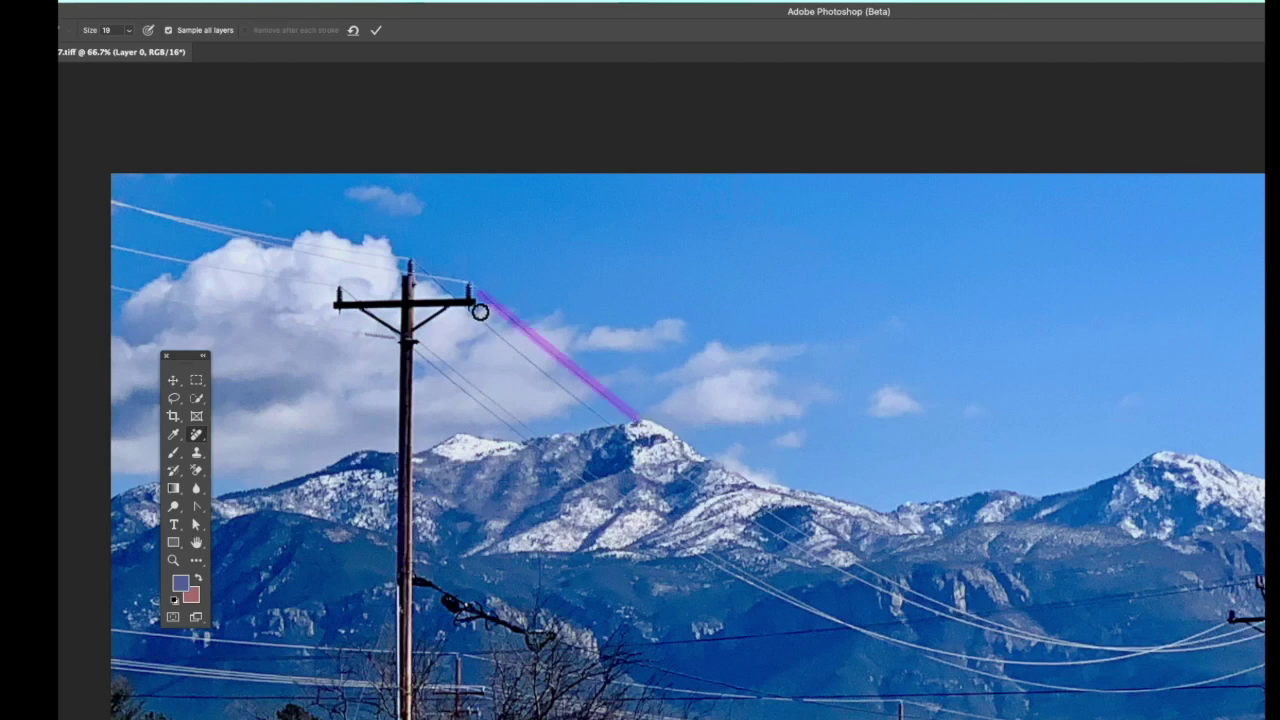
left_click(475, 319, "shift")
key("Return")
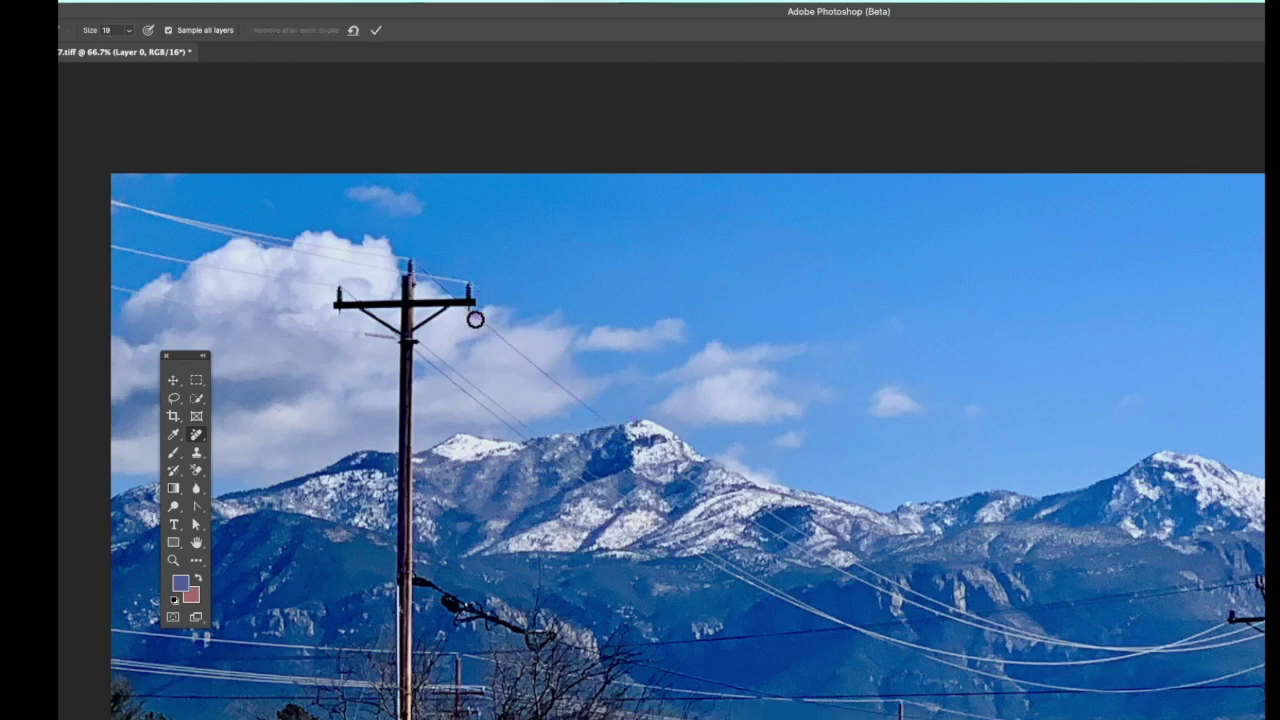
left_click(618, 428, "shift")
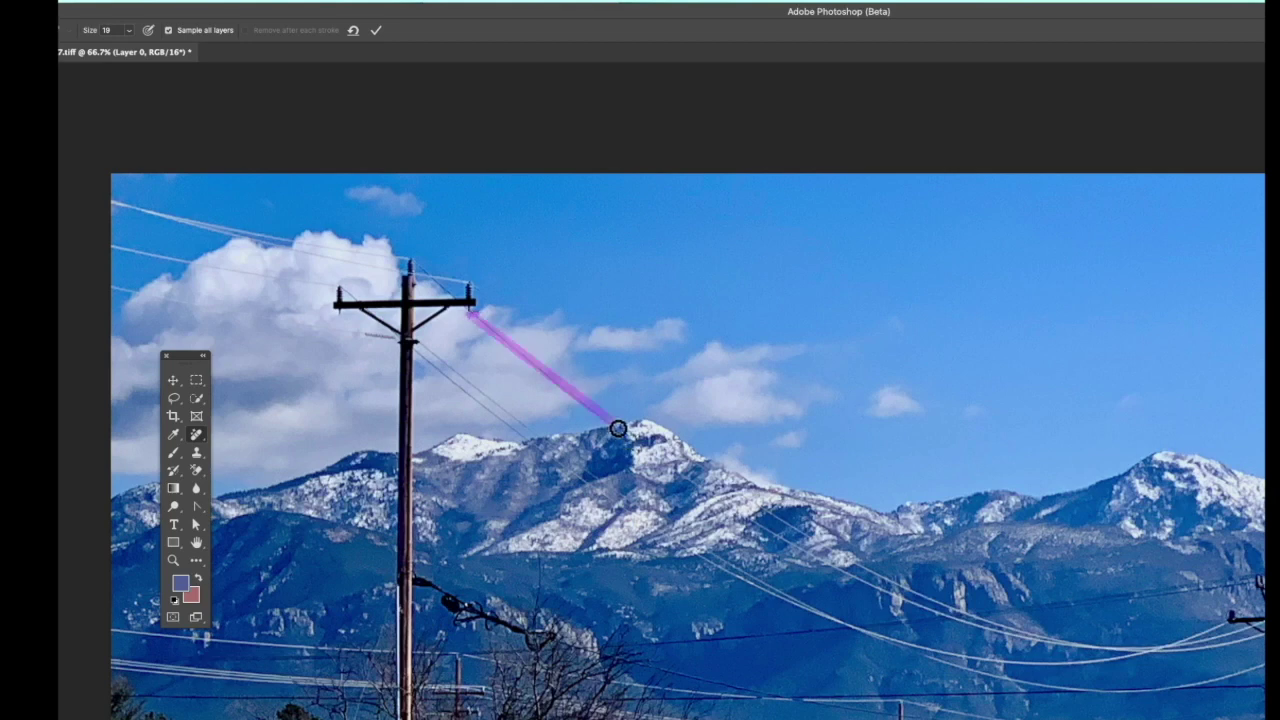
key("Return")
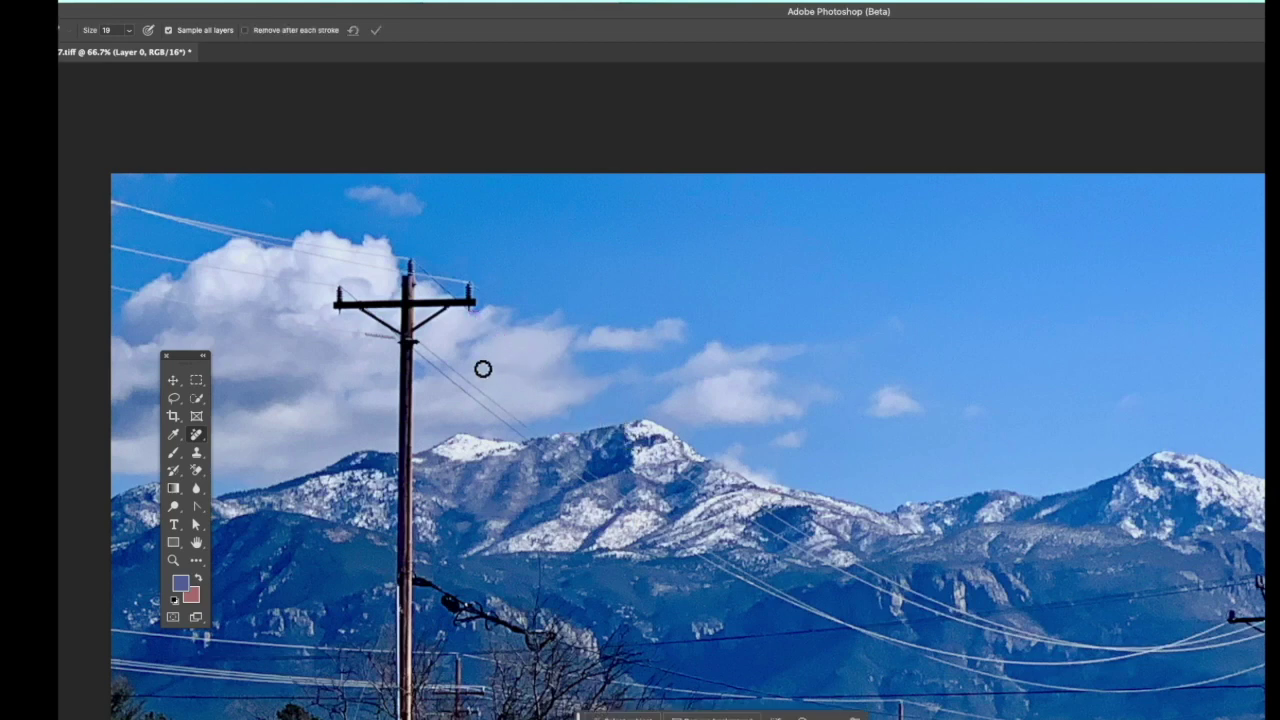
Remove the two lower power lines between the utility pole and the mountain ridge with straight Remove Tool strokes
left_click(421, 345)
left_click(535, 437, "shift")
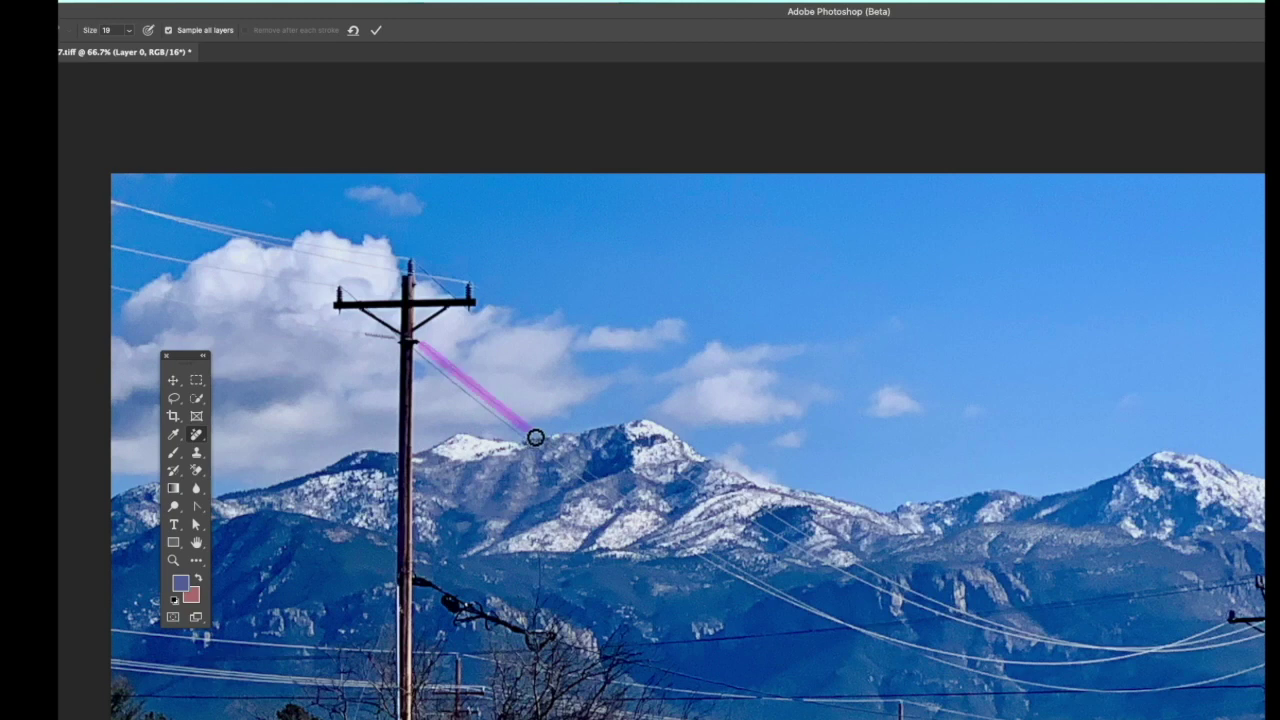
key("Return")
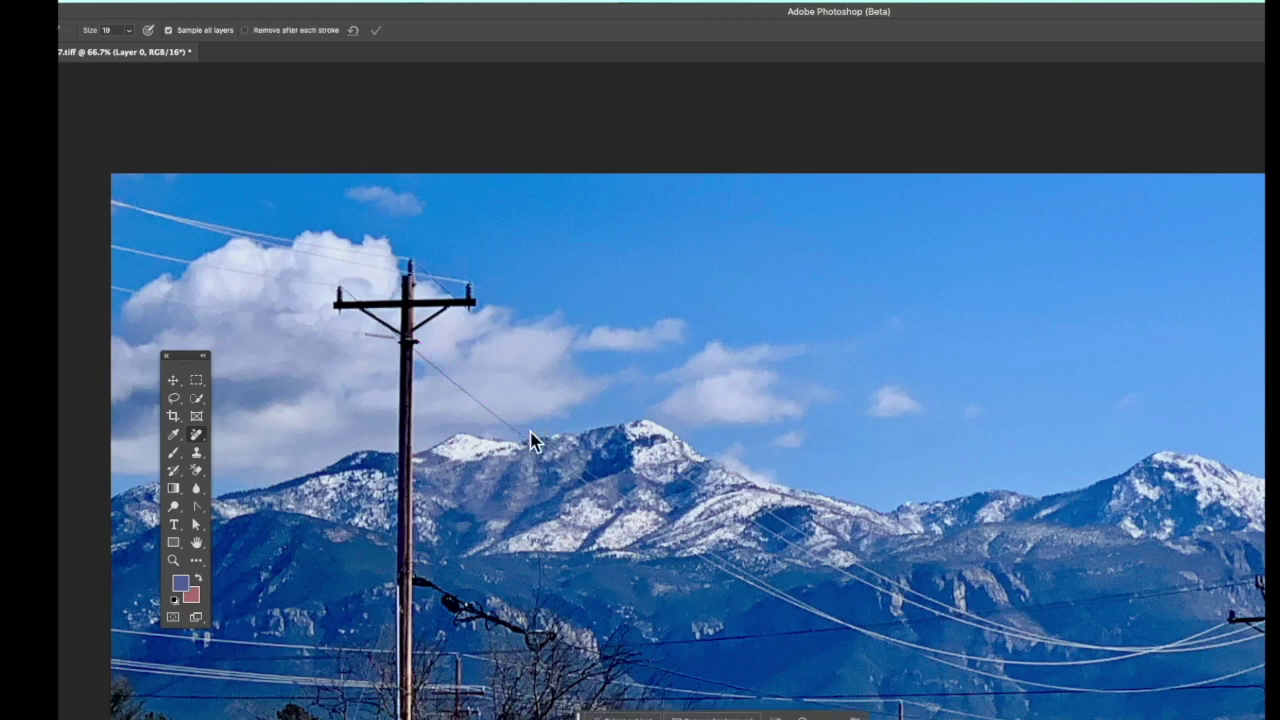
left_click(421, 360)
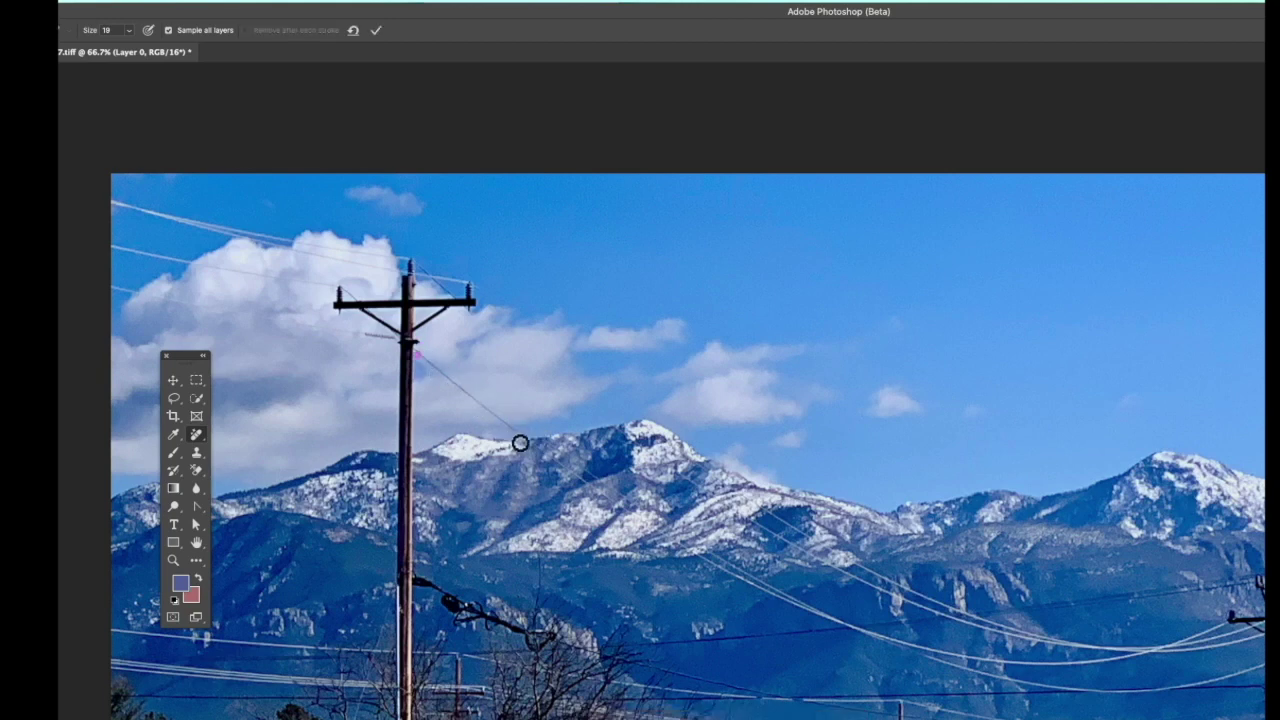
left_click(525, 438, "shift")
key("Return")
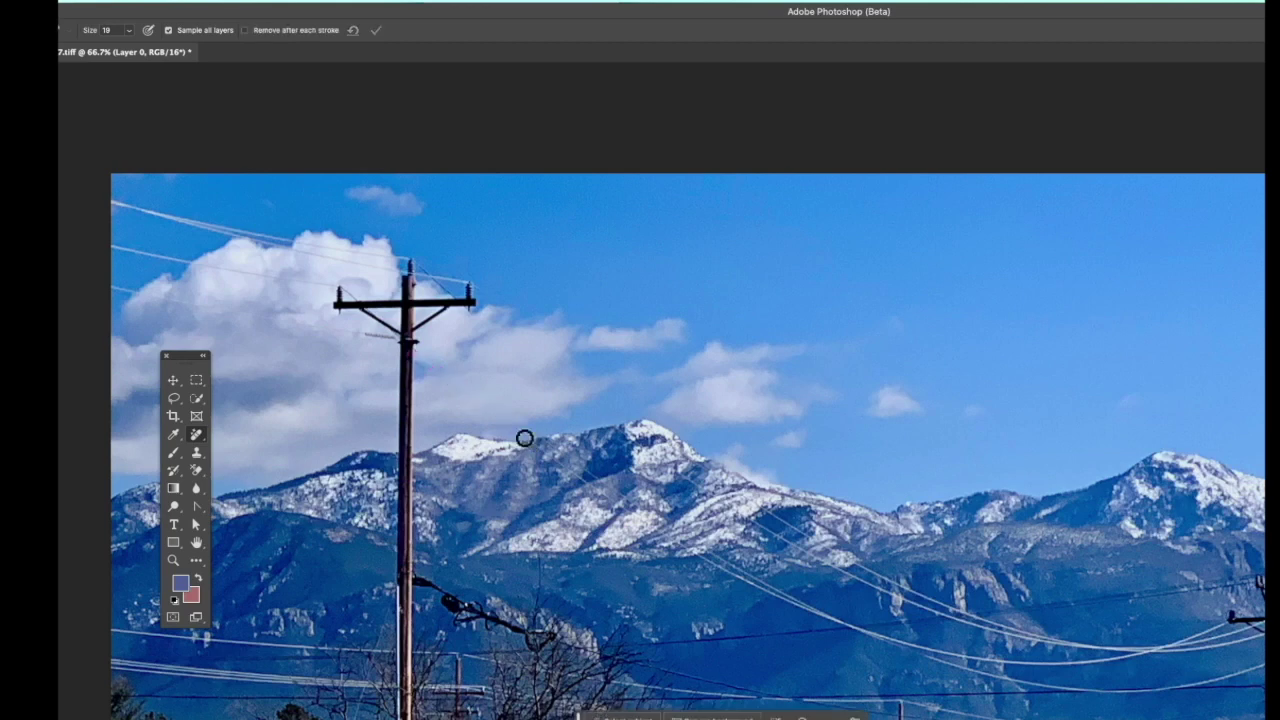
Remove the large utility pole and its crossarm, enlarging the brush to size 50 to clear the leftover fragment in the cloud
mouse_move(342, 306)
left_mouse_down()
mouse_move(398, 311)
mouse_move(354, 299)
mouse_move(352, 313)
mouse_move(392, 327)
mouse_move(425, 273)
mouse_move(491, 305)
mouse_move(407, 302)
mouse_move(409, 336)
mouse_move(370, 338)
mouse_move(406, 355)
mouse_move(432, 336)
mouse_move(412, 471)
mouse_move(414, 719)
mouse_move(416, 392)
left_mouse_up()
key("bracketright")
key("bracketright")
key("bracketright")
key("bracketright")
key("bracketright")
key("bracketright")
key("bracketright")
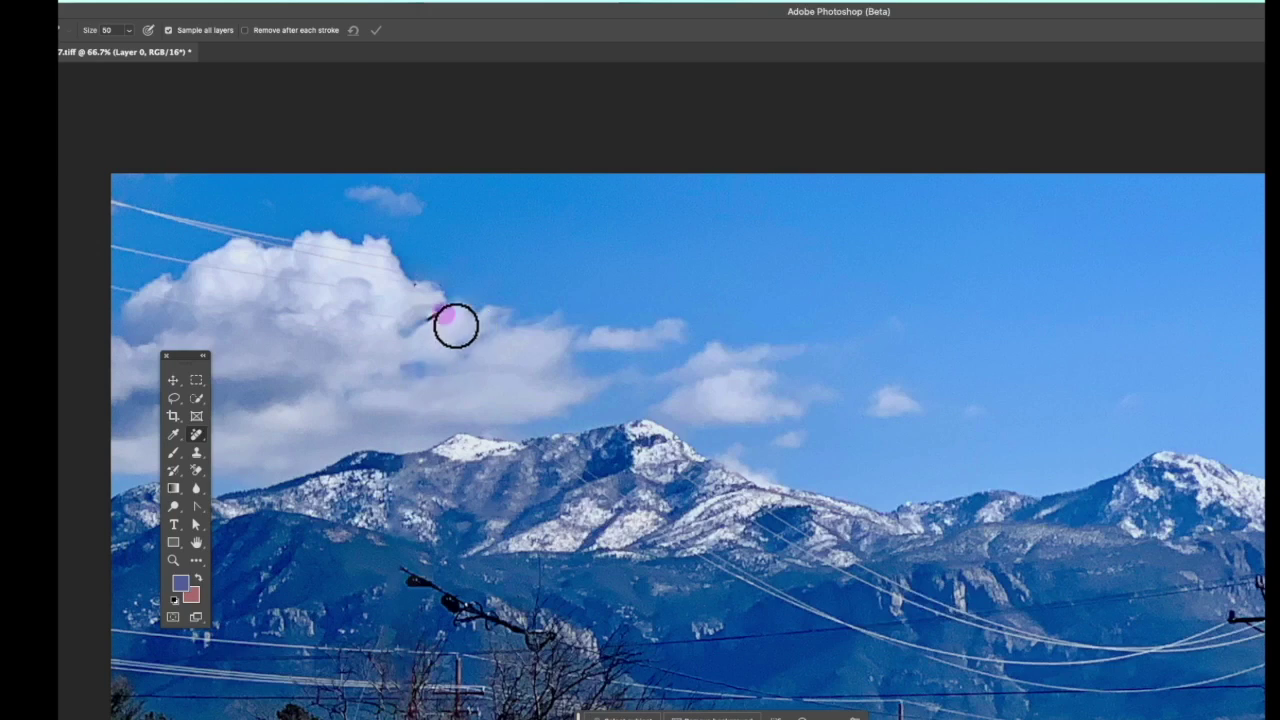
left_click_drag(454, 323, 410, 340)
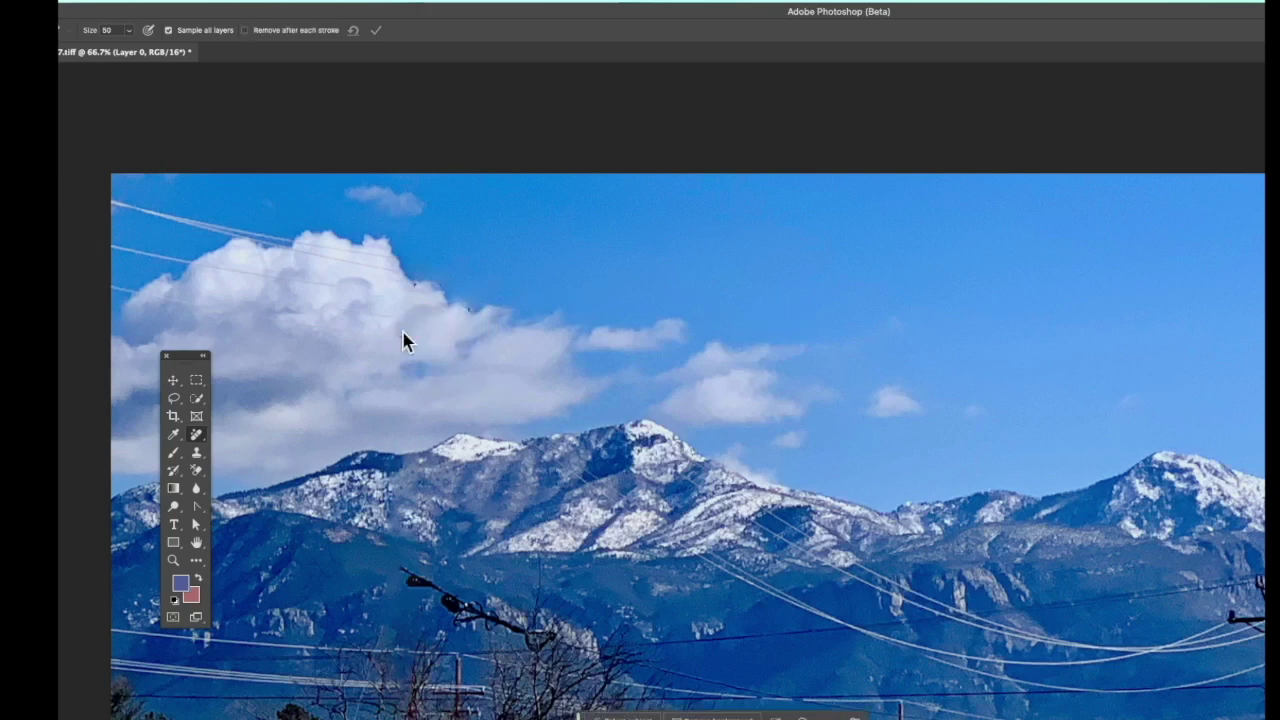
Paint over the power lines in the sky between the photo's left edge and the large cloud for removal
mouse_move(133, 222)
left_mouse_down()
mouse_move(282, 266)
mouse_move(315, 264)
mouse_move(234, 231)
left_mouse_up()
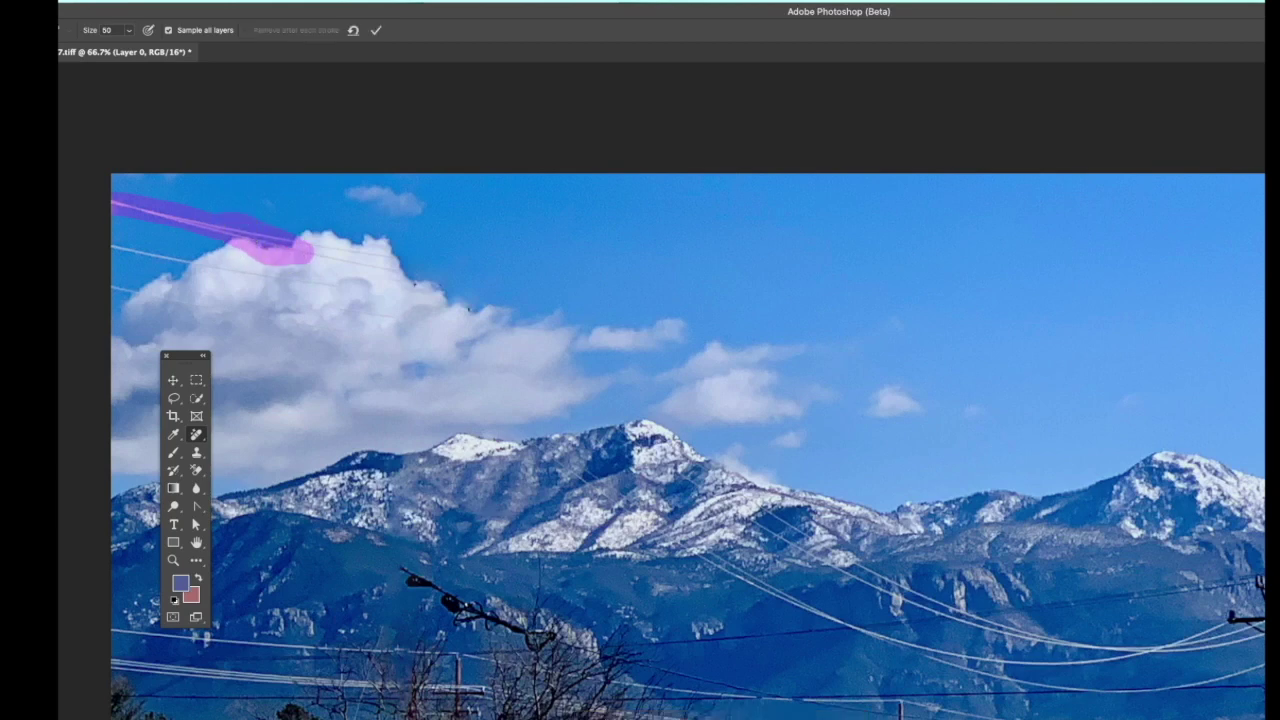
left_click_drag(127, 255, 207, 268)
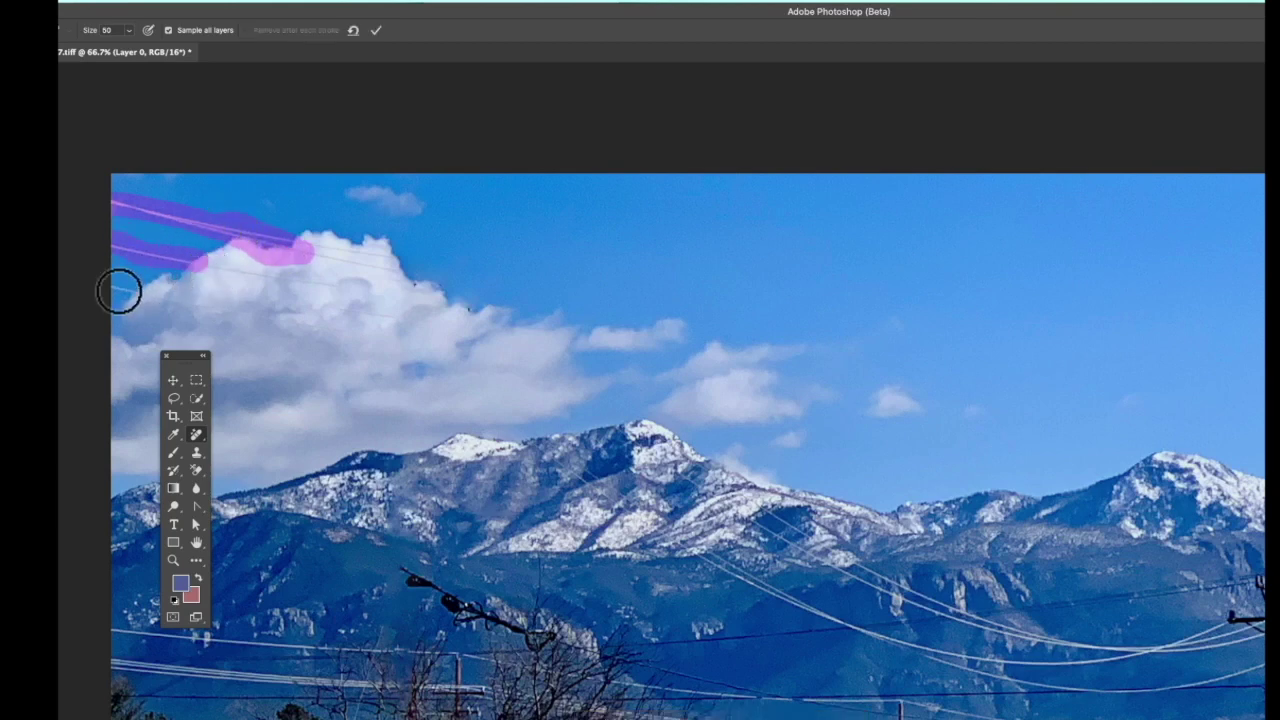
left_click_drag(126, 300, 150, 300)
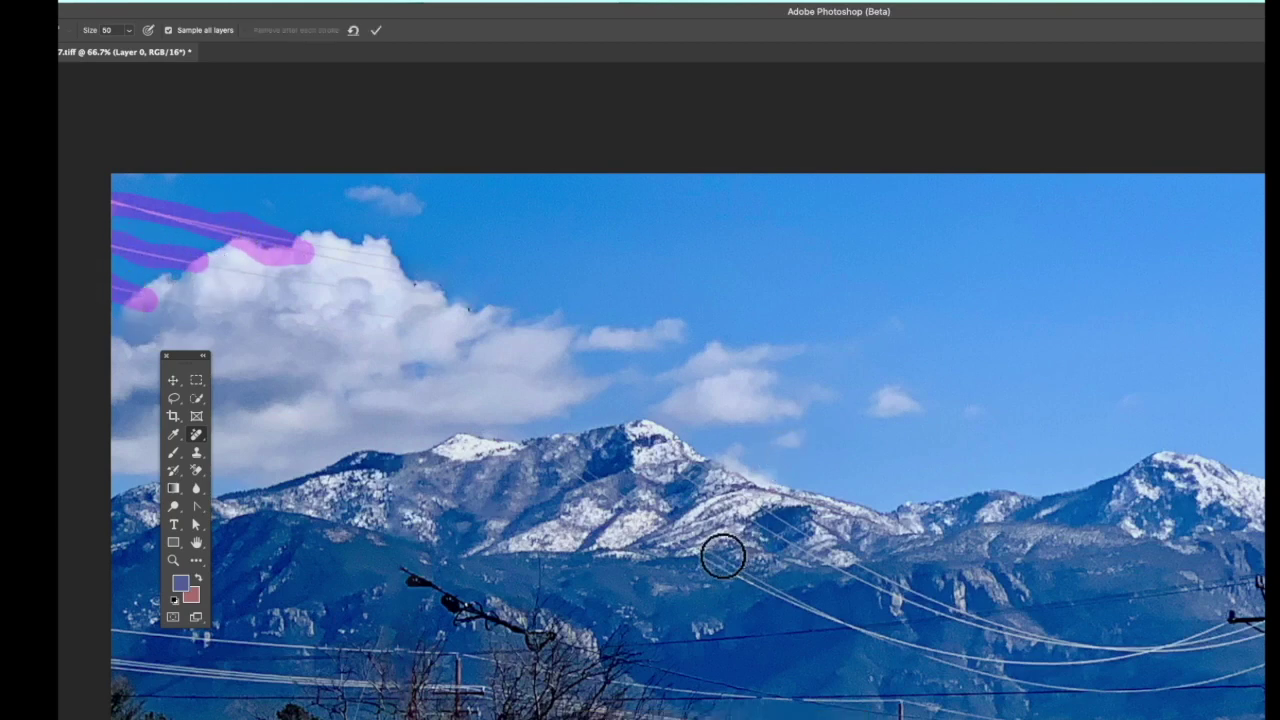
Remove the wires crossing the mountain slopes to the photo's right edge, and the streetlight arm above the bare trees
mouse_move(706, 540)
left_mouse_down()
mouse_move(816, 624)
mouse_move(944, 665)
mouse_move(1061, 674)
mouse_move(1160, 659)
mouse_move(1254, 616)
mouse_move(1258, 676)
mouse_move(1245, 659)
mouse_move(1185, 688)
mouse_move(1233, 654)
mouse_move(1156, 679)
mouse_move(1194, 698)
mouse_move(1142, 711)
mouse_move(1024, 706)
mouse_move(940, 674)
mouse_move(1007, 652)
mouse_move(1079, 650)
mouse_move(761, 572)
mouse_move(737, 546)
mouse_move(790, 558)
mouse_move(767, 537)
mouse_move(786, 545)
mouse_move(655, 562)
left_mouse_up()
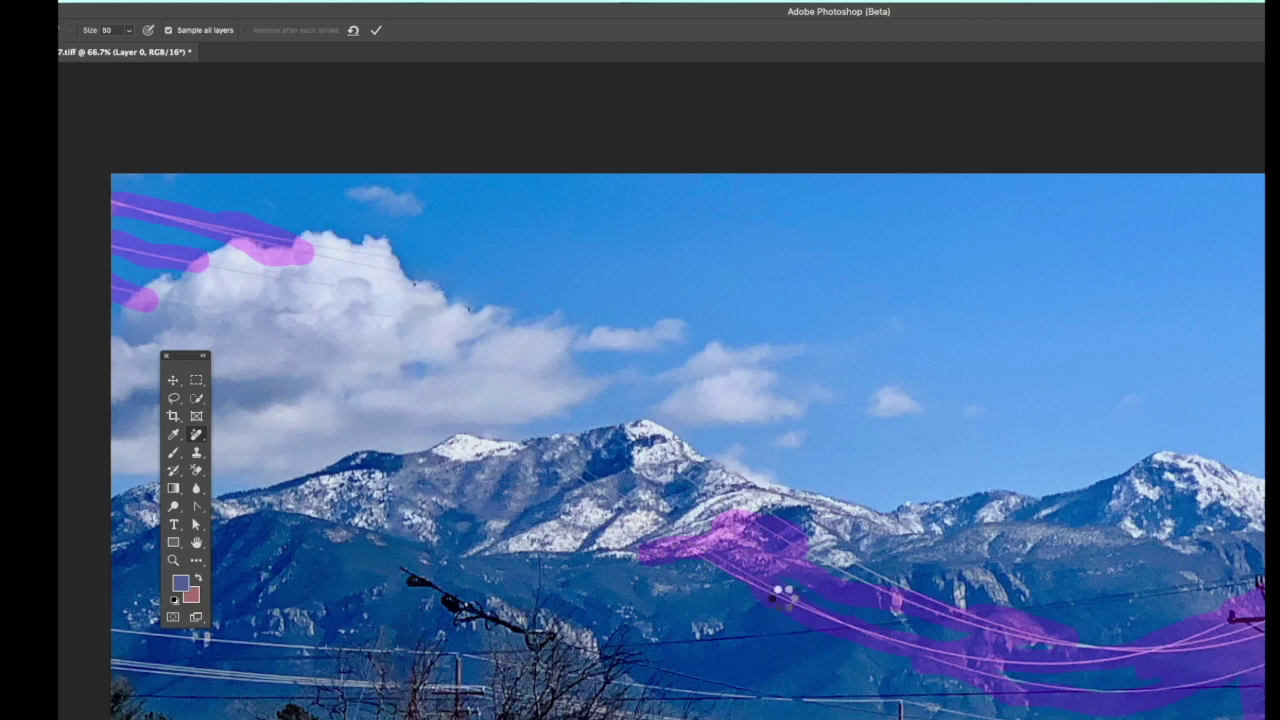
mouse_move(838, 552)
left_mouse_down()
mouse_move(926, 598)
mouse_move(858, 576)
mouse_move(912, 590)
left_mouse_up()
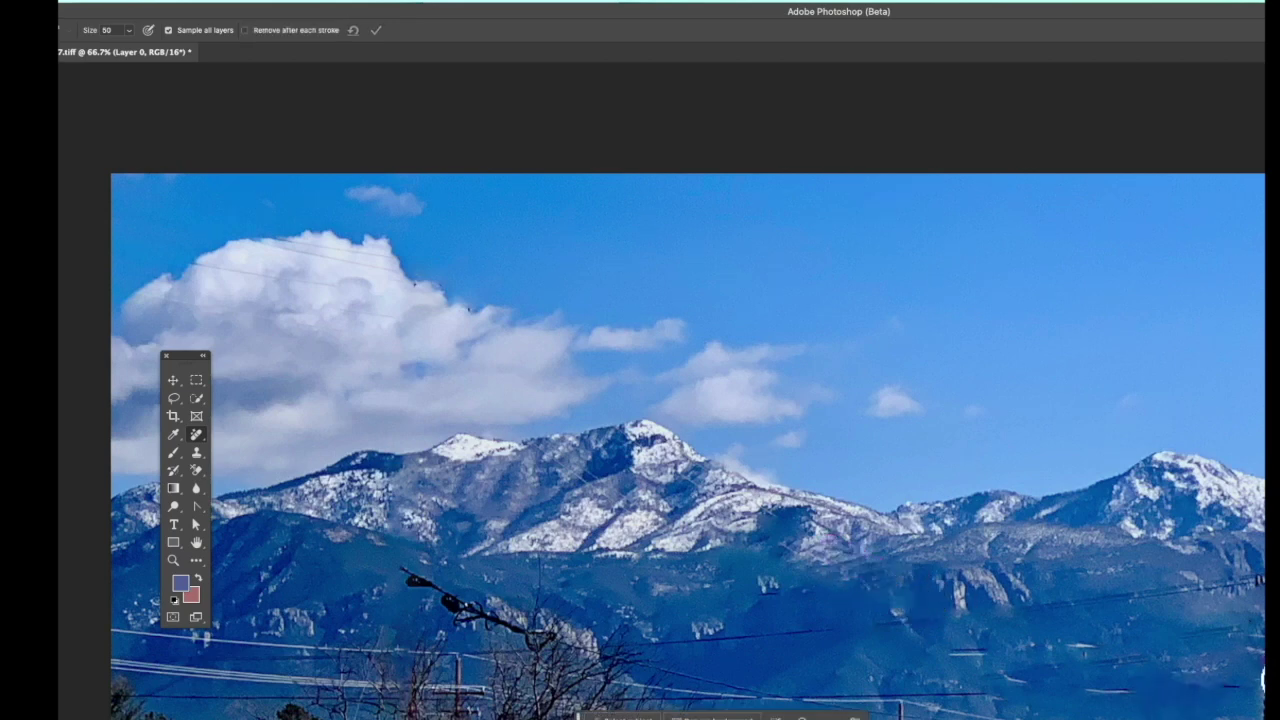
left_click_drag(1260, 682, 1258, 678)
mouse_move(1245, 700)
left_click_drag(1262, 712, 1258, 712)
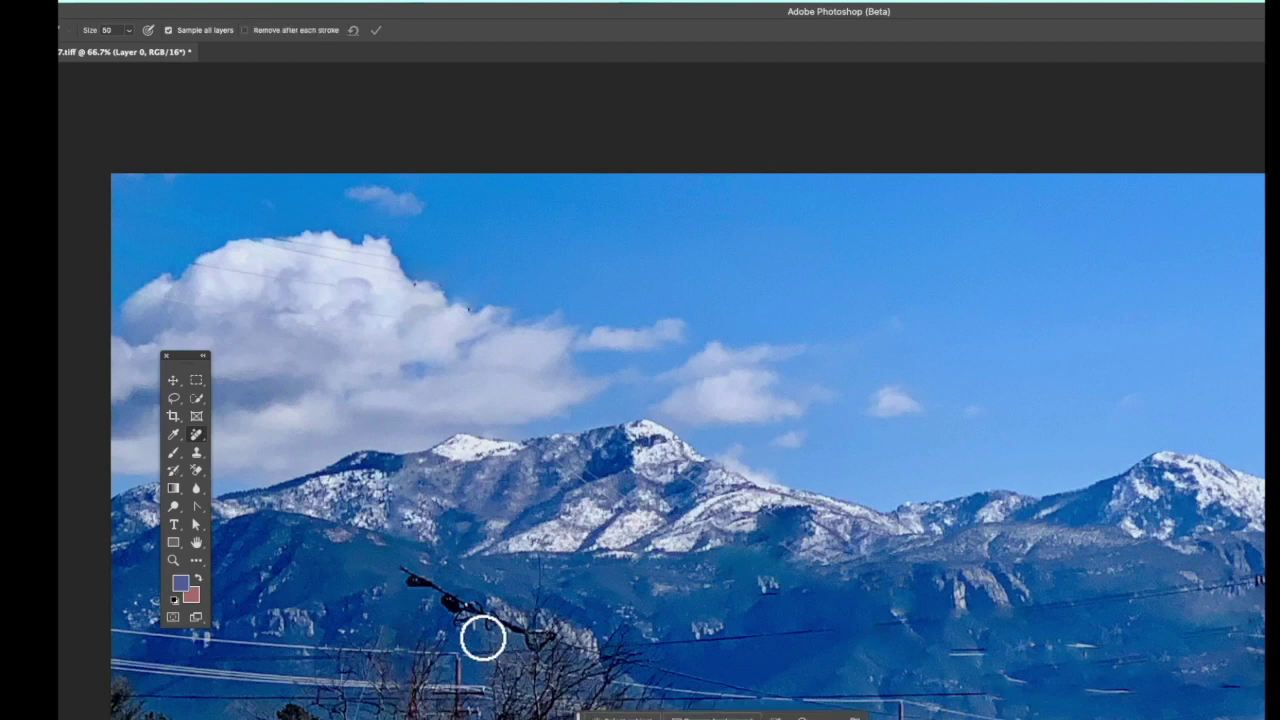
mouse_move(402, 574)
left_mouse_down()
mouse_move(577, 652)
mouse_move(501, 615)
mouse_move(566, 623)
mouse_move(572, 664)
mouse_move(647, 663)
mouse_move(631, 685)
mouse_move(548, 653)
mouse_move(652, 661)
mouse_move(612, 671)
mouse_move(848, 650)
mouse_move(657, 668)
left_mouse_up()
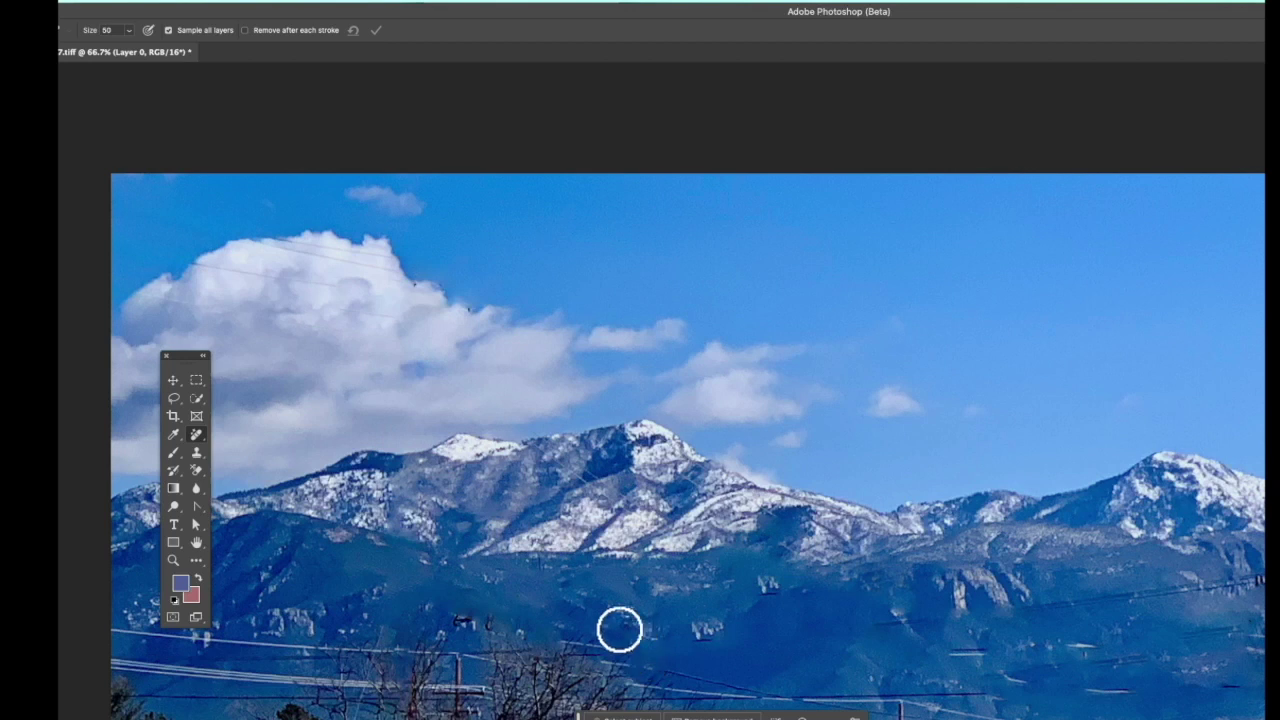
Lasso an area on the lower mountain slope, fill it with Generative Fill using the prompt "iceberg", and move the iceberg downward
left_click(174, 400)
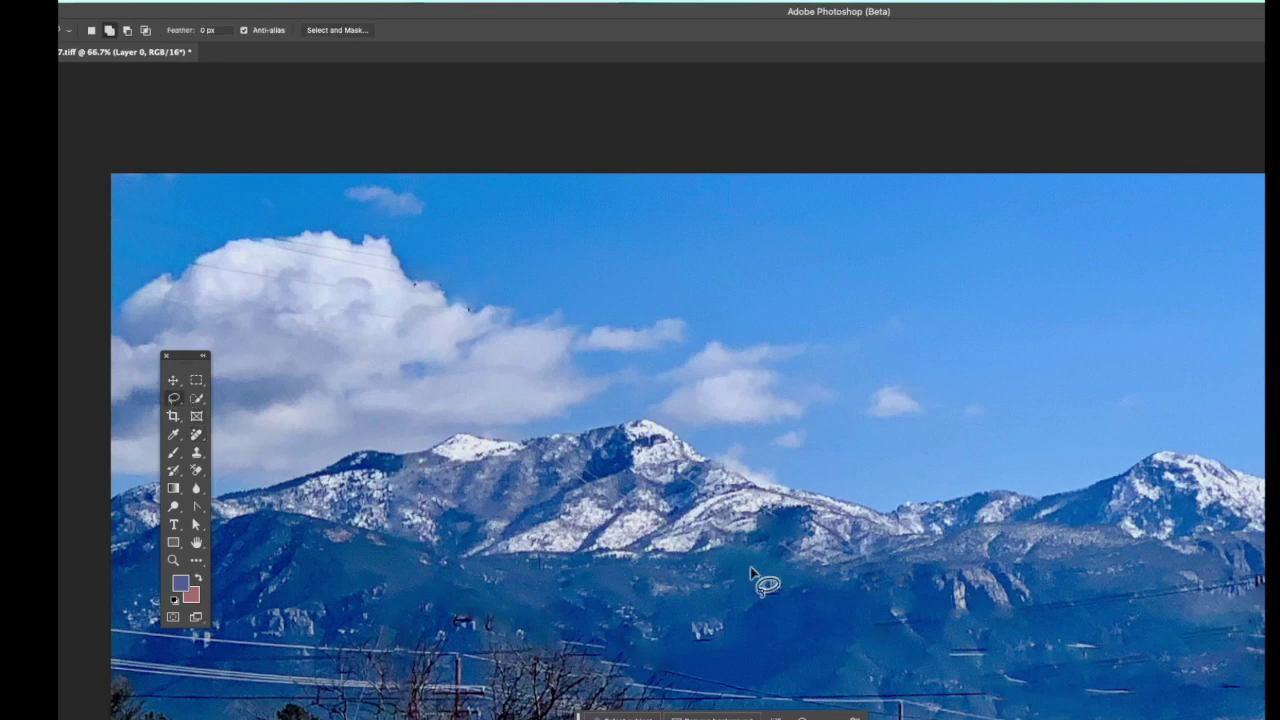
mouse_move(908, 616)
left_mouse_down()
mouse_move(790, 628)
mouse_move(779, 692)
mouse_move(846, 717)
mouse_move(960, 698)
mouse_move(950, 636)
mouse_move(908, 616)
left_mouse_up()
left_click(785, 579)
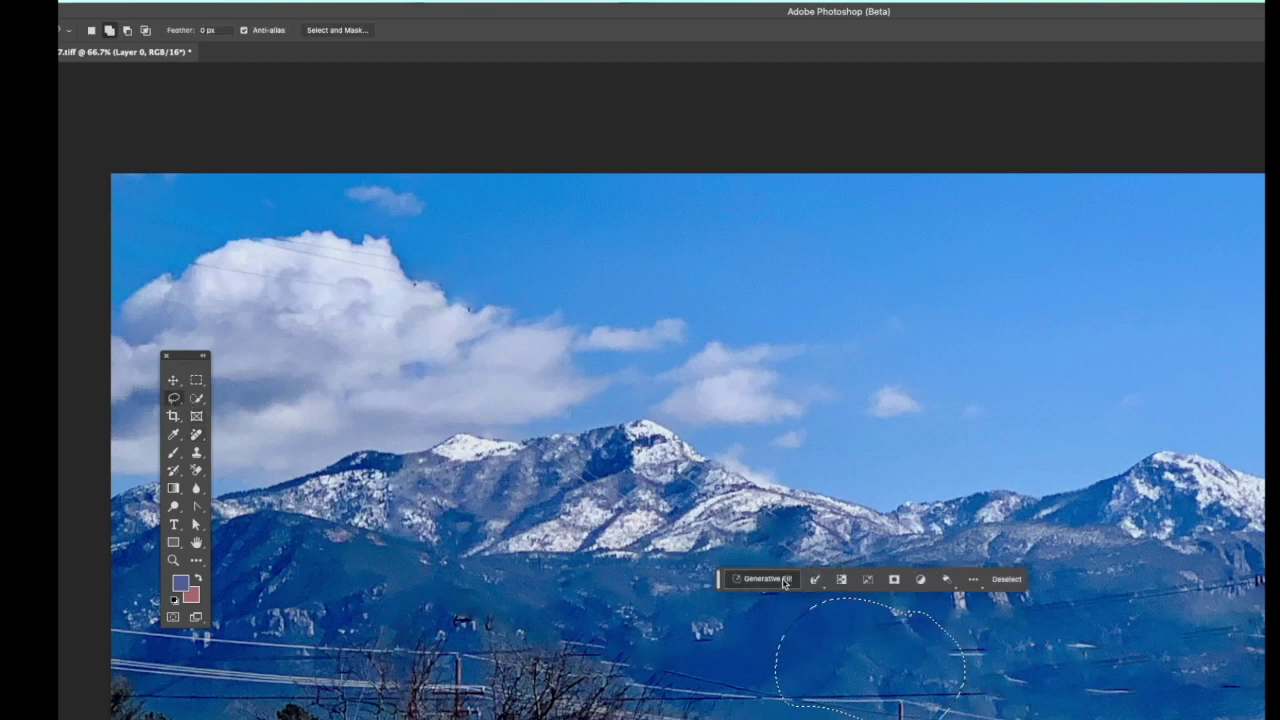
type("iceberg")
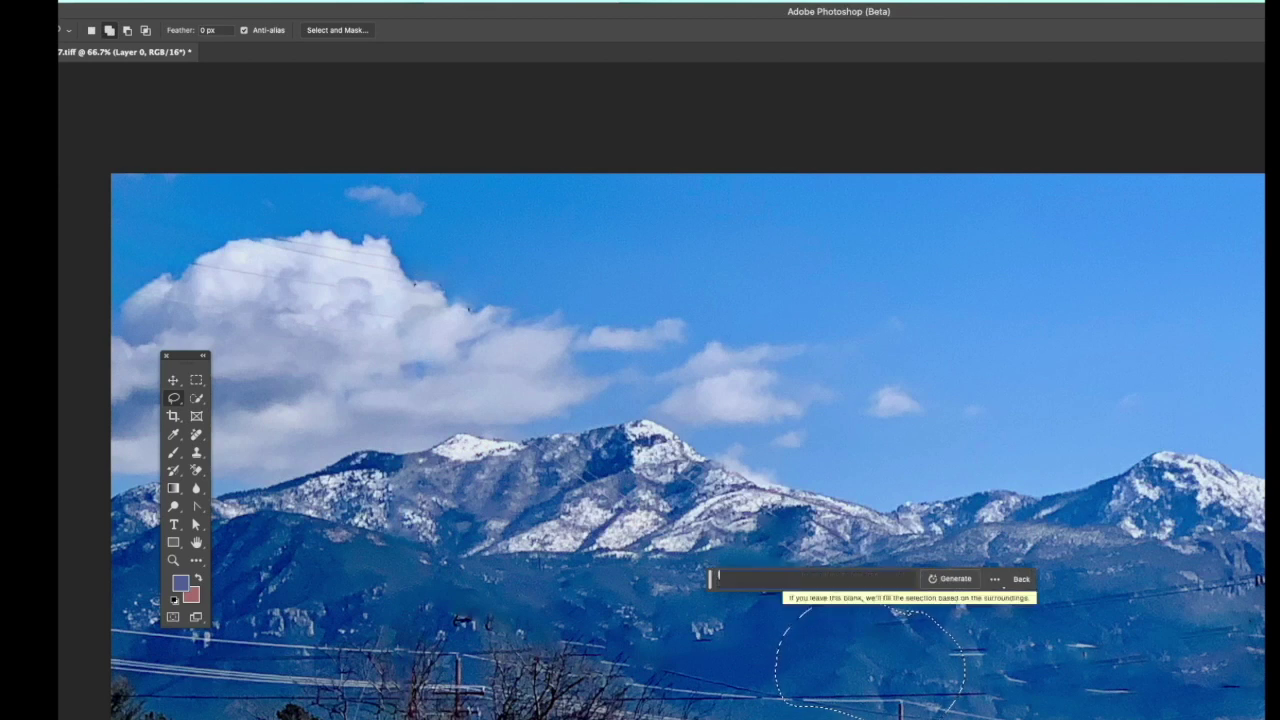
key("Return")
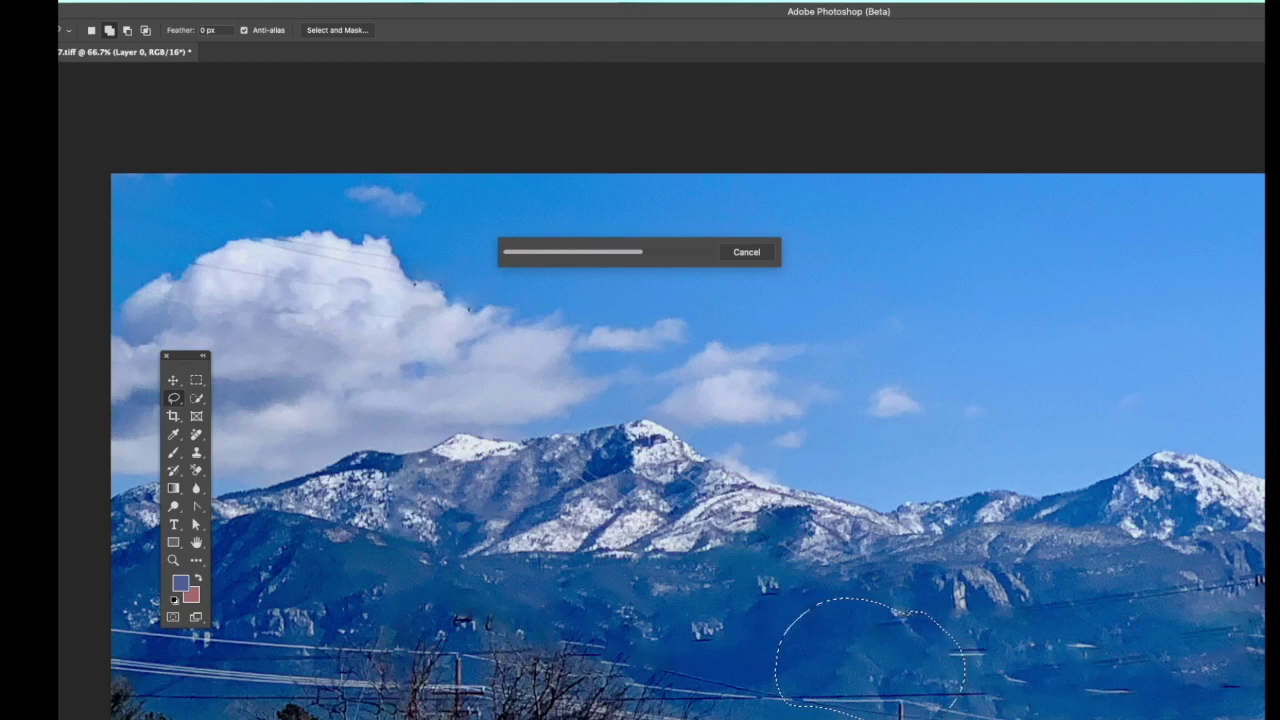
key("v")
left_click_drag(862, 640, 896, 716)
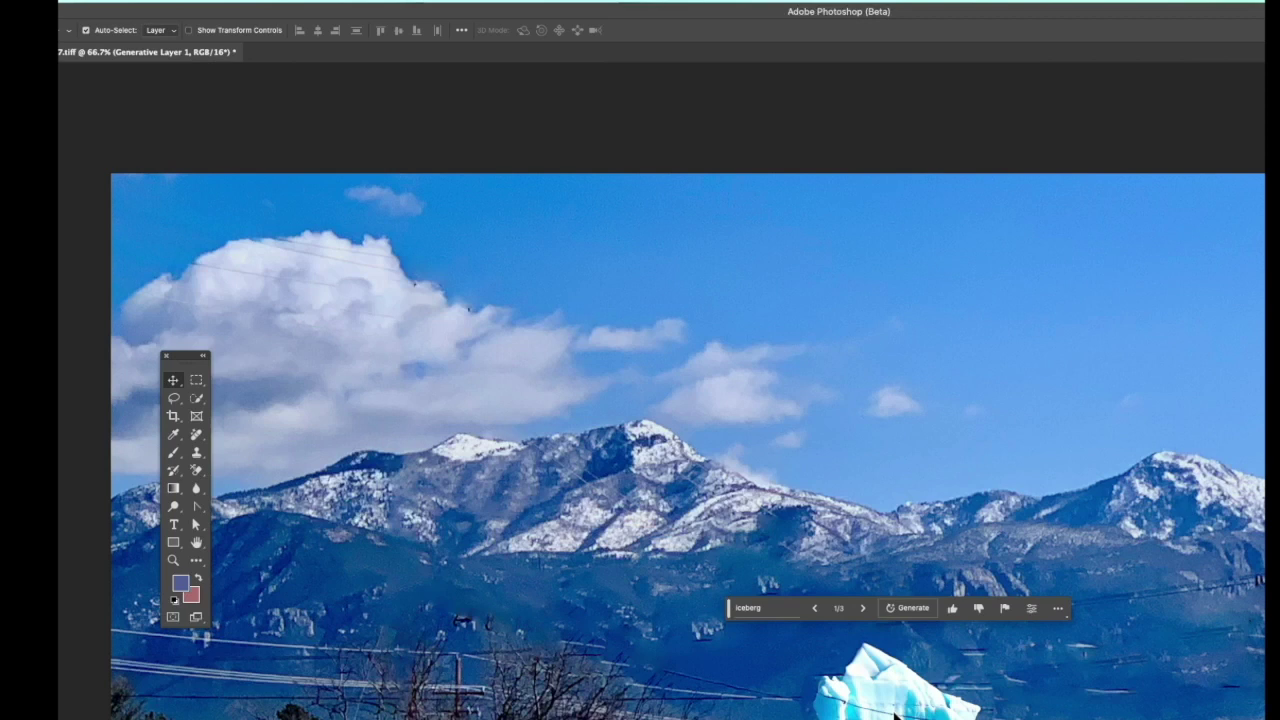
Close IMG_0077.tiff without saving its changes and switch back to Photos
key("super+w")
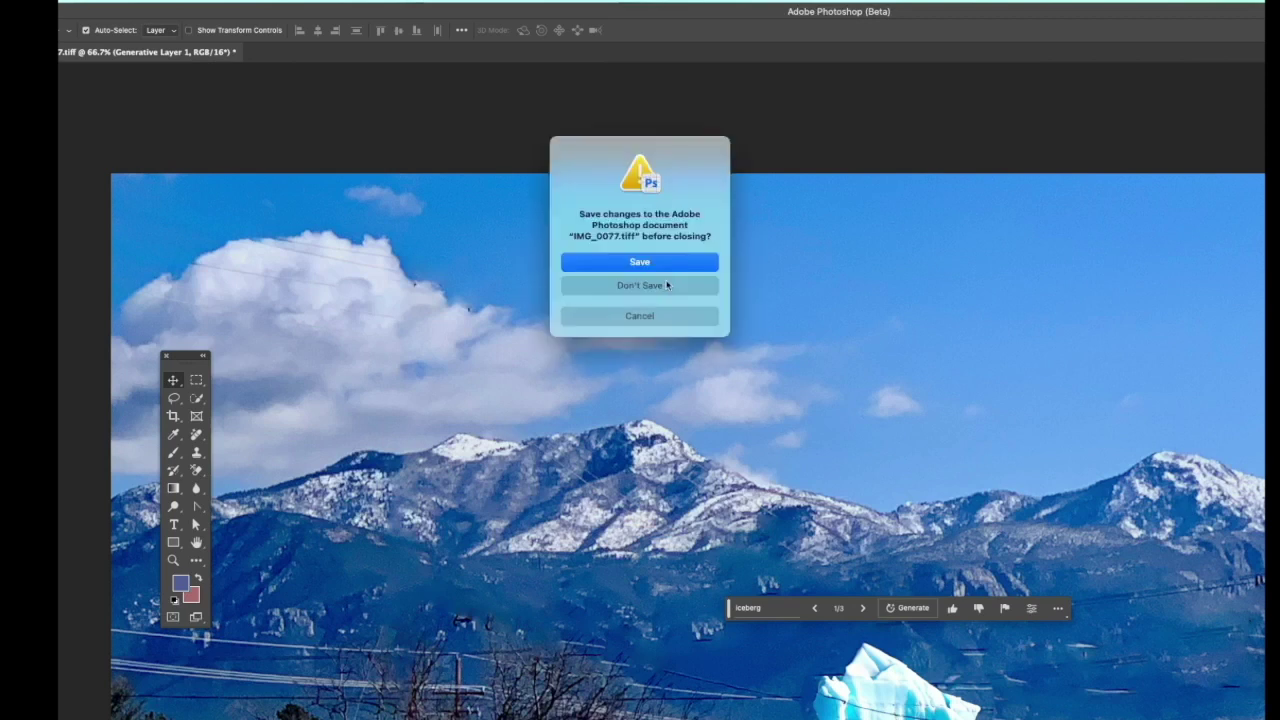
left_click(651, 288)
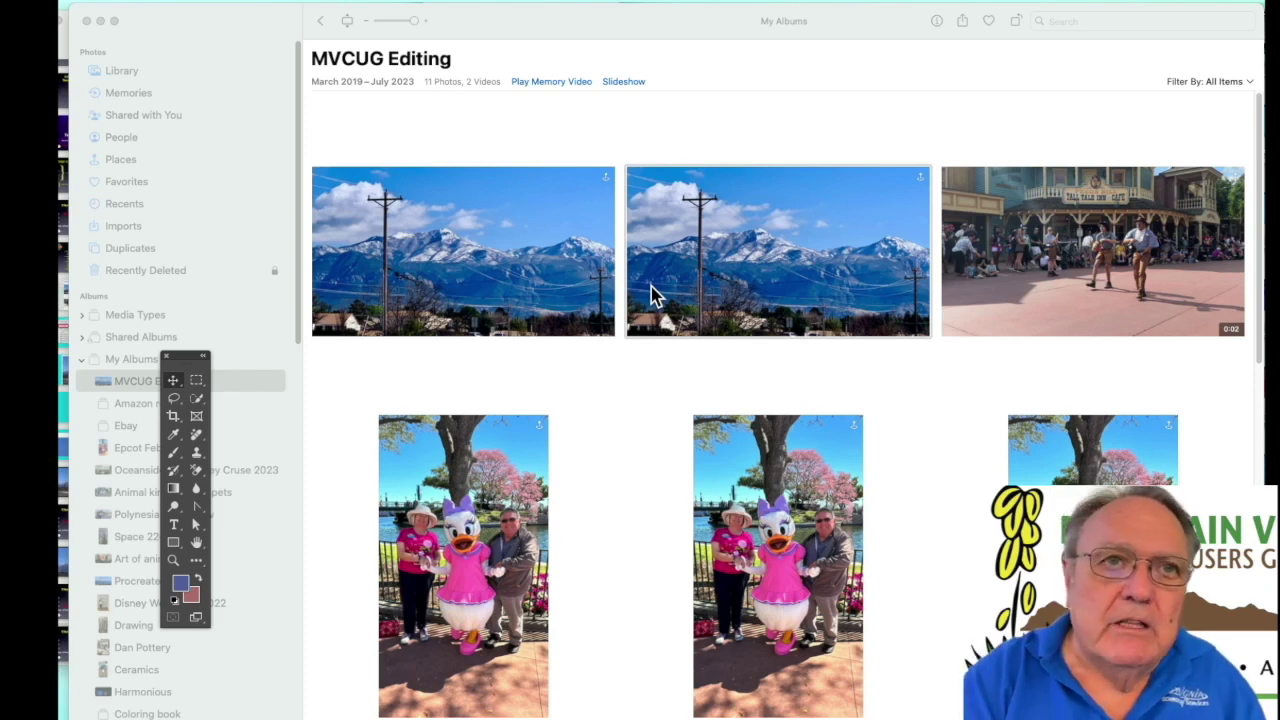
key("super+Tab")
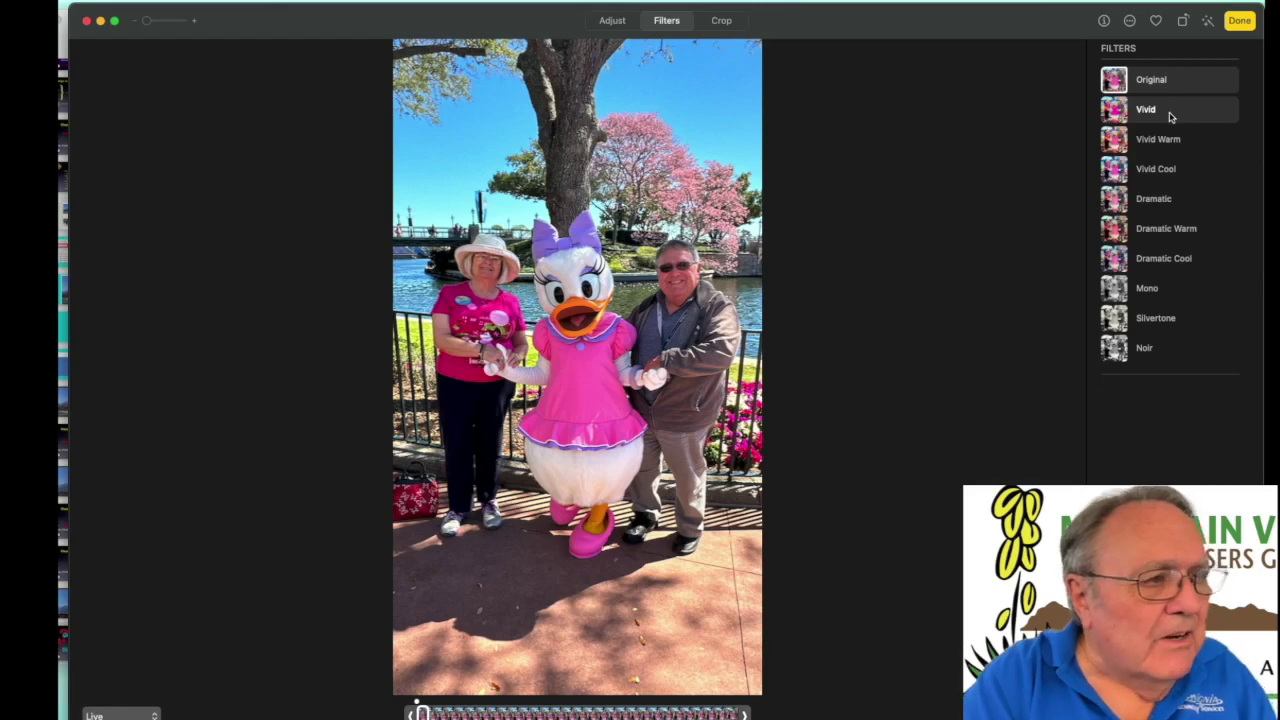
Try the Vivid, Vivid Warm, Vivid Cool, Dramatic, Dramatic Warm and Dramatic Cool filters on the Daisy Duck photo
left_click(1168, 112)
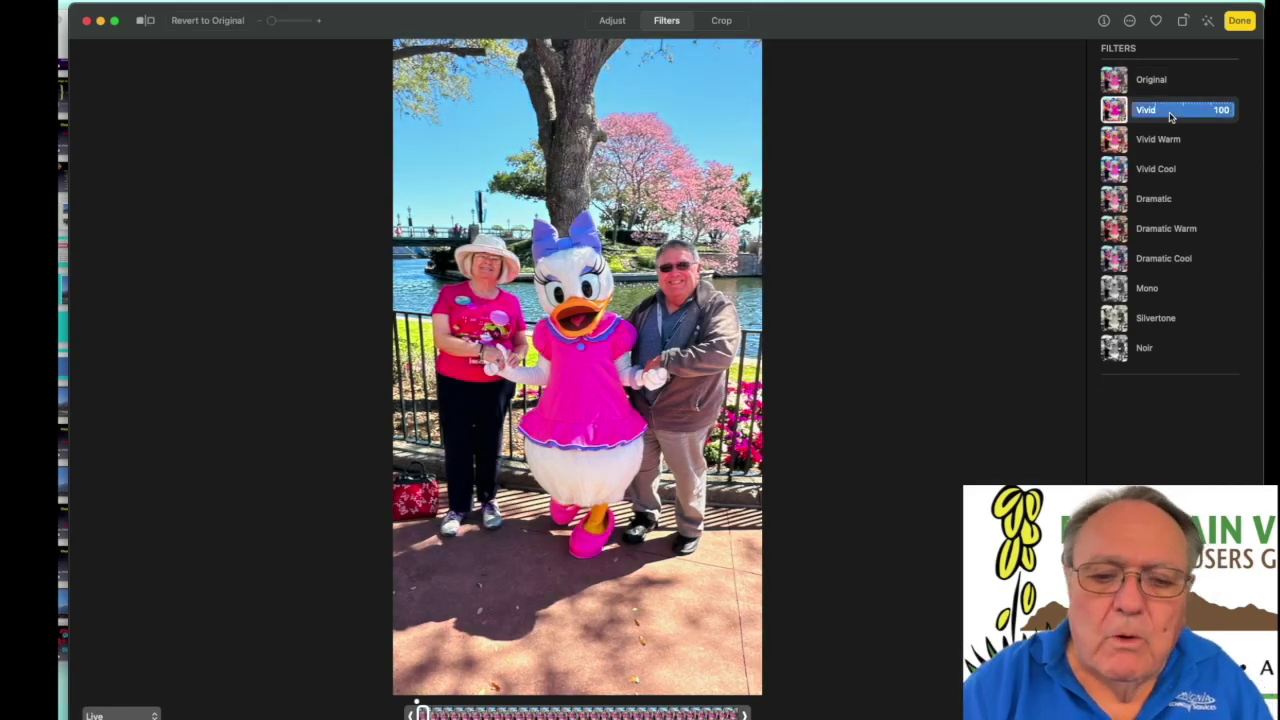
left_click(1167, 142)
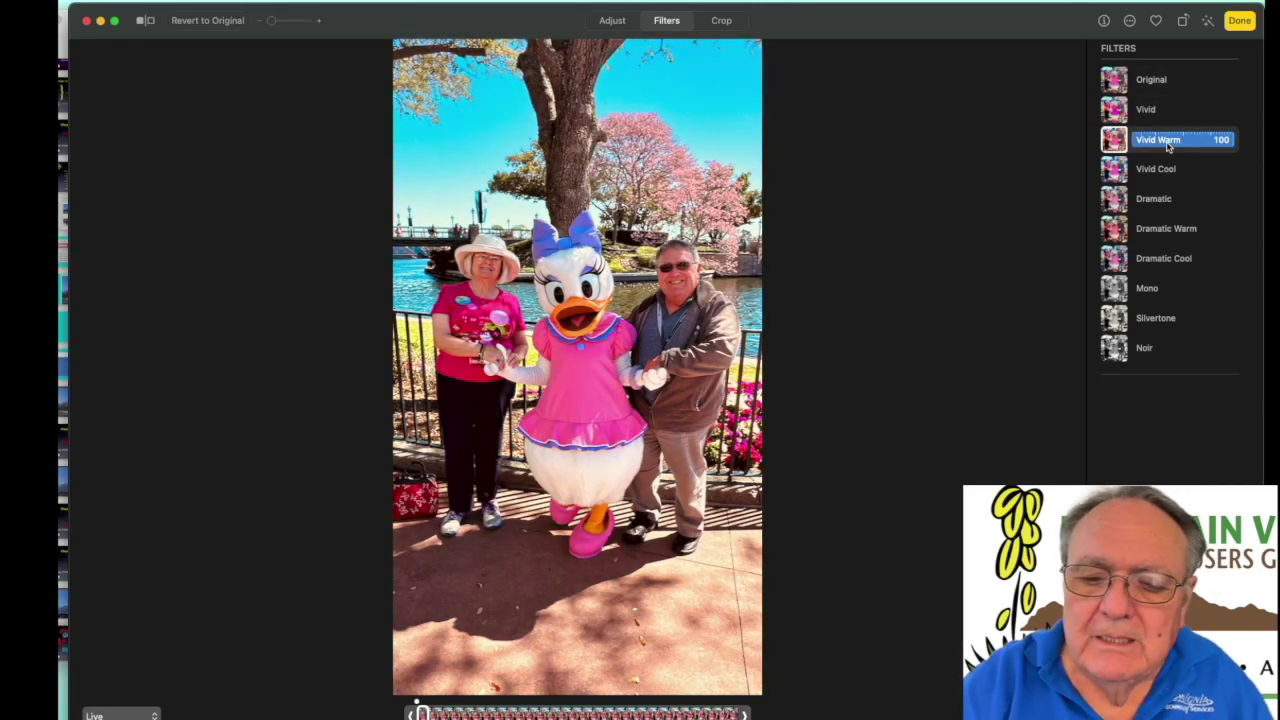
left_click(1165, 172)
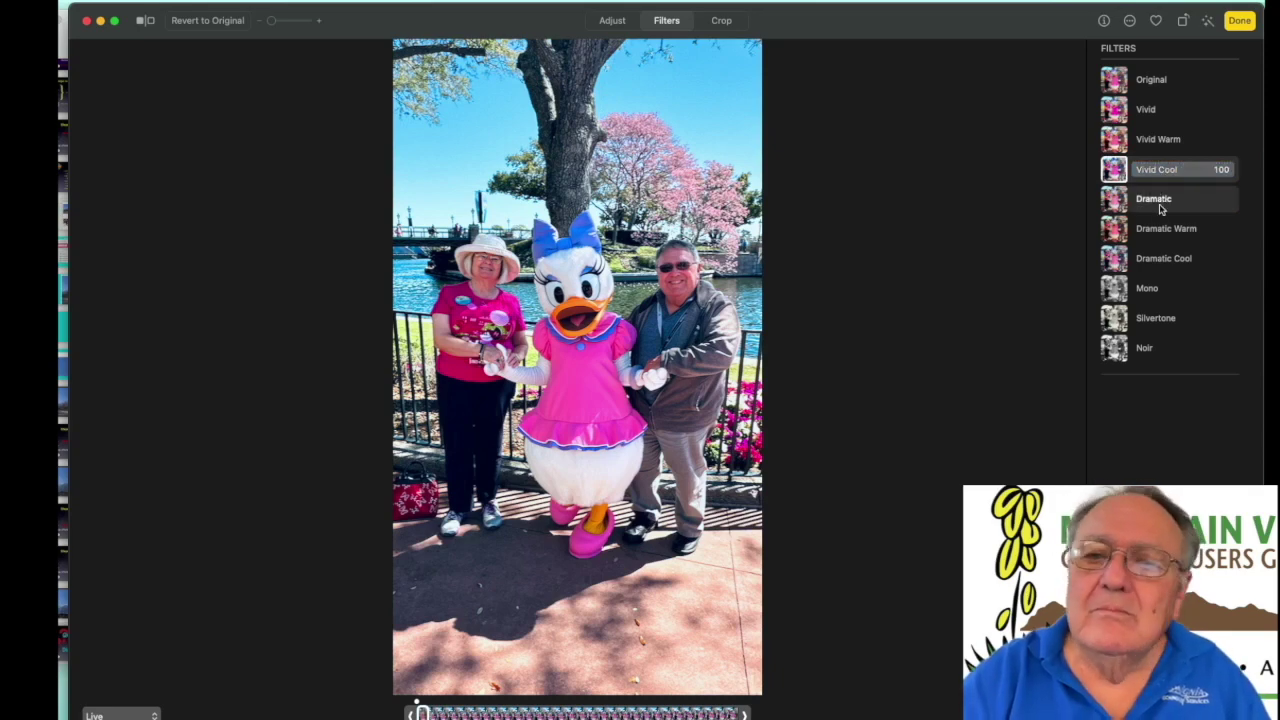
left_click(1161, 204)
left_click(1160, 229)
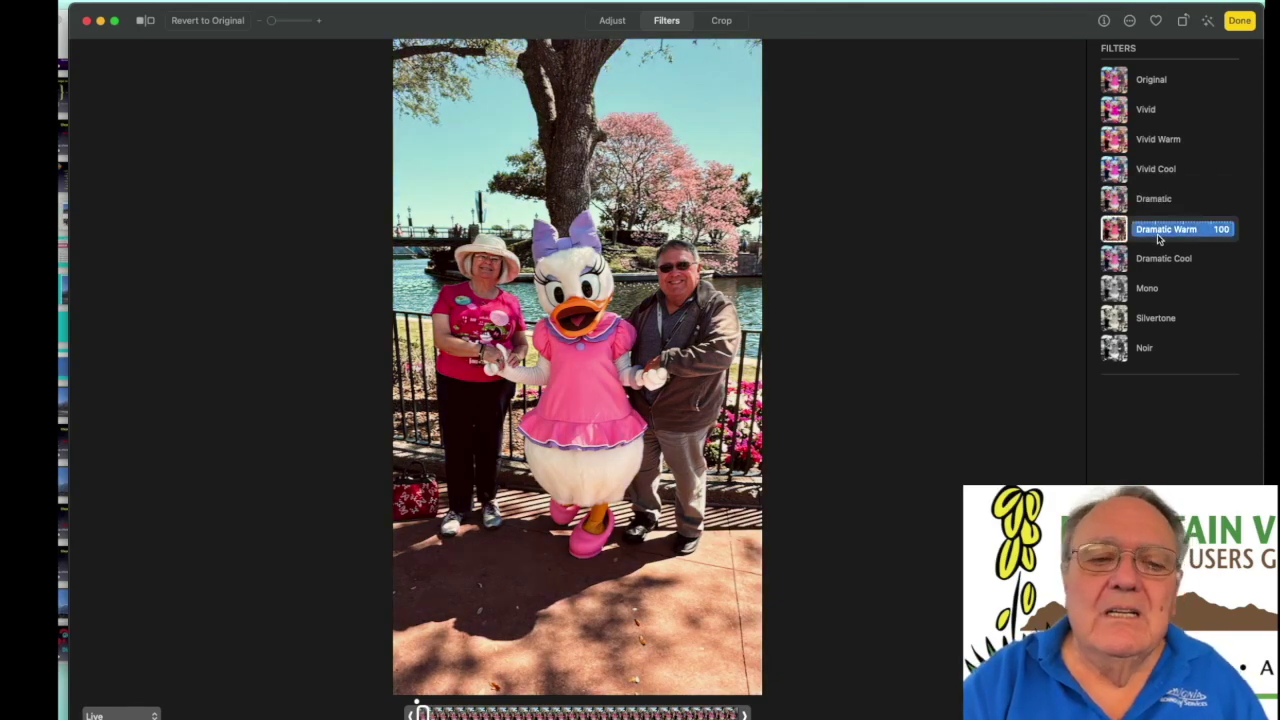
left_click(1186, 259)
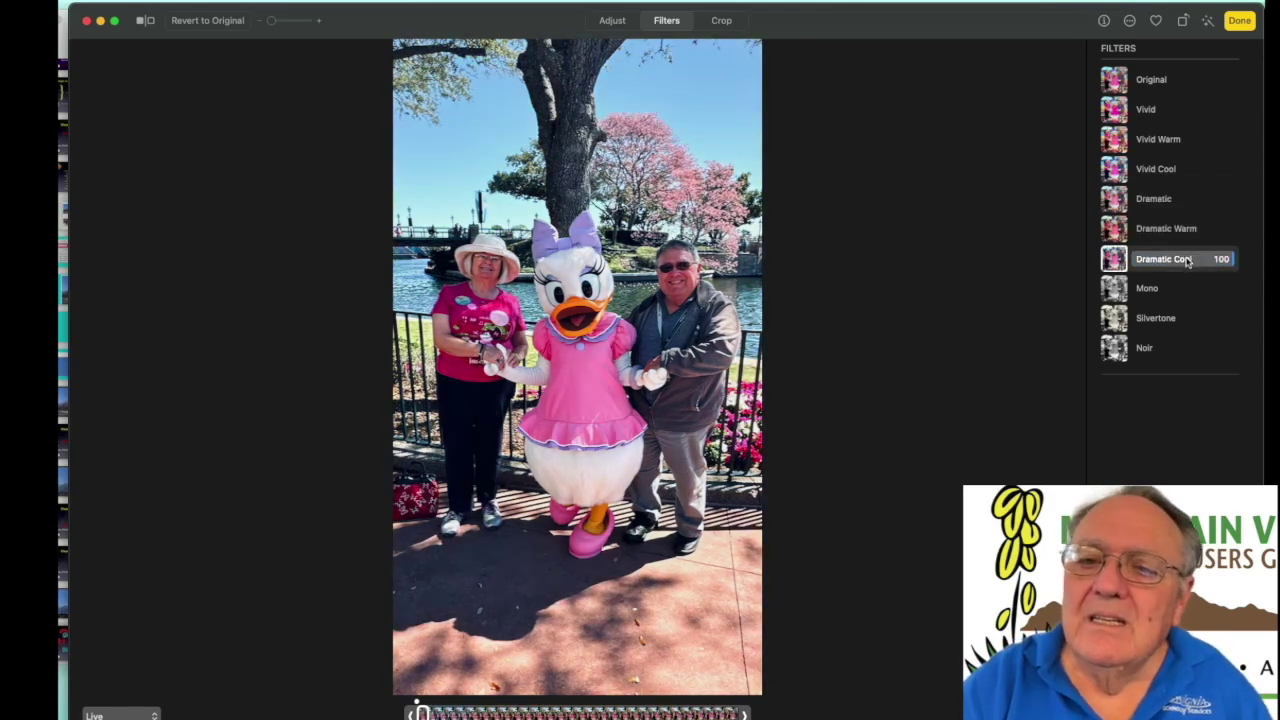
Apply the Mono, Silvertone and finally Noir filters to the Daisy Duck photo, and quit Photos
left_click(1166, 290)
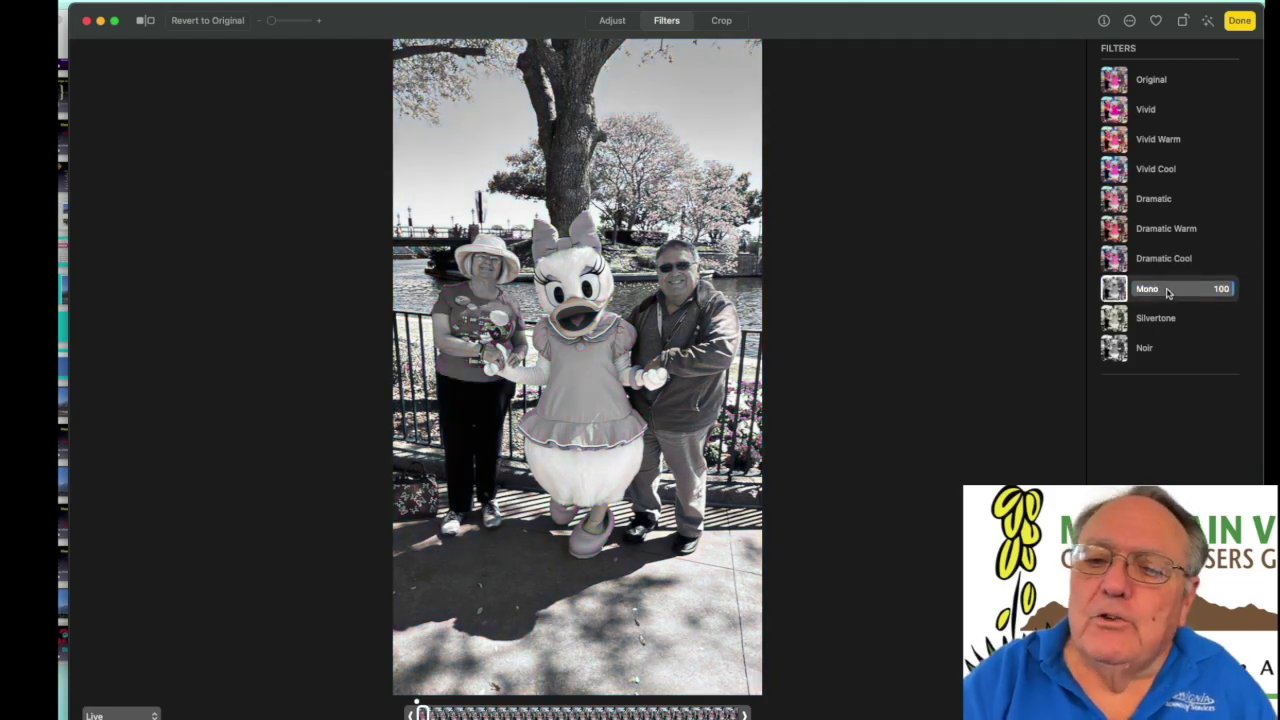
left_click(1166, 318)
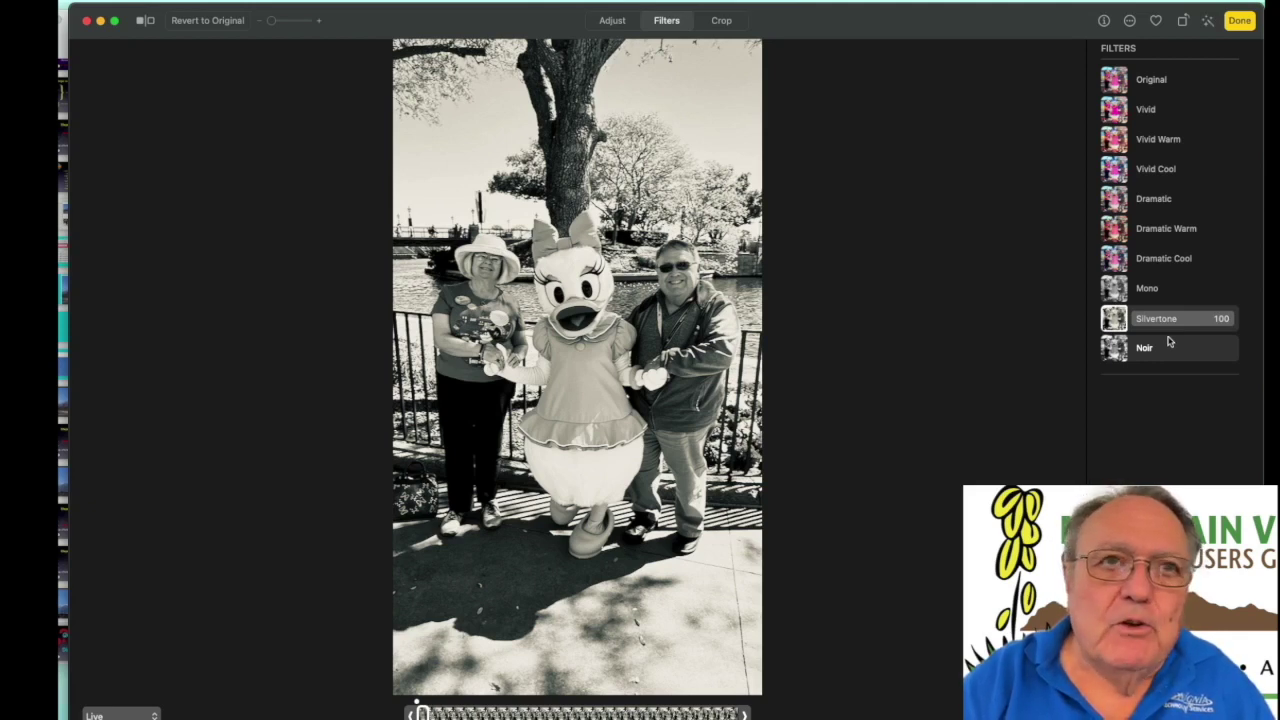
left_click(1160, 356)
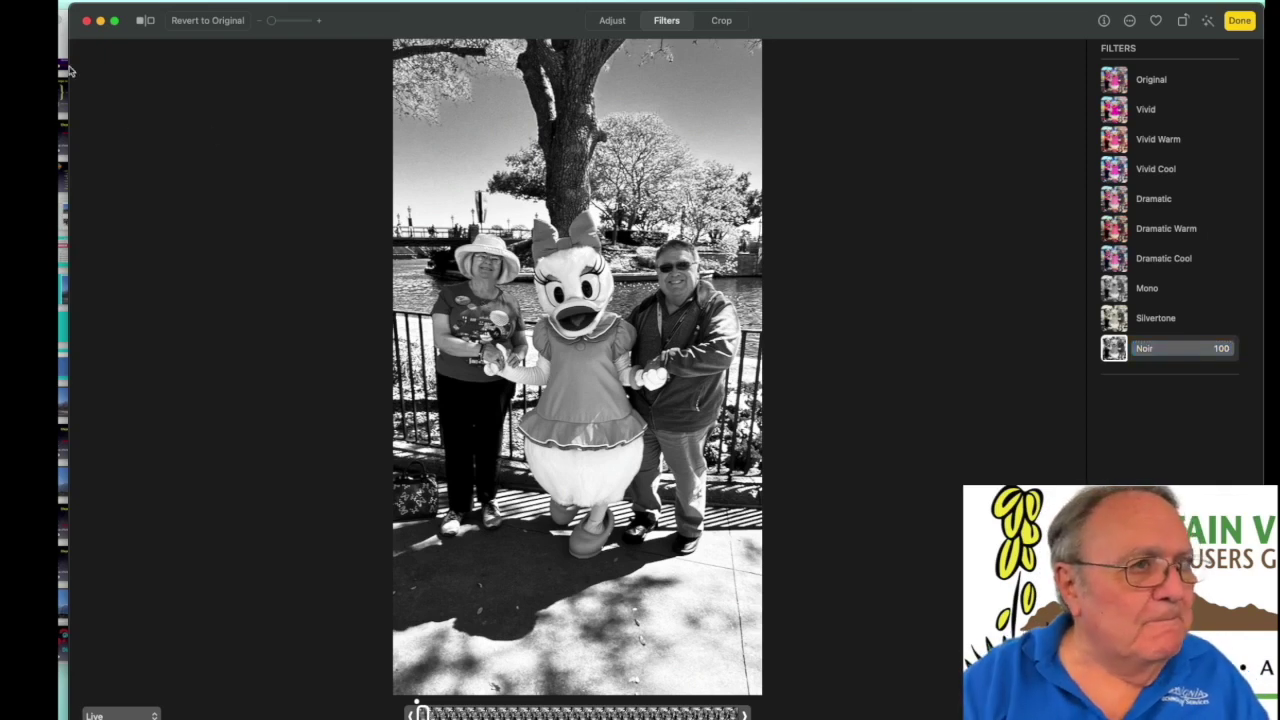
left_click(66, 2)
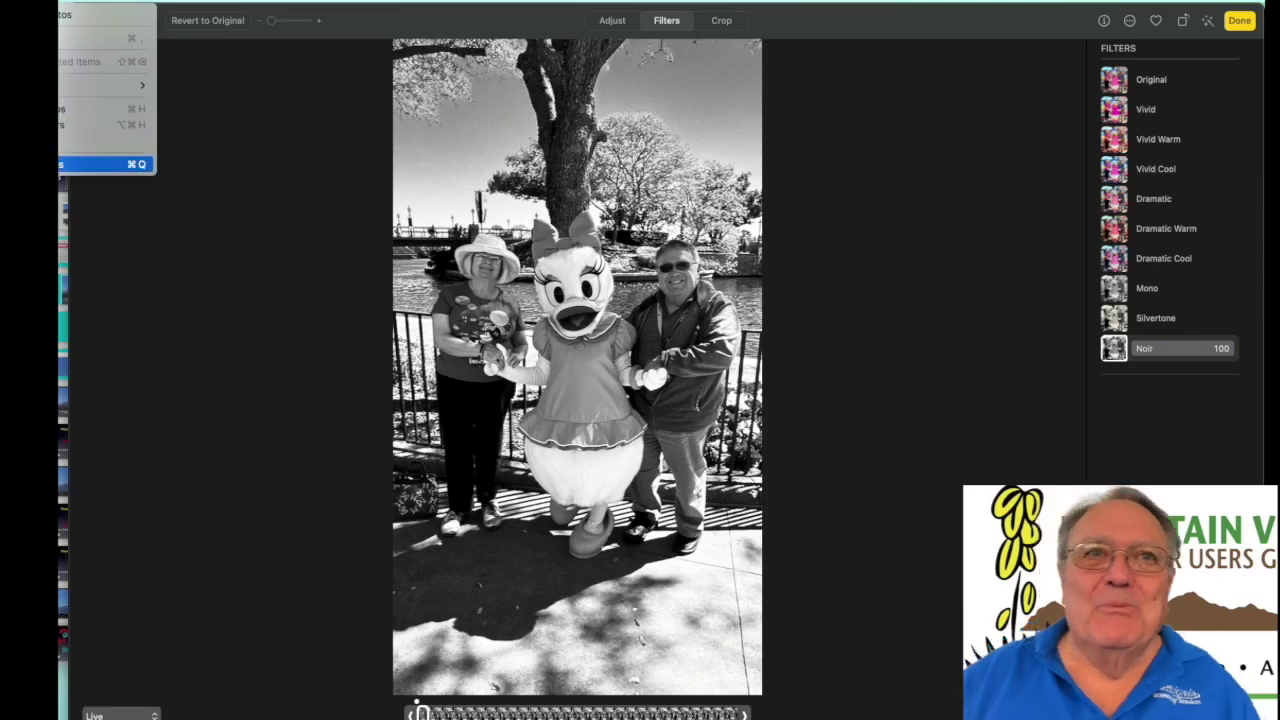
left_click(100, 164)
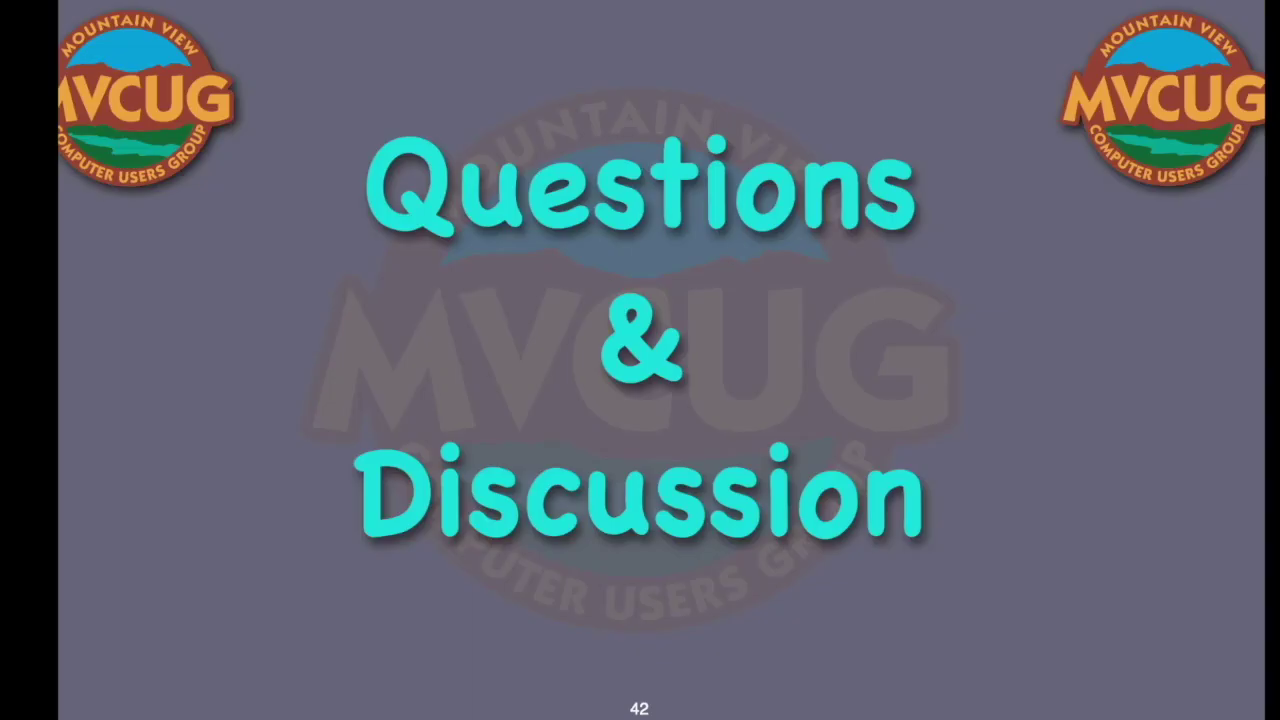